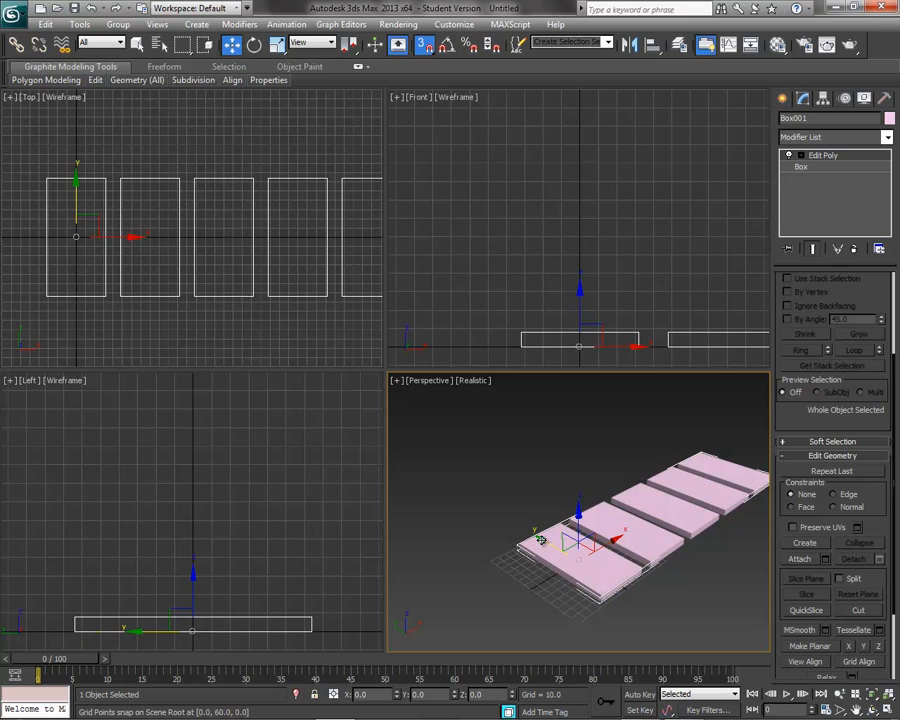
# - Start creating a Bones IK Chain for the five planks
pyautogui.moveTo(526, 536); pyautogui.dragTo(522, 525)
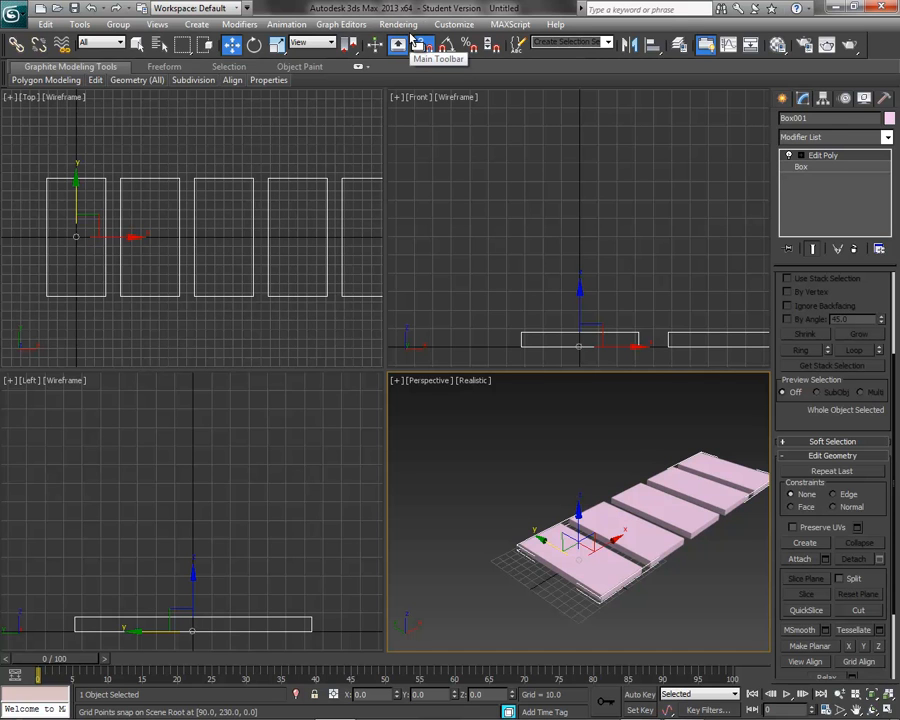
pyautogui.click(196, 25)
pyautogui.moveTo(257, 291)
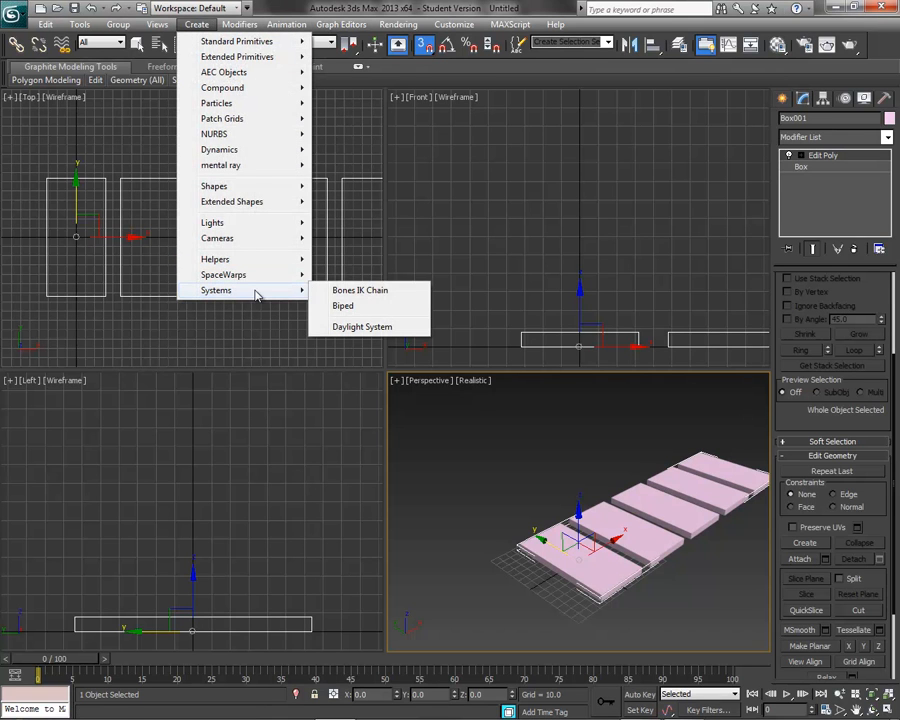
pyautogui.click(362, 292)
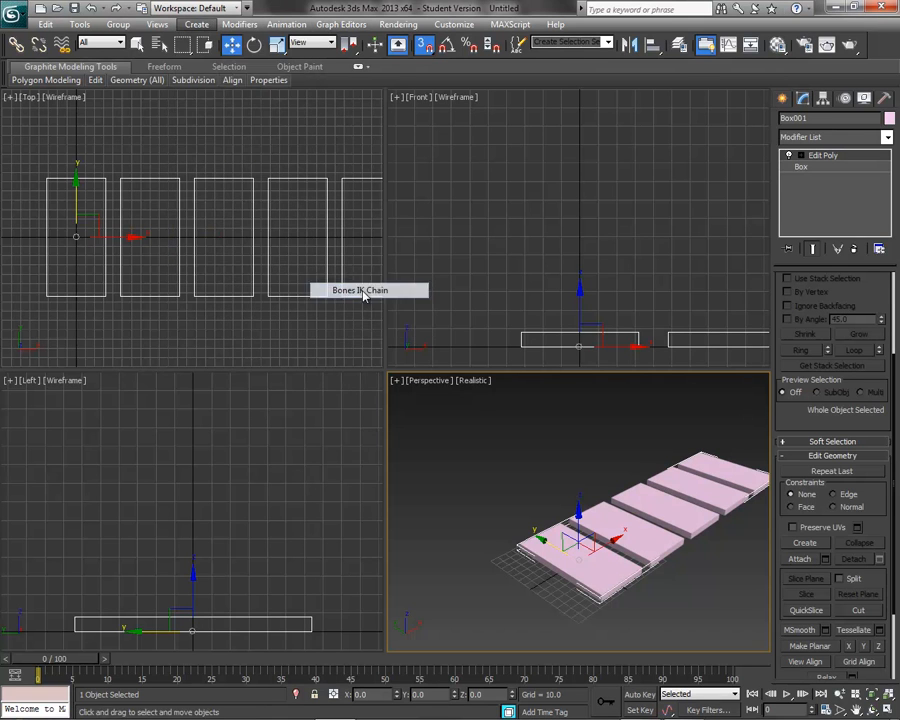
pyautogui.click(886, 711)
pyautogui.click(885, 711)
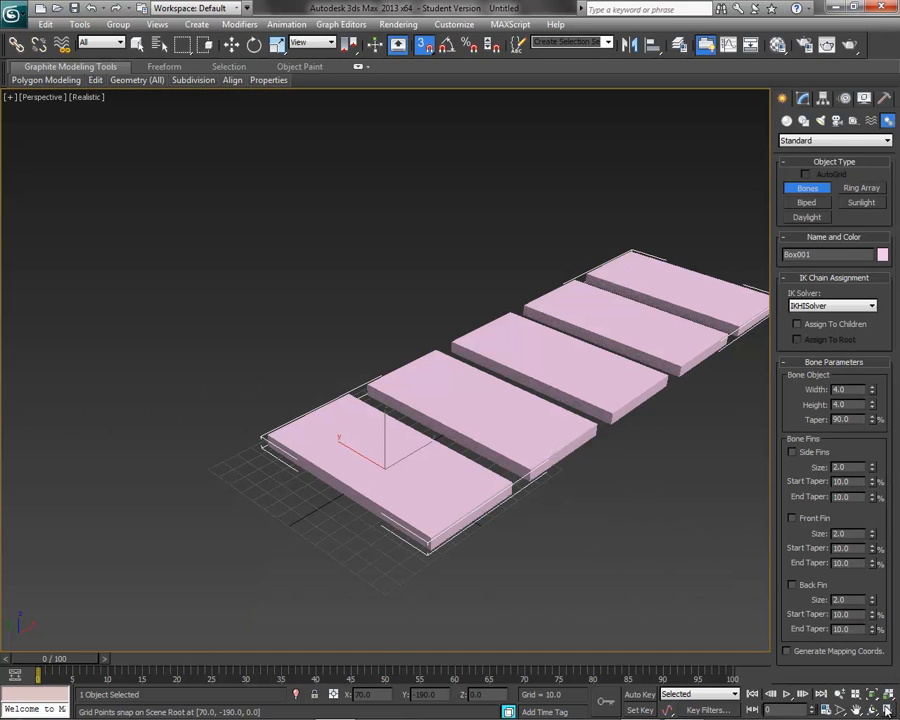
pyautogui.click(289, 107)
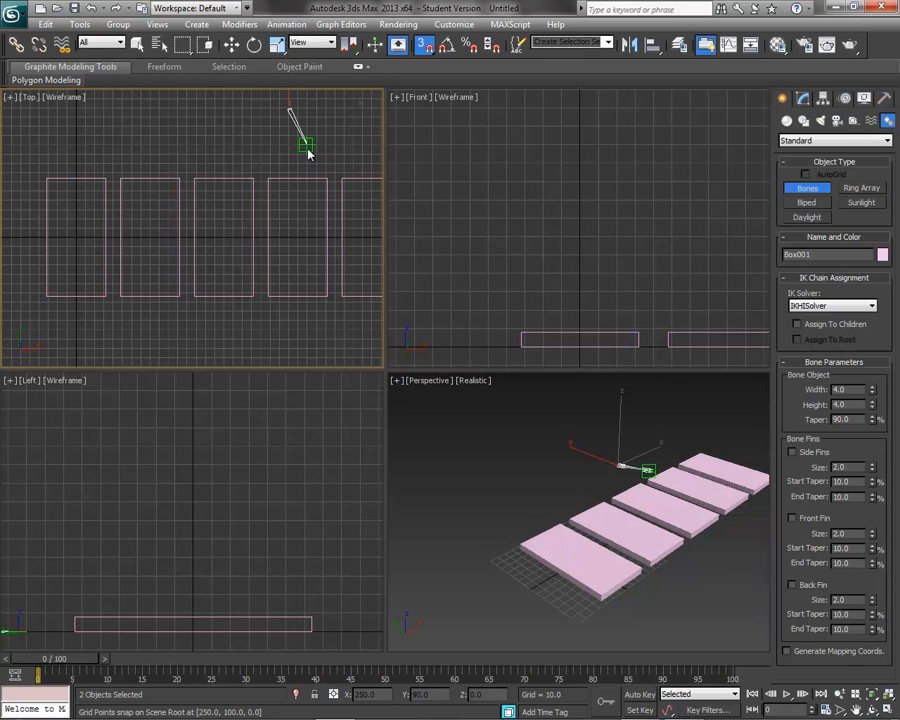
pyautogui.rightClick(322, 148)
# - In the maximized Top view, create five 80-unit bones along the planks' centreline from X -40 to X 360, and delete the end nub
pyautogui.moveTo(882, 716)
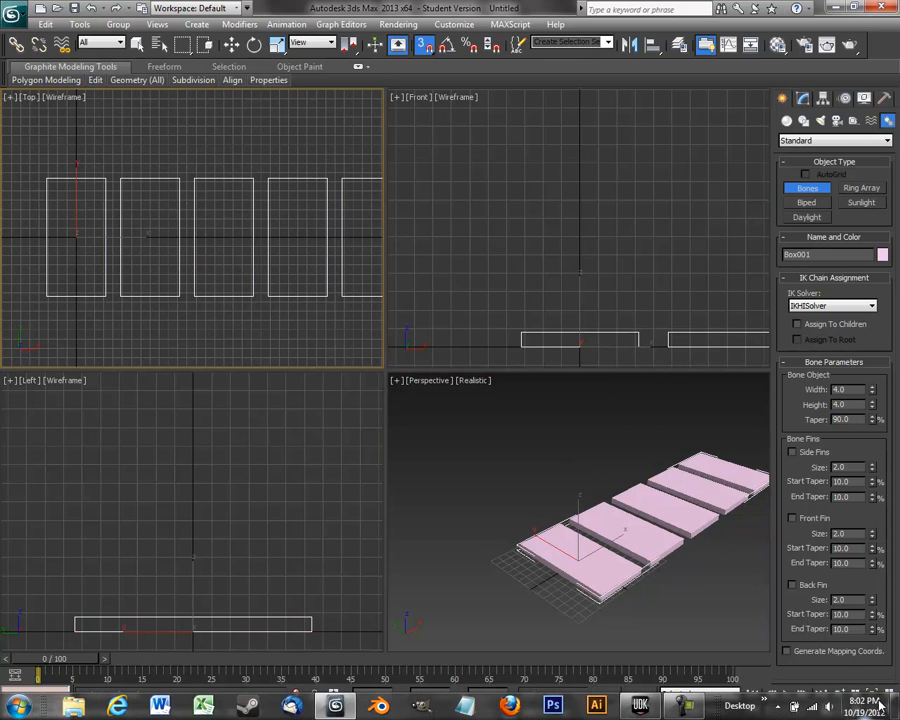
pyautogui.click(888, 710)
pyautogui.click(888, 696)
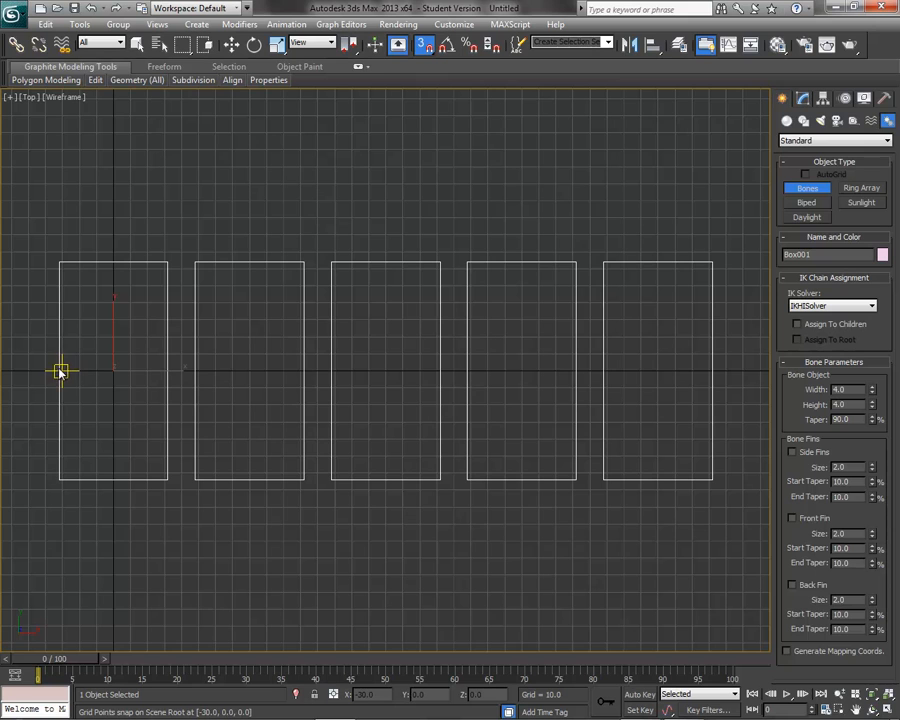
pyautogui.click(46, 371)
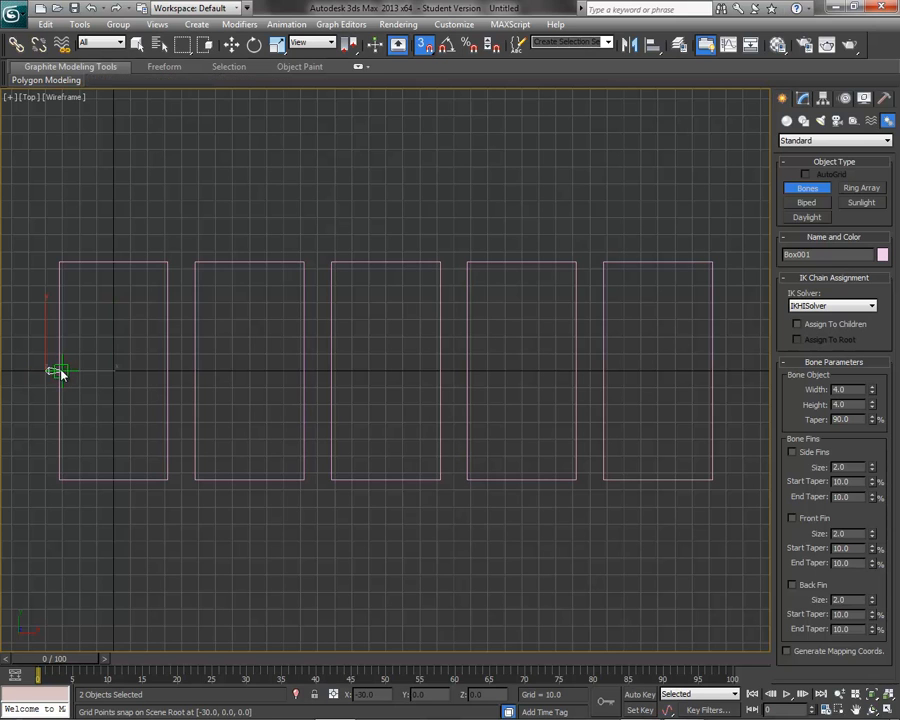
pyautogui.click(183, 372)
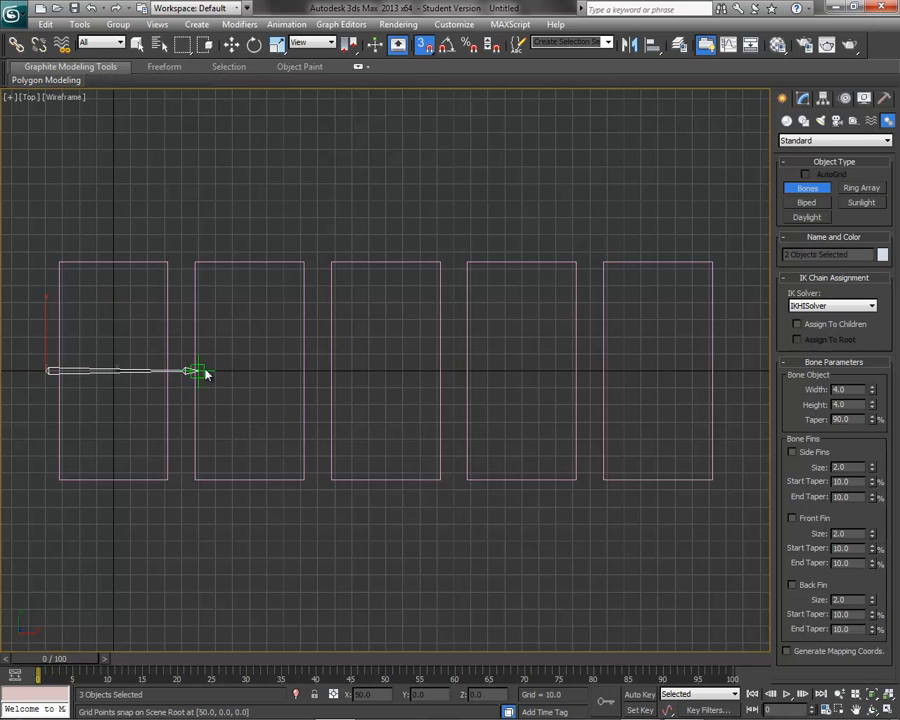
pyautogui.click(320, 371)
pyautogui.click(457, 371)
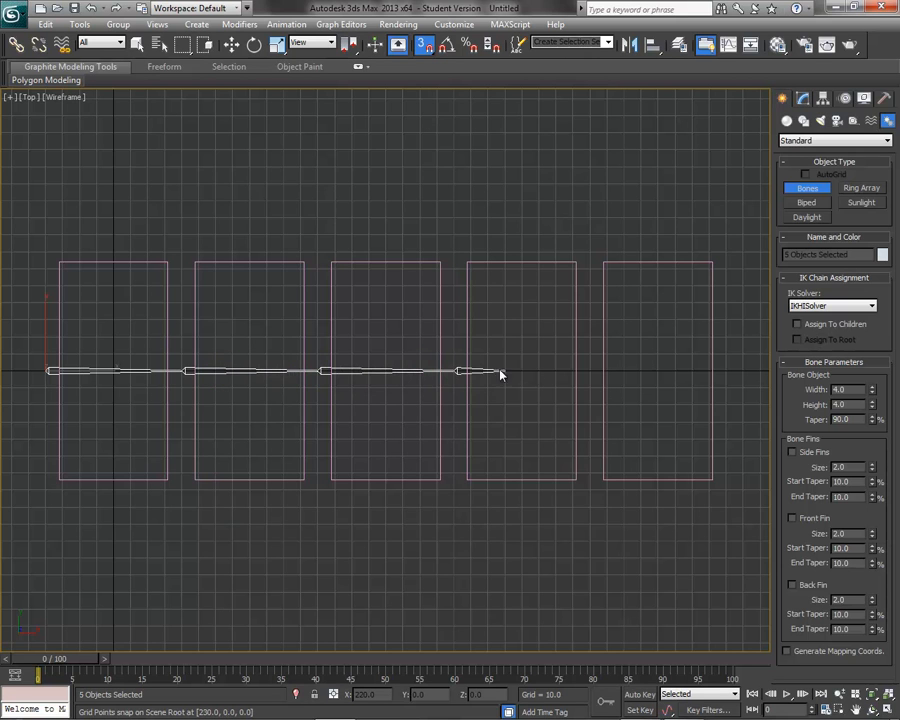
pyautogui.click(592, 372)
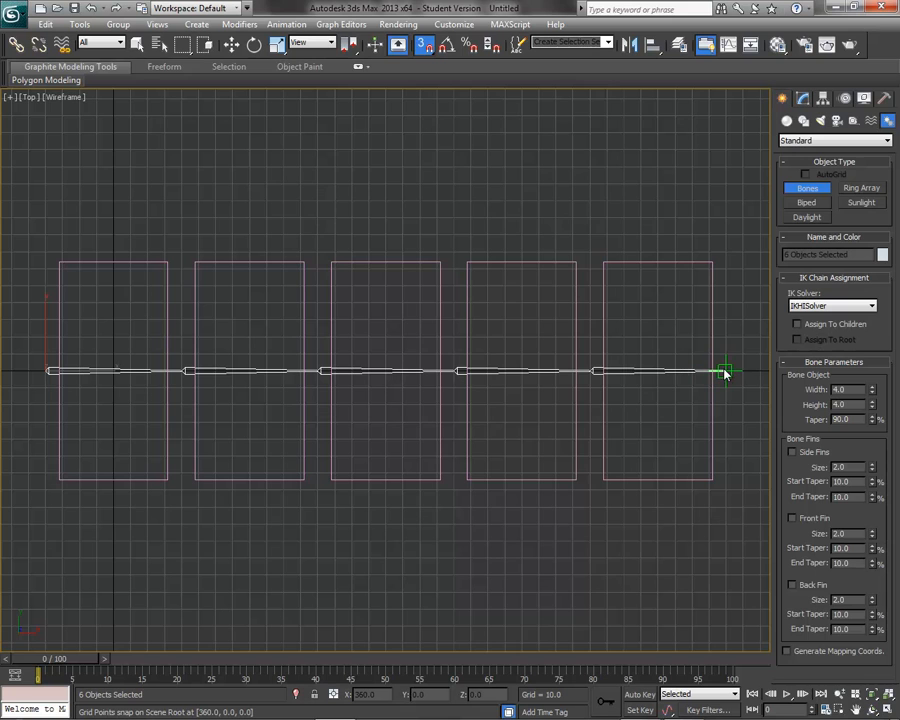
pyautogui.rightClick(732, 407)
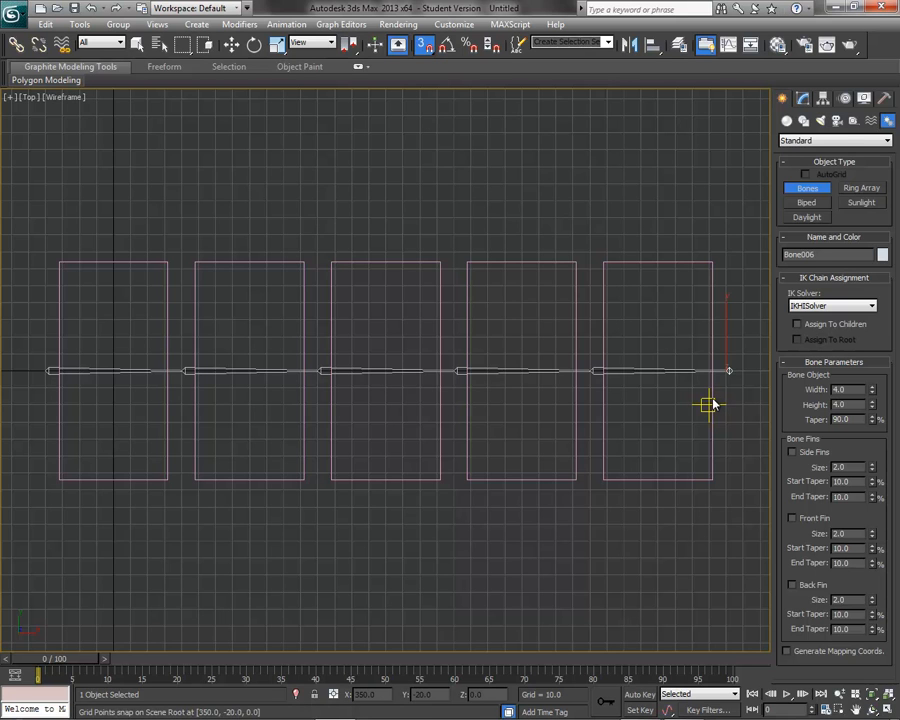
pyautogui.hotkey('ctrl', 'd')
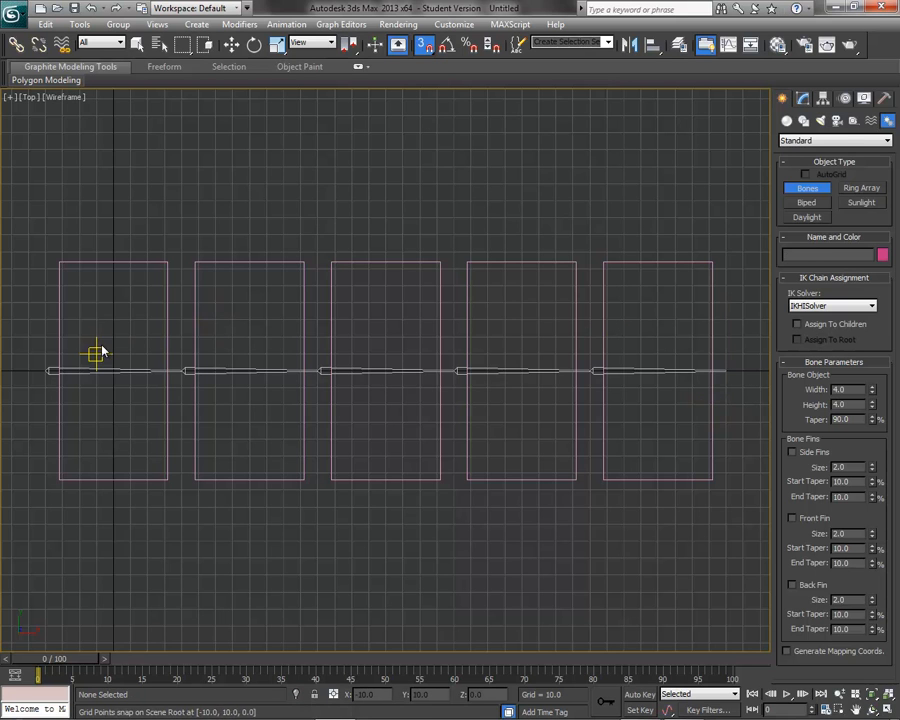
# - With snapping off, raise the bone chain by its first bone to about Z 4, centred in the planks' thickness in the Front view
pyautogui.click(231, 44)
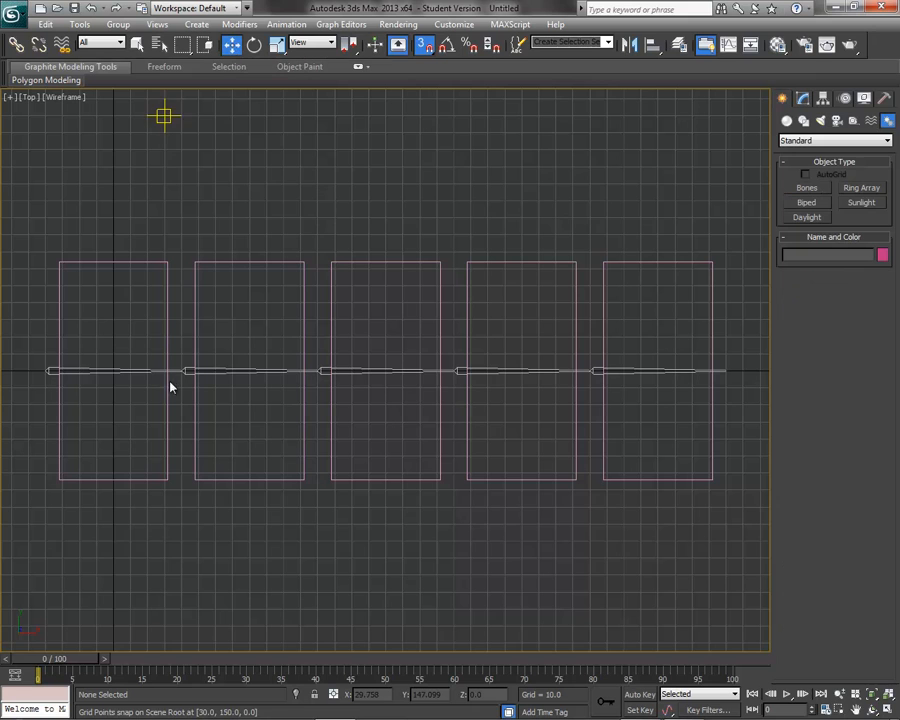
pyautogui.click(94, 371)
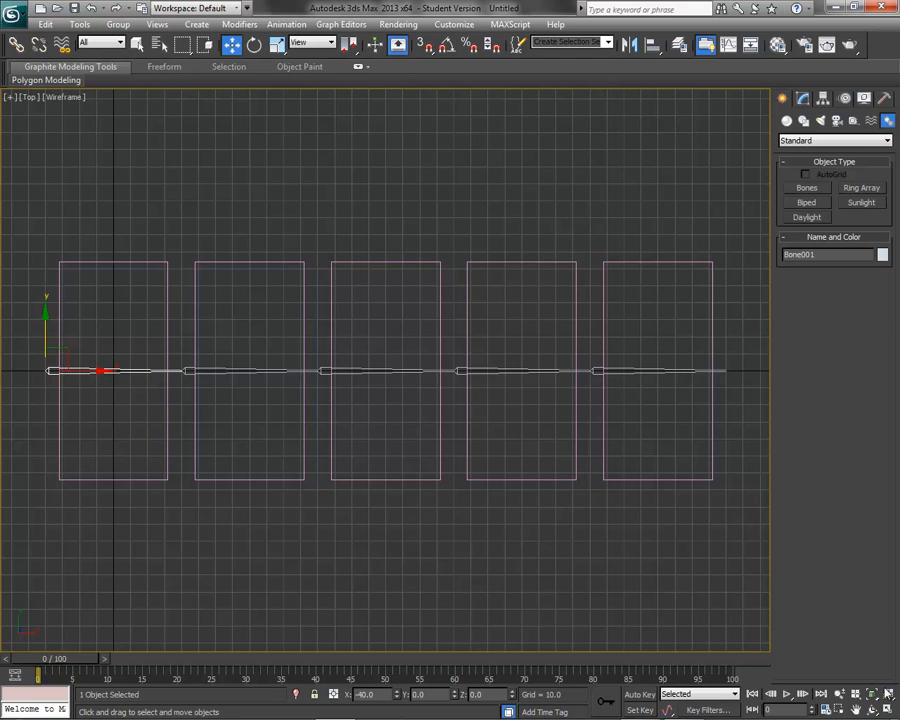
pyautogui.click(886, 710)
pyautogui.moveTo(648, 271); pyautogui.dragTo(518, 200, button='middle')
pyautogui.moveTo(470, 276); pyautogui.dragTo(470, 269)
pyautogui.moveTo(766, 248); pyautogui.dragTo(575, 176, button='middle')
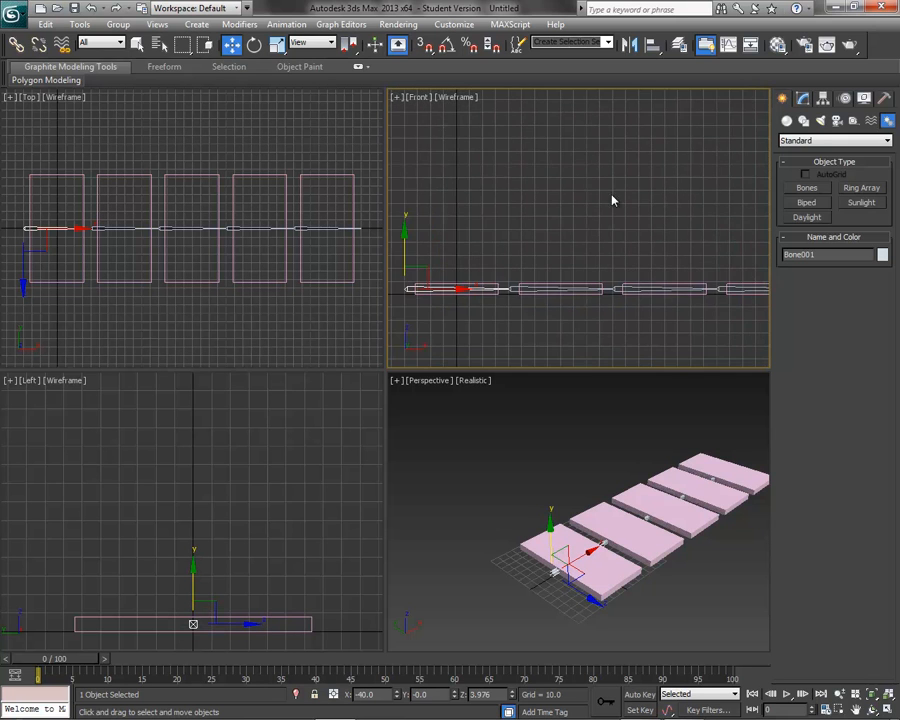
# - Test-rotate the second bone in the Front view before skinning, and undo the rotation
pyautogui.click(254, 44)
pyautogui.click(528, 287)
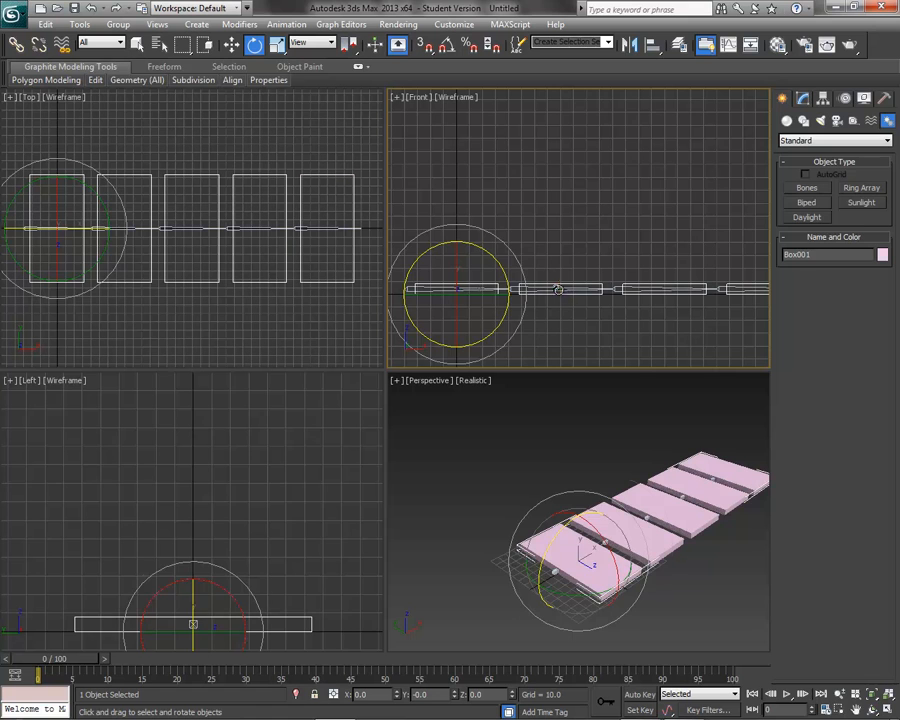
pyautogui.click(558, 289)
pyautogui.moveTo(539, 246)
pyautogui.mouseDown()
pyautogui.moveTo(563, 255)
pyautogui.moveTo(551, 237)
pyautogui.mouseUp()
pyautogui.hotkey('ctrl', 'z')
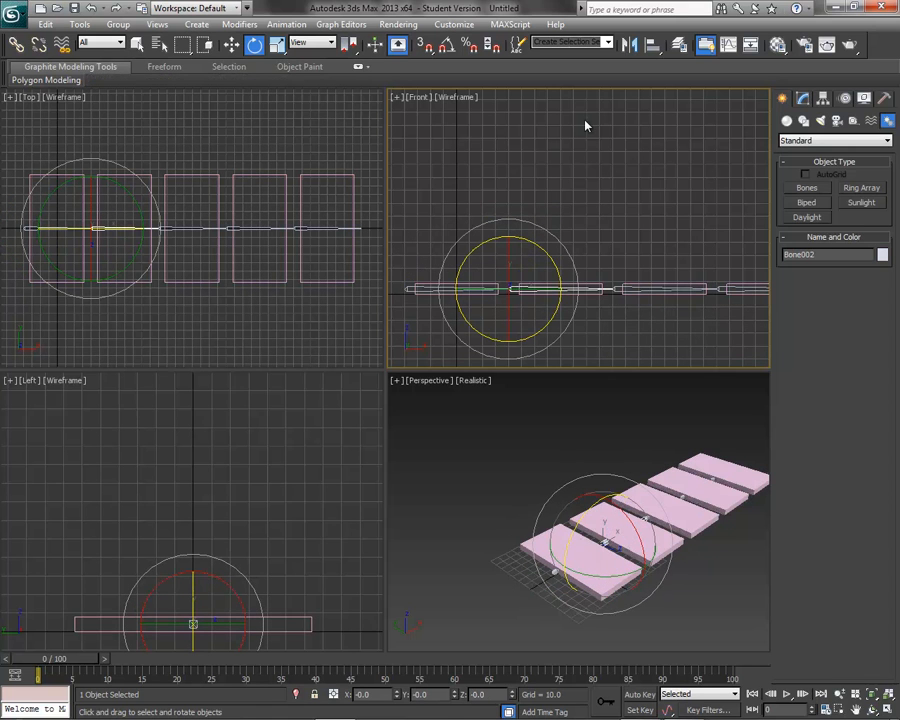
# - Apply a Skin modifier to the planks object above its Edit Poly modifier
pyautogui.click(231, 44)
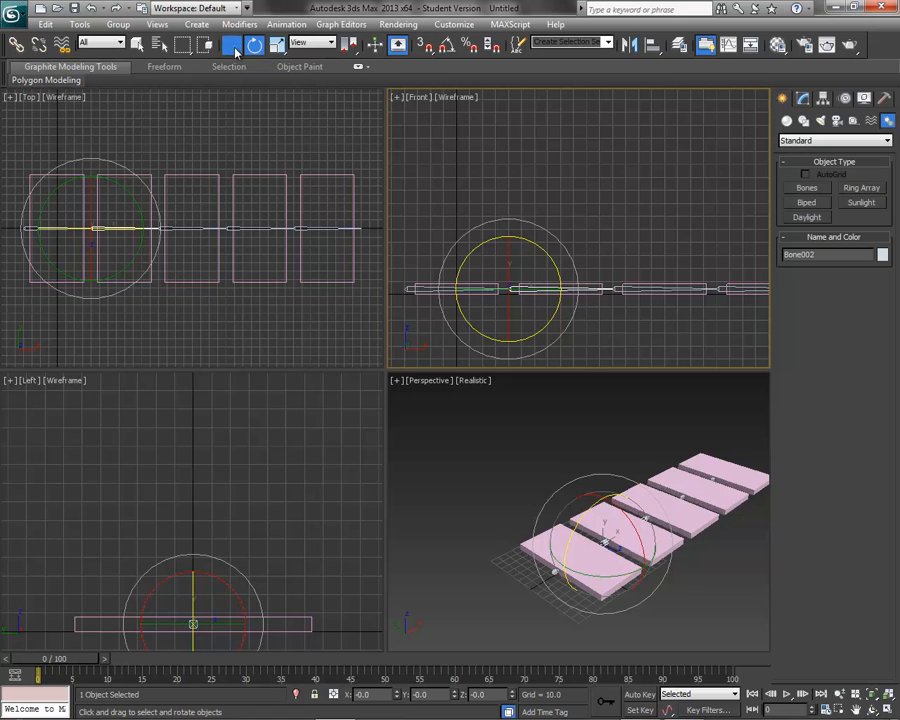
pyautogui.click(215, 181)
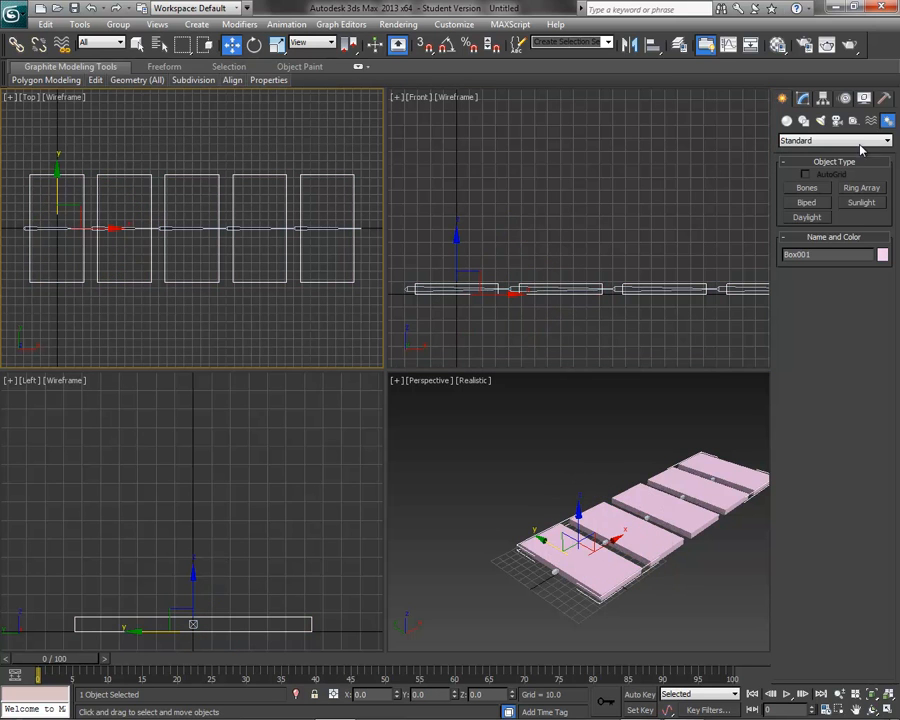
pyautogui.click(803, 99)
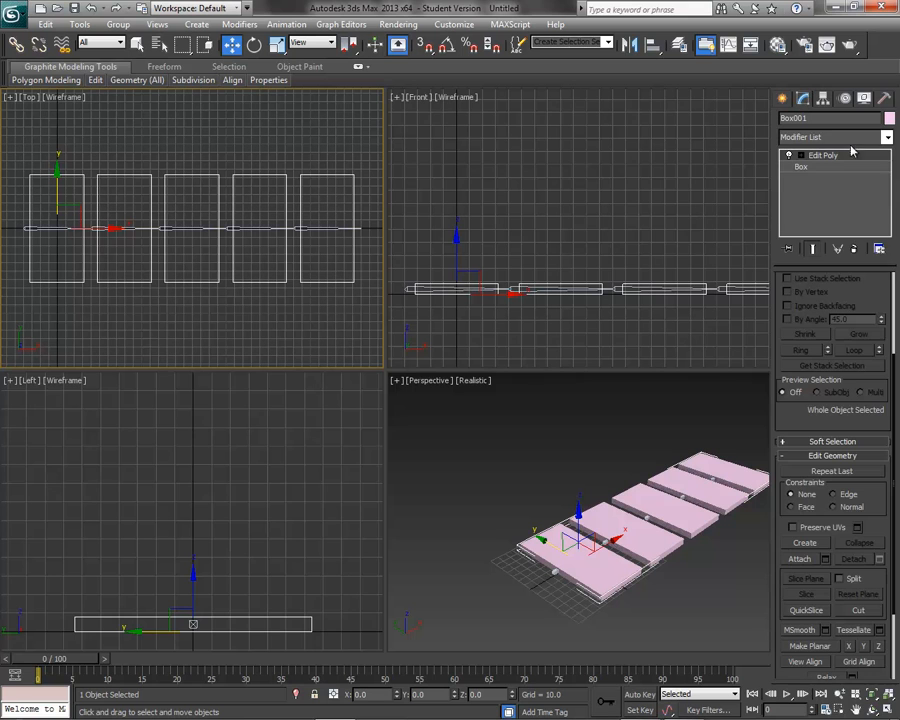
pyautogui.click(886, 137)
pyautogui.scroll(-5, 833, 645)
pyautogui.scroll(-6, 830, 640)
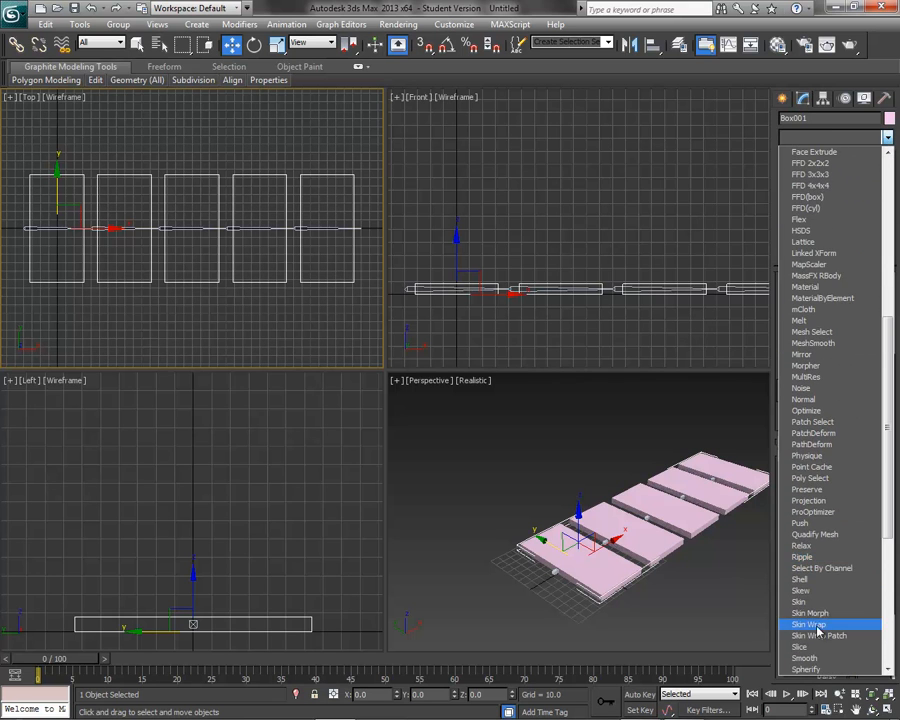
pyautogui.click(810, 601)
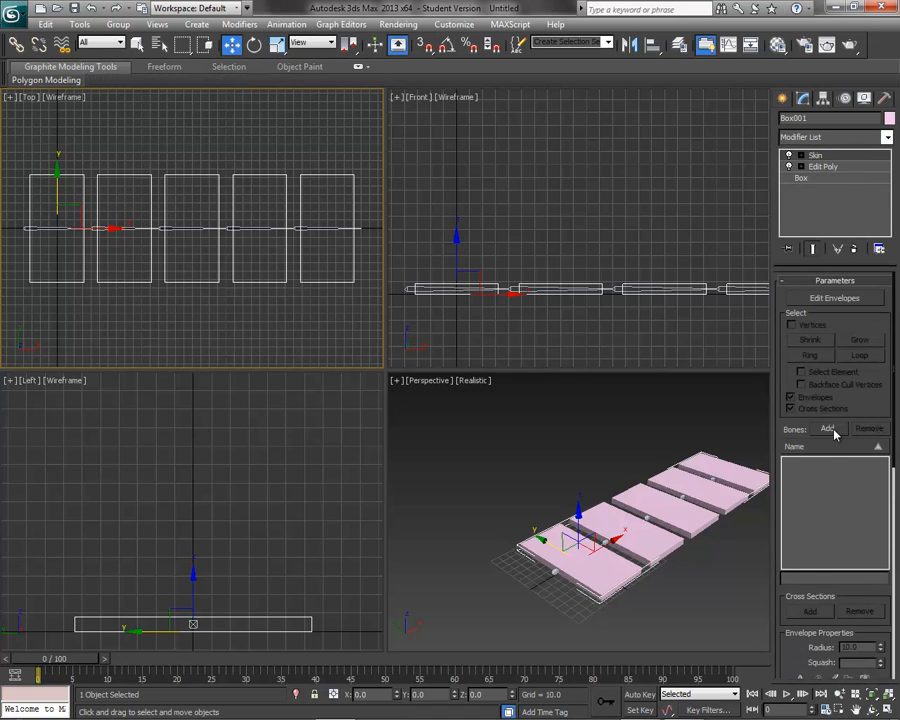
# - Add Bone001 through Bone005 to the bone list of the planks' Skin modifier
pyautogui.click(828, 429)
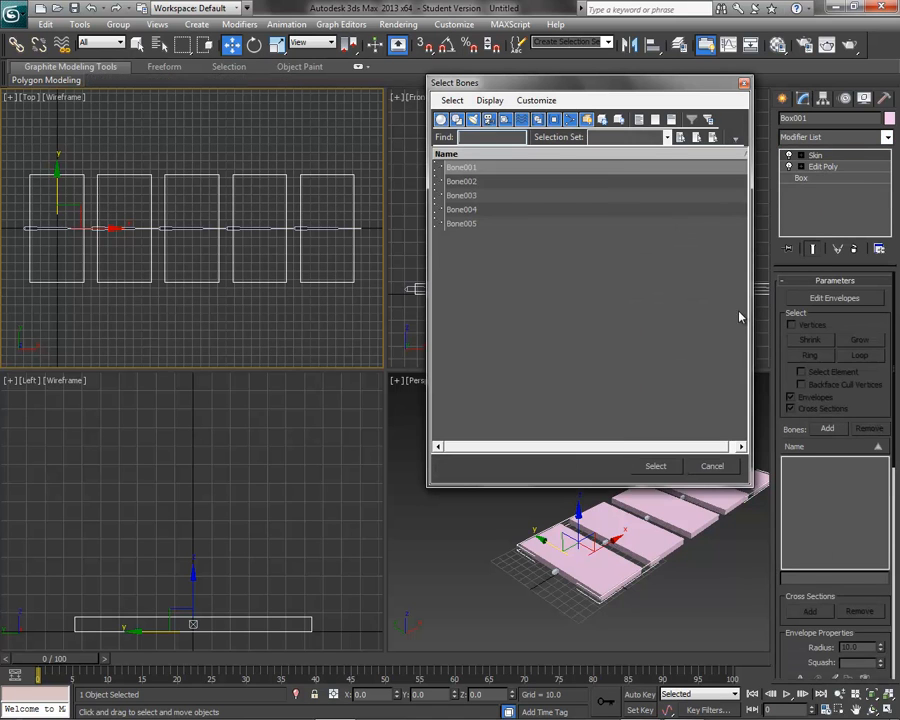
pyautogui.click(468, 169)
pyautogui.keyDown('shift'); pyautogui.click(454, 222); pyautogui.keyUp('shift')
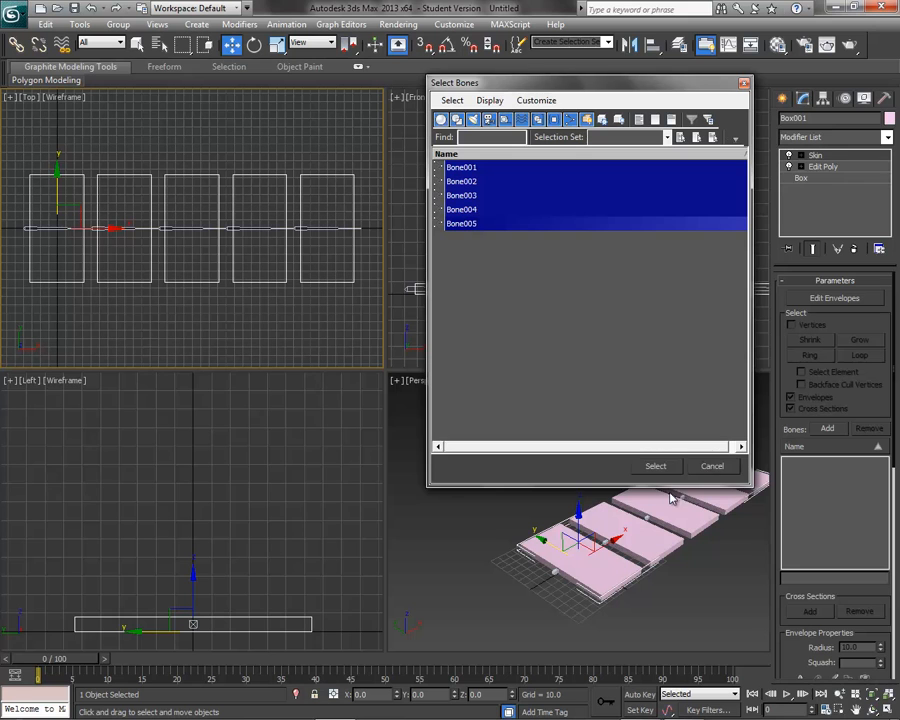
pyautogui.click(655, 466)
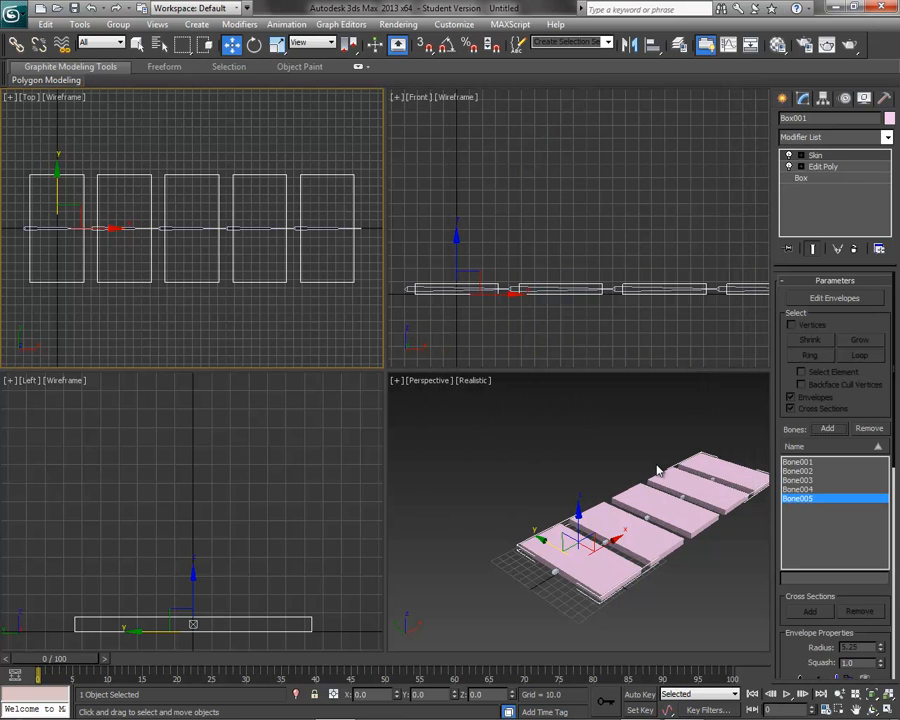
# - Test the skinning by rotating the second bone in the Front view, and undo the rotation
pyautogui.click(540, 288)
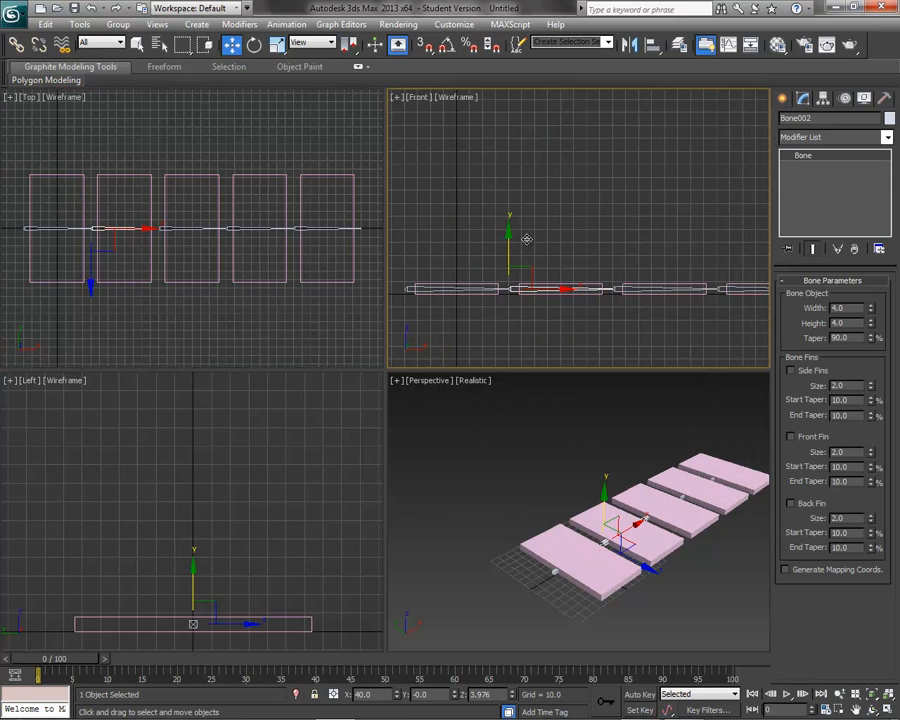
pyautogui.press('e')
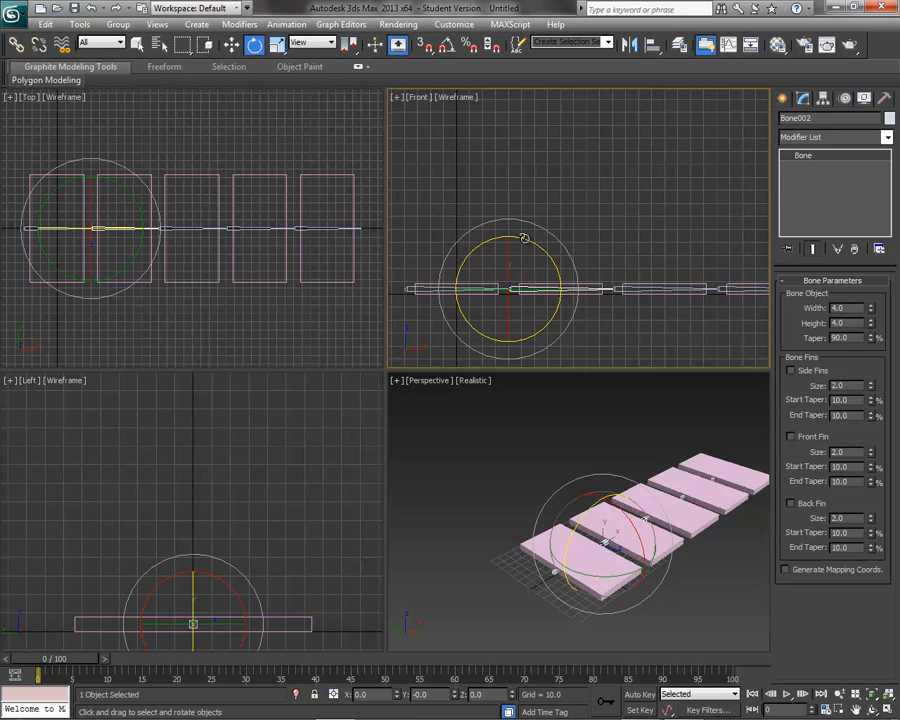
pyautogui.moveTo(524, 237)
pyautogui.mouseDown()
pyautogui.moveTo(556, 240)
pyautogui.moveTo(518, 231)
pyautogui.mouseUp()
pyautogui.hotkey('ctrl', 'z')
# - Test the skinning by rotating the third bone in the Front view, and undo the rotation
pyautogui.click(617, 289)
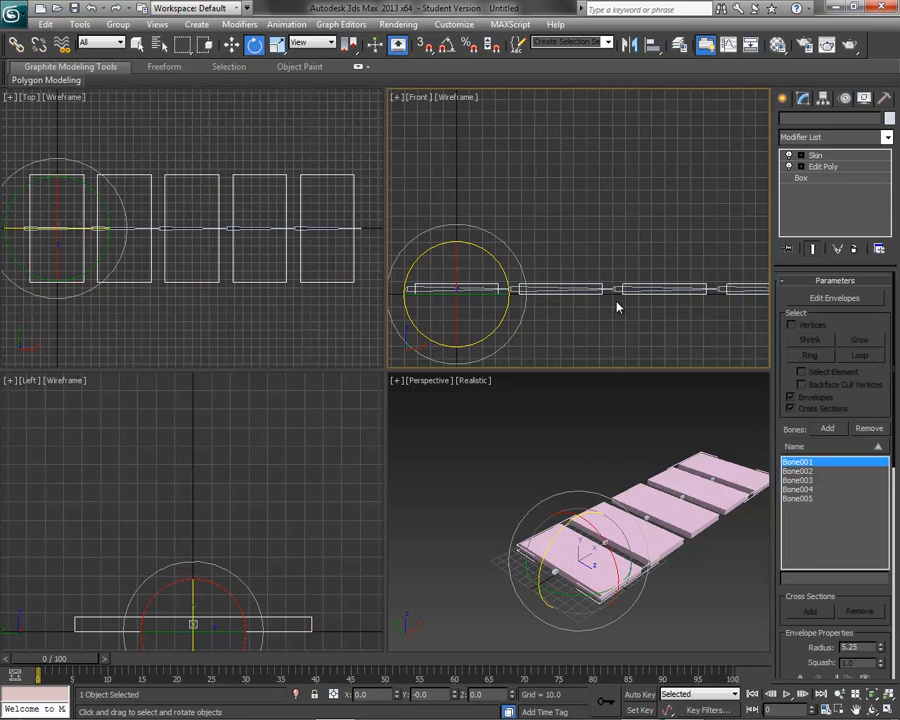
pyautogui.click(617, 289)
pyautogui.moveTo(636, 239)
pyautogui.mouseDown()
pyautogui.moveTo(653, 245)
pyautogui.moveTo(625, 233)
pyautogui.mouseUp()
pyautogui.hotkey('ctrl', 'z')
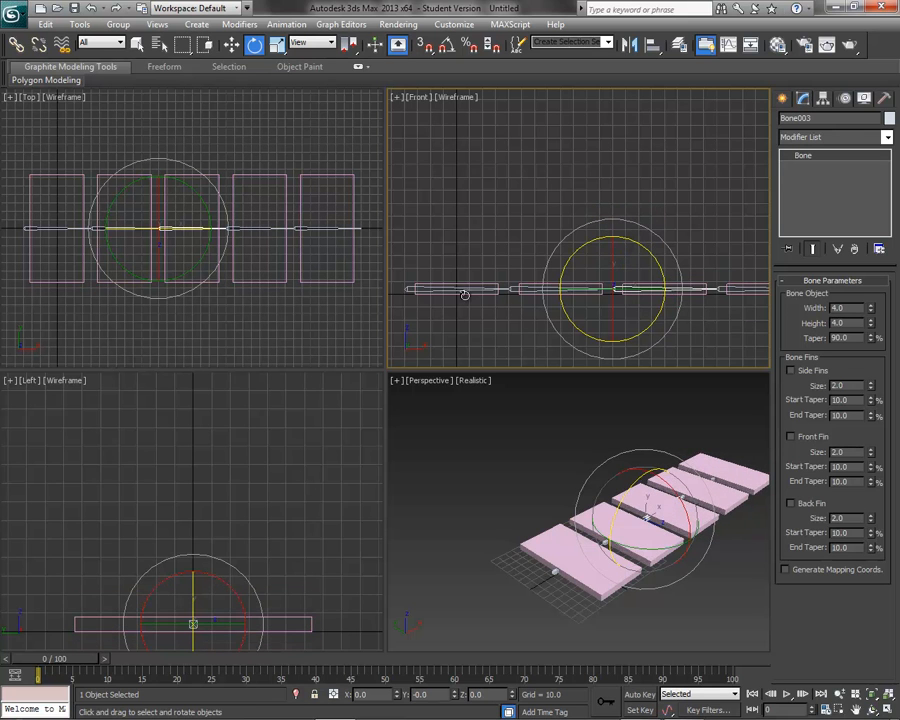
# - Switch back to the Move tool, render the Front view as a test, and close the rendered frame
pyautogui.click(232, 44)
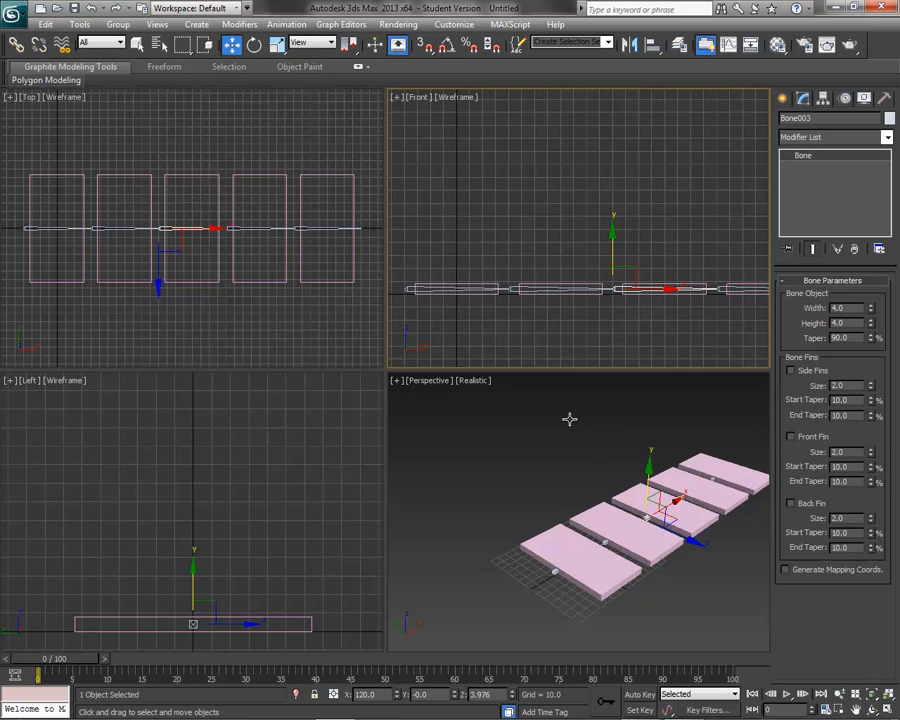
pyautogui.click(827, 44)
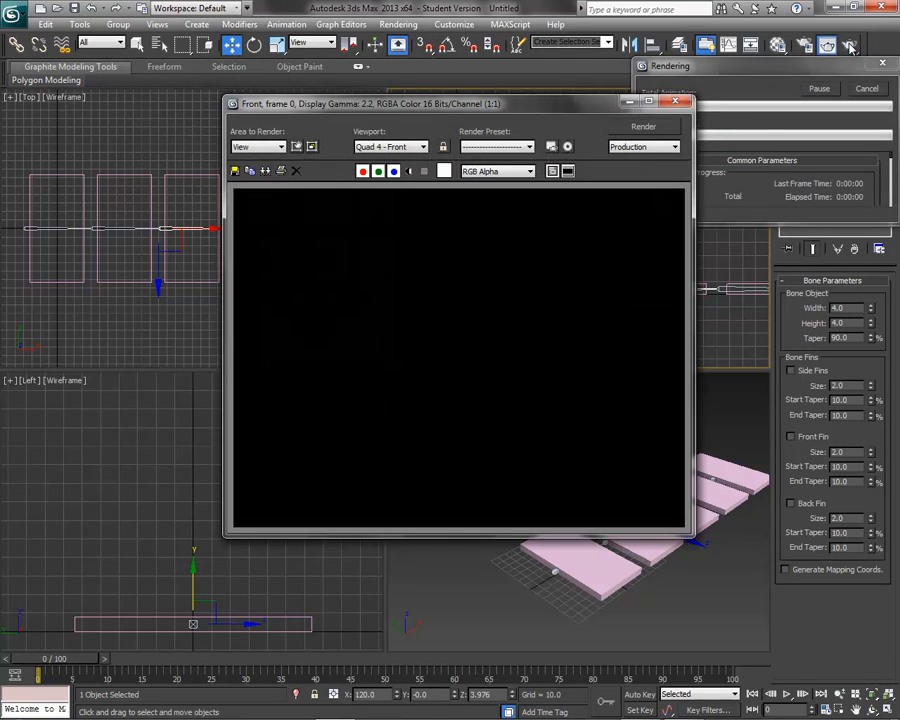
pyautogui.click(679, 103)
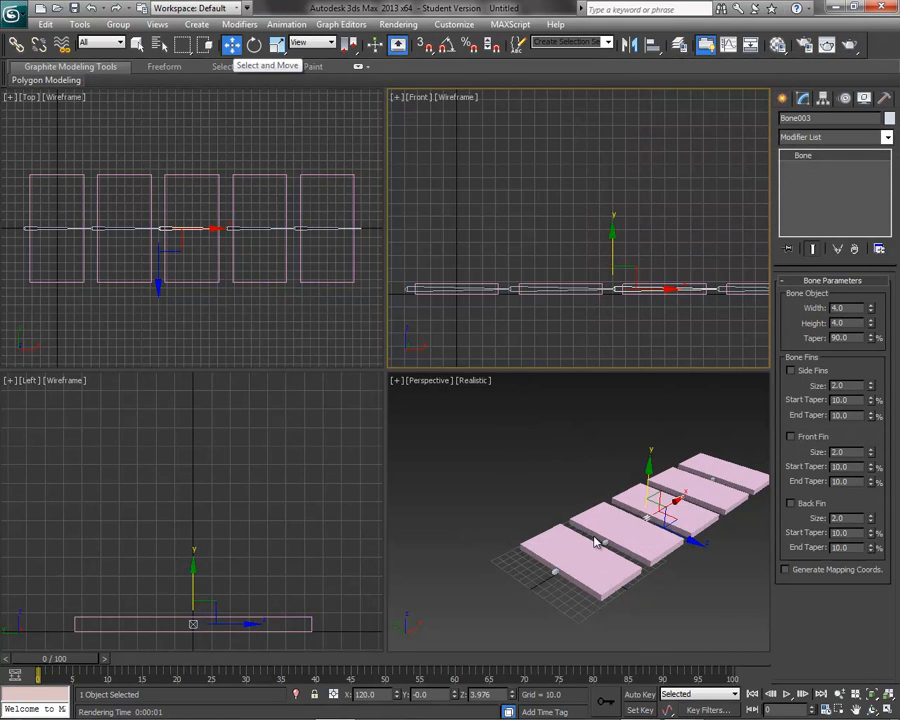
# - Apply the 01 - Default material to the planks in the Perspective view using the Material Editor, and close the editor
pyautogui.keyDown('alt'); pyautogui.moveTo(705, 597); pyautogui.dragTo(655, 603, button='middle'); pyautogui.keyUp('alt')
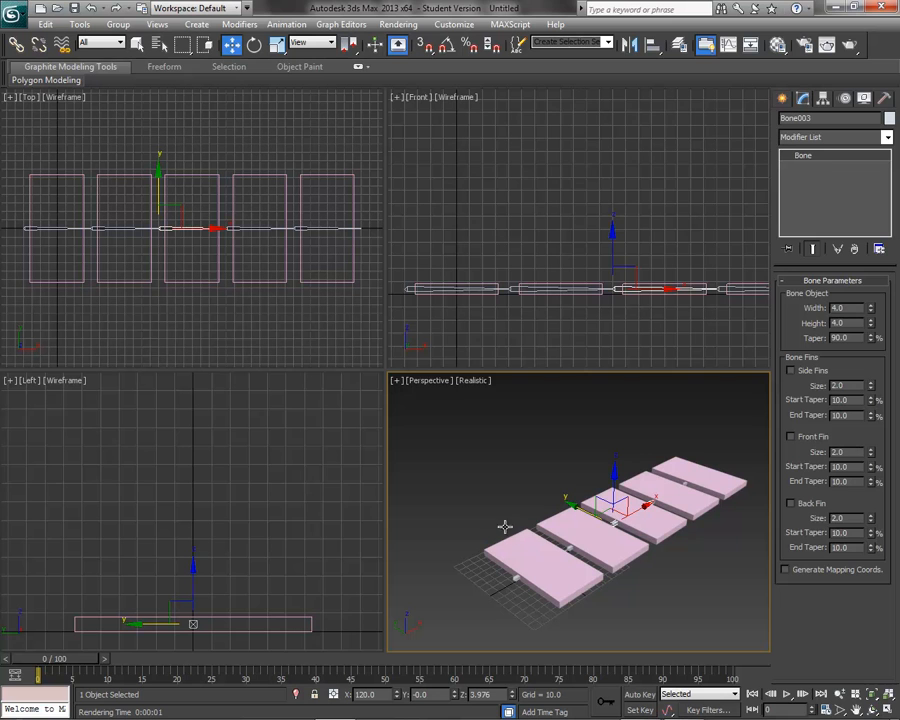
pyautogui.click(404, 24)
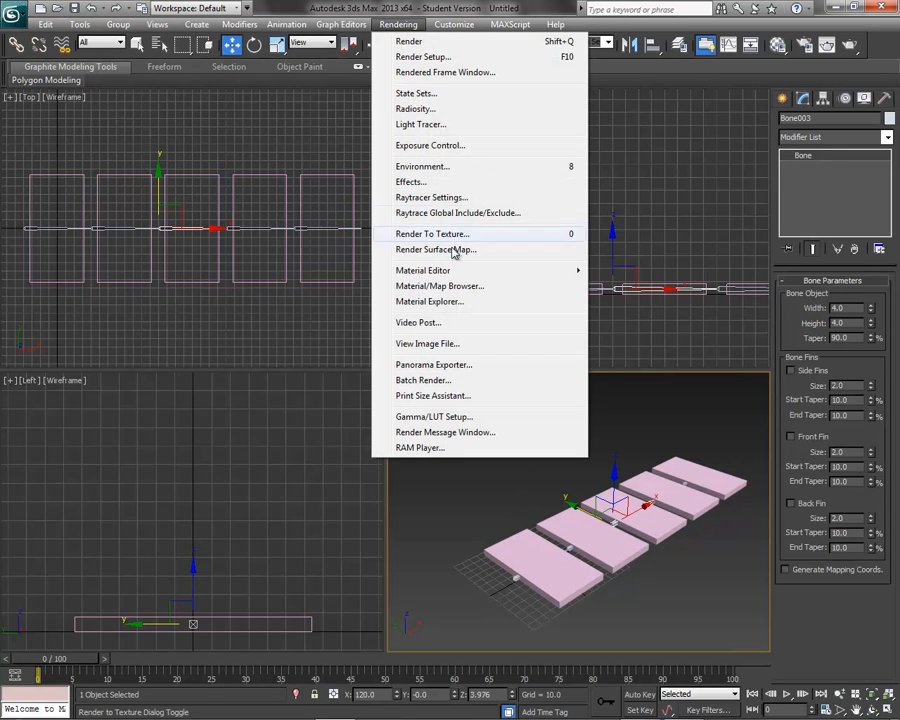
pyautogui.moveTo(460, 272)
pyautogui.click(662, 273)
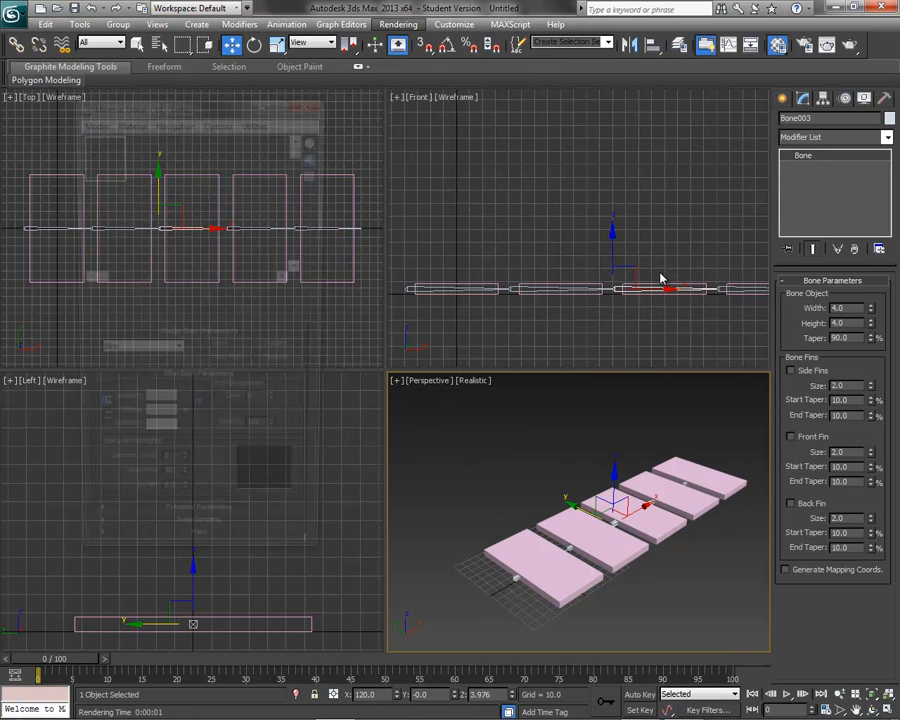
pyautogui.moveTo(104, 148); pyautogui.dragTo(576, 581)
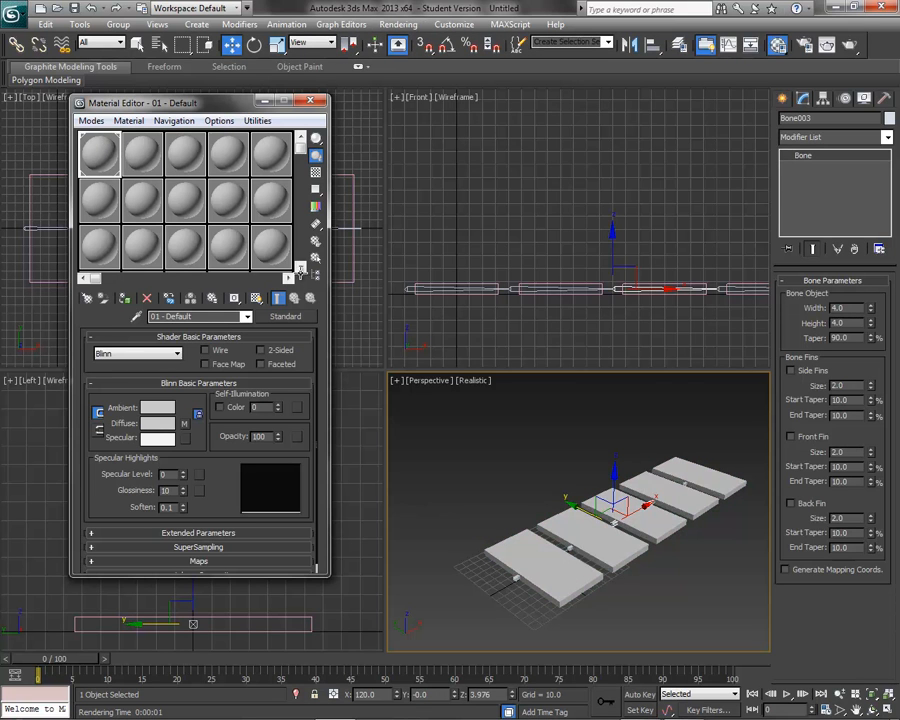
pyautogui.click(312, 103)
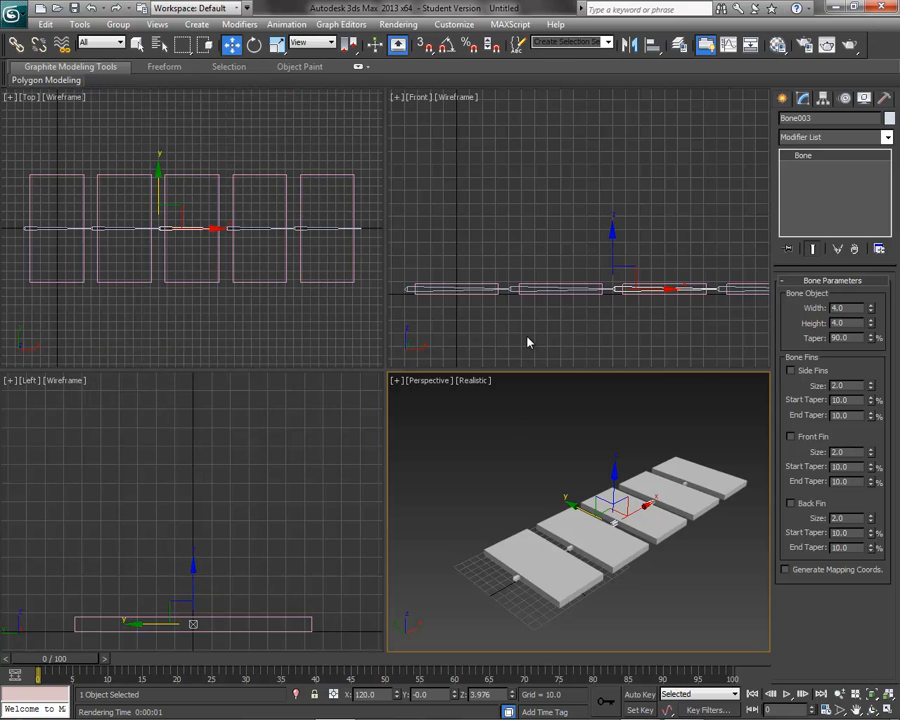
# - Select all planks and bones and export them to the Desktop as an Autodesk FBX file named bridge
pyautogui.click(438, 225)
pyautogui.hotkey('ctrl', 'a')
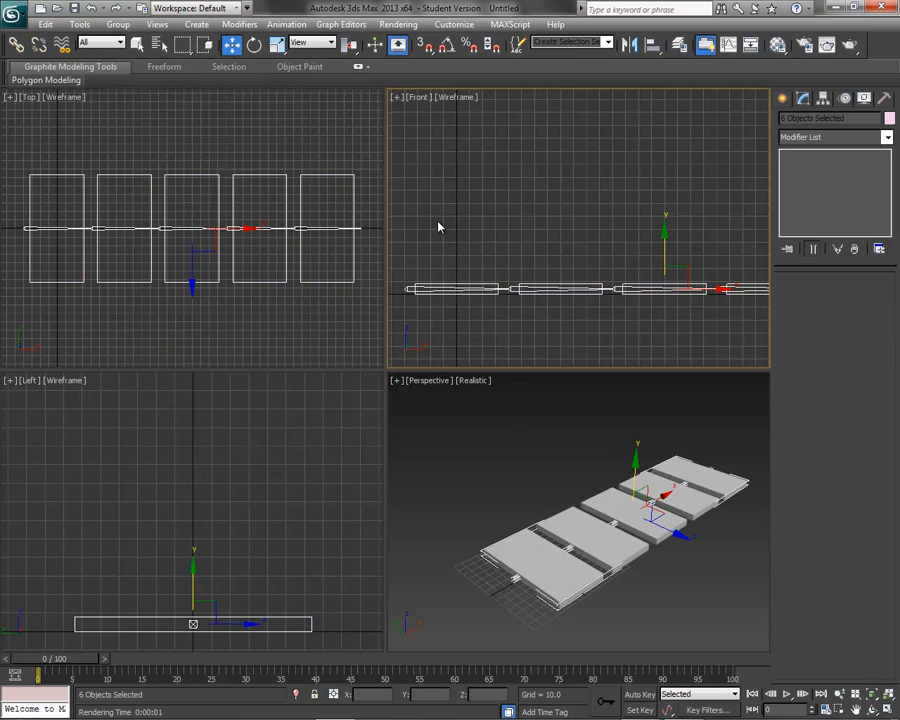
pyautogui.click(14, 16)
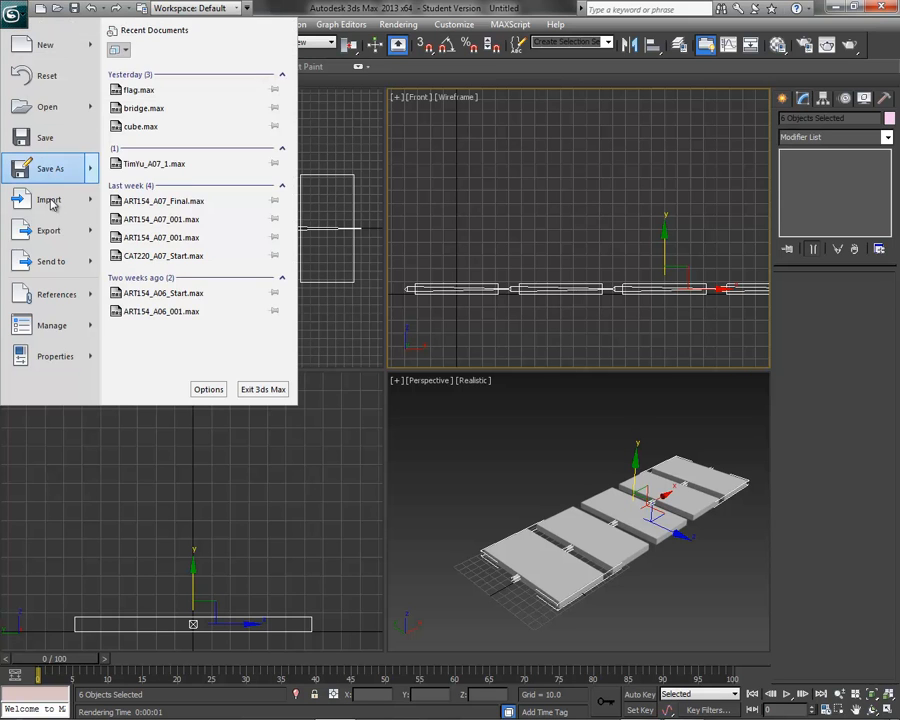
pyautogui.moveTo(58, 234)
pyautogui.click(163, 130)
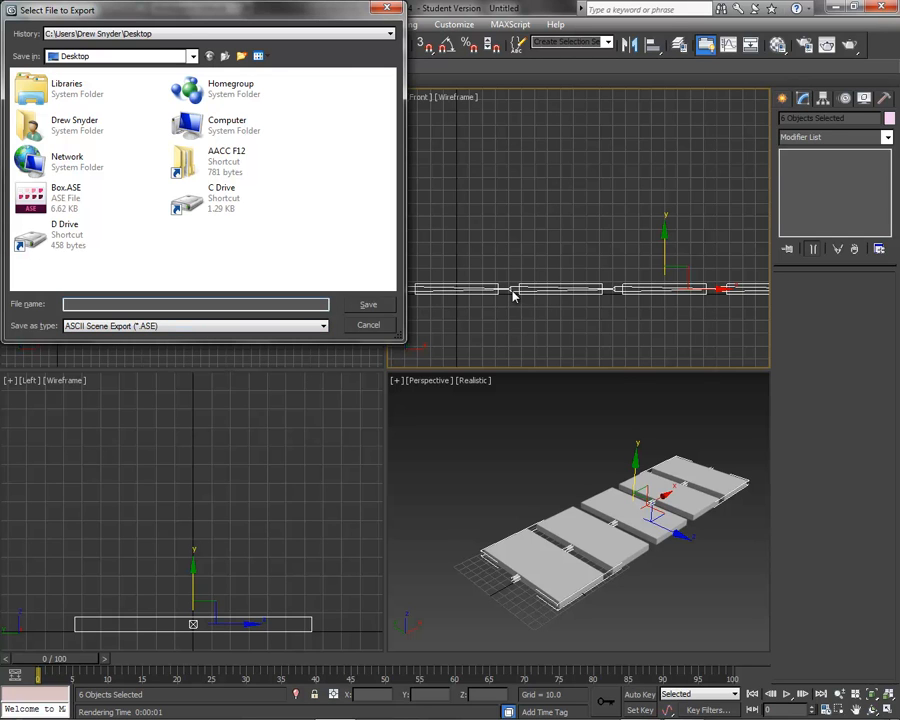
pyautogui.click(190, 326)
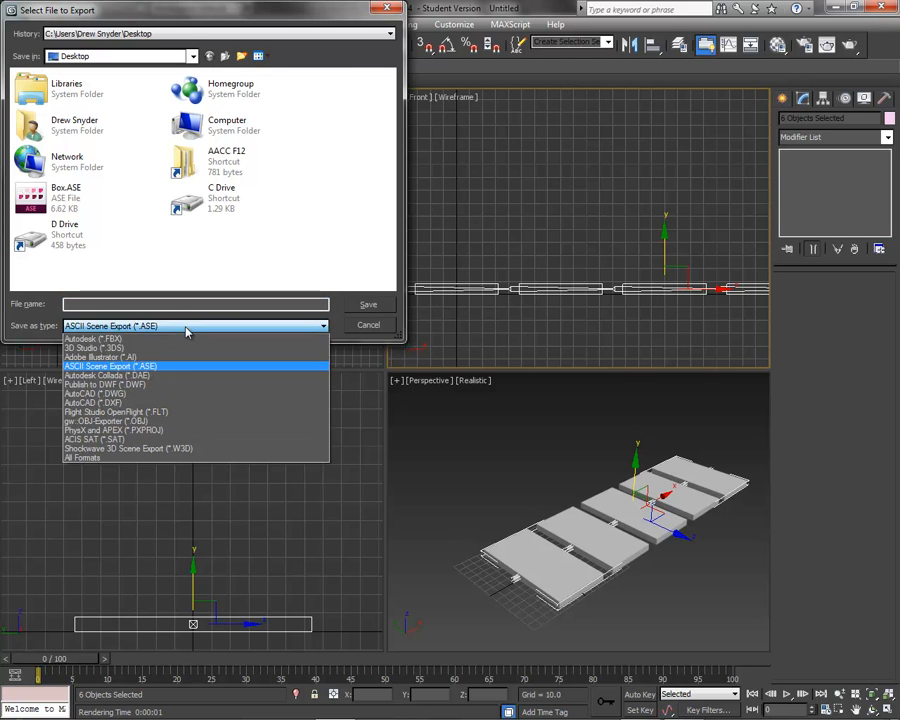
pyautogui.click(176, 342)
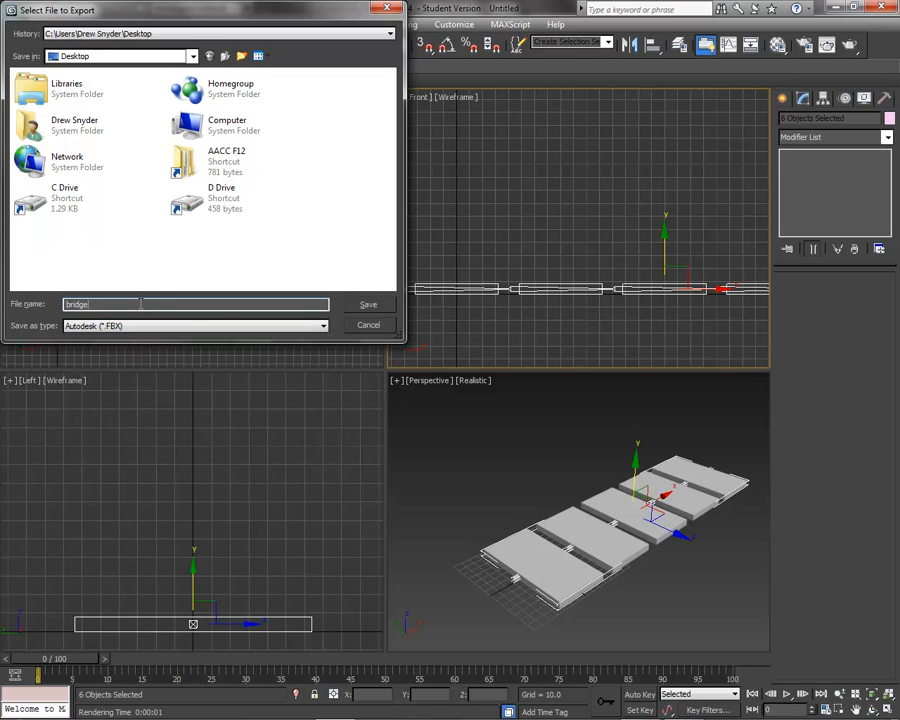
pyautogui.click(372, 304)
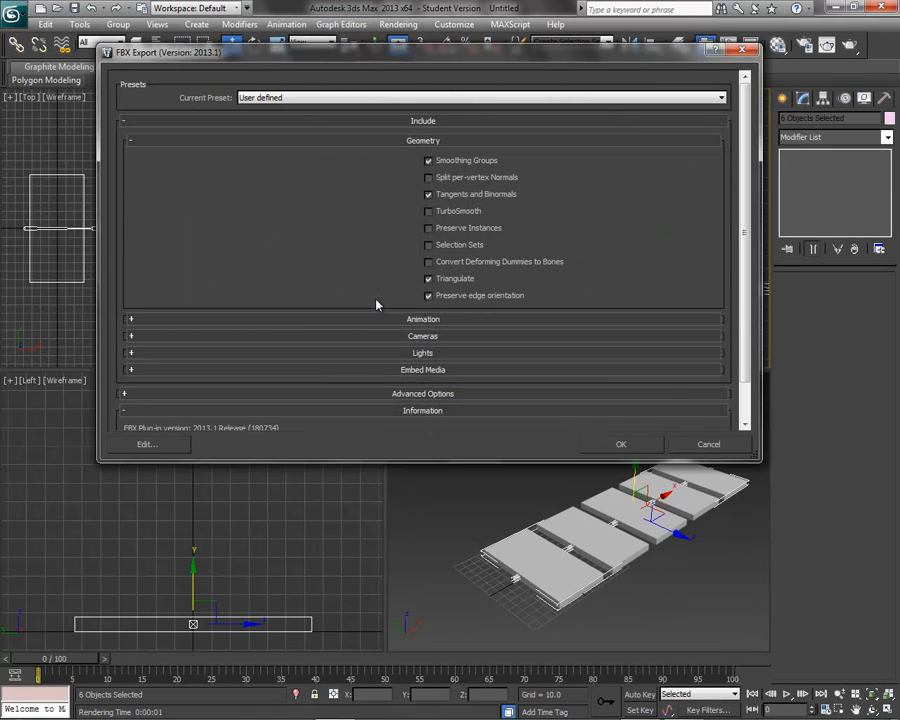
# - Load the Autodesk Media & Entertainment preset, enable smoothing groups, tangents and binormals and triangulate, disable TurboSmooth and dummy-to-bone conversion, and run the export
pyautogui.click(303, 97)
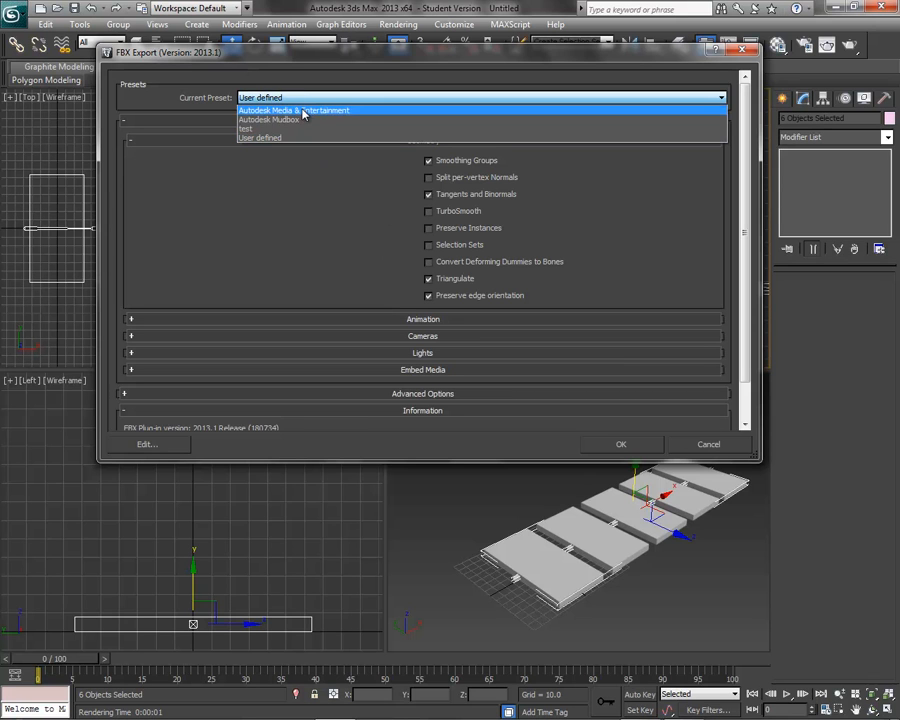
pyautogui.click(303, 111)
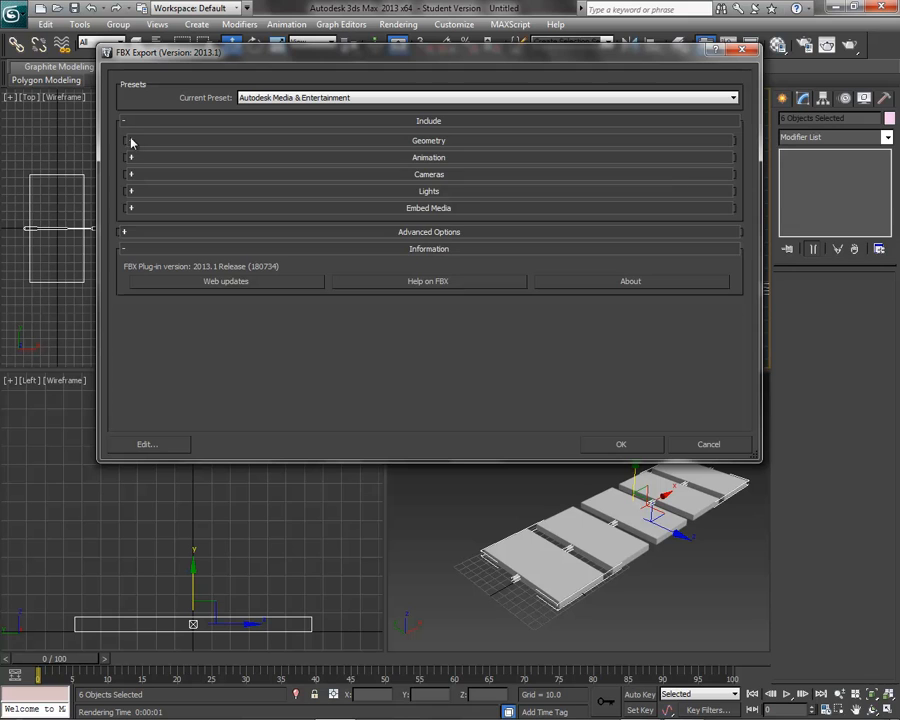
pyautogui.click(131, 141)
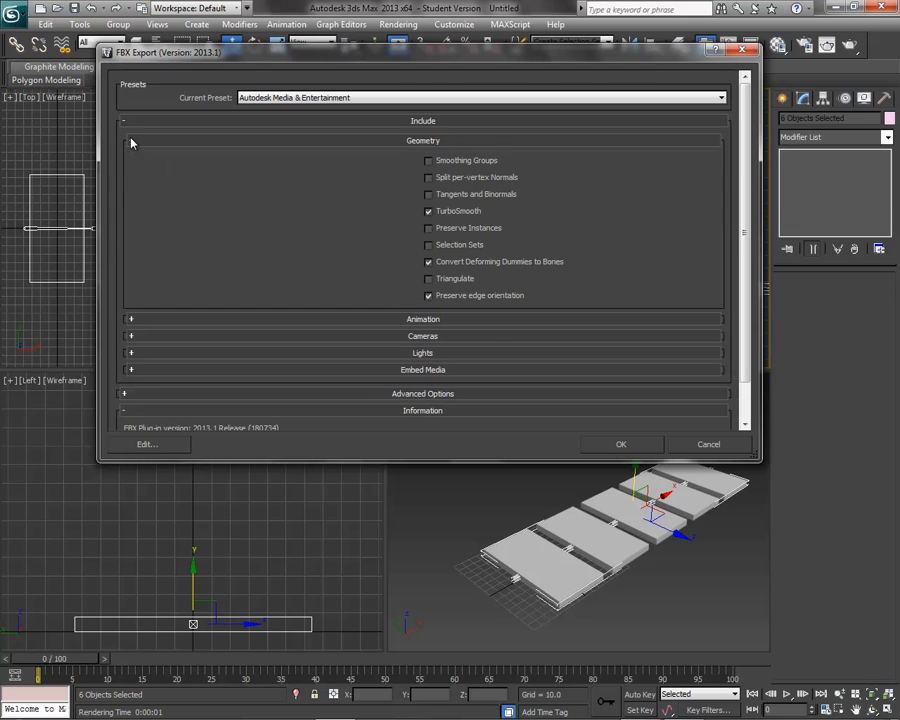
pyautogui.click(430, 212)
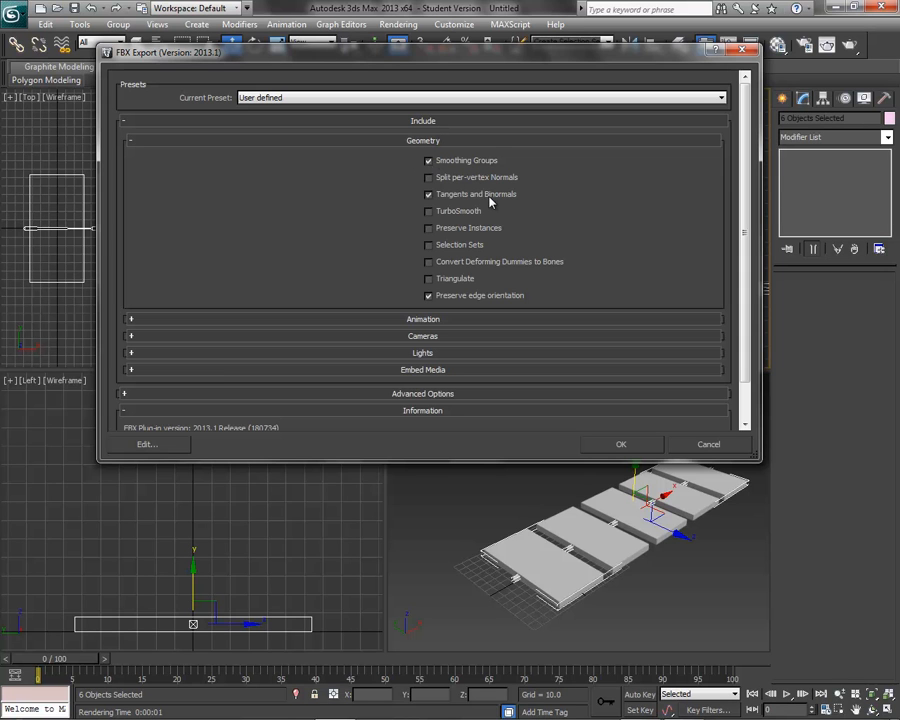
pyautogui.click(429, 280)
pyautogui.click(641, 445)
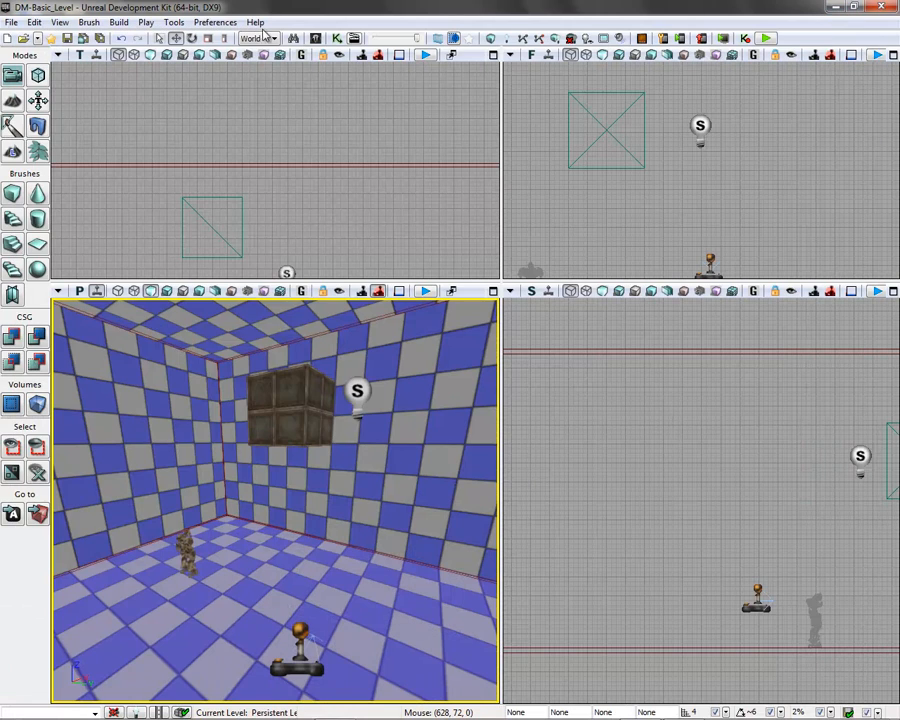
# - Switch to Unreal Development Kit, open the Content Browser and display the contents of Demo_Package
pyautogui.click(60, 22)
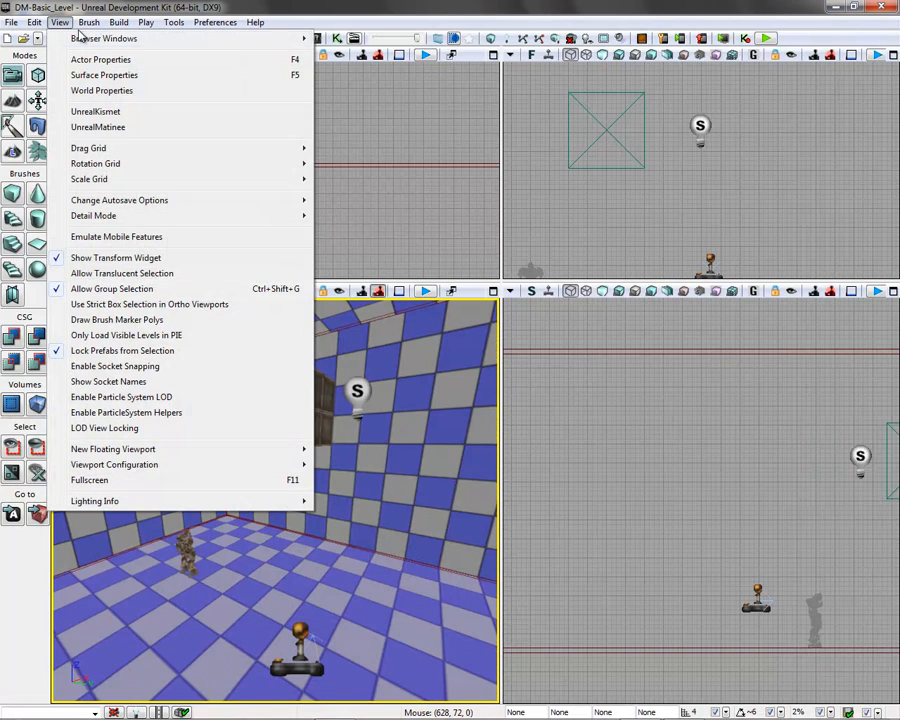
pyautogui.moveTo(90, 37)
pyautogui.click(340, 37)
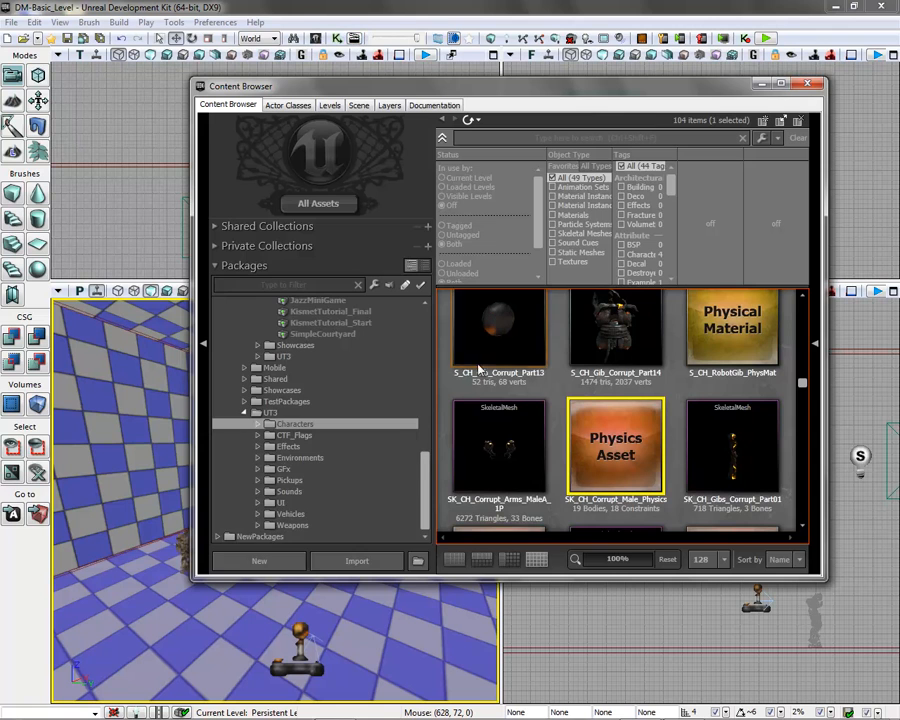
pyautogui.scroll(10, 427, 471)
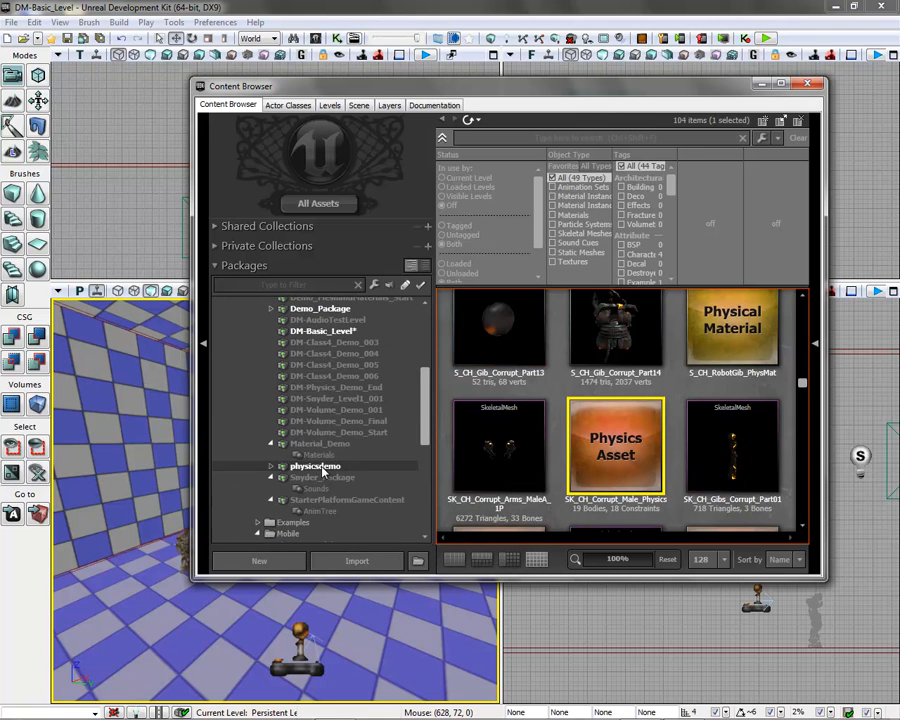
pyautogui.click(320, 309)
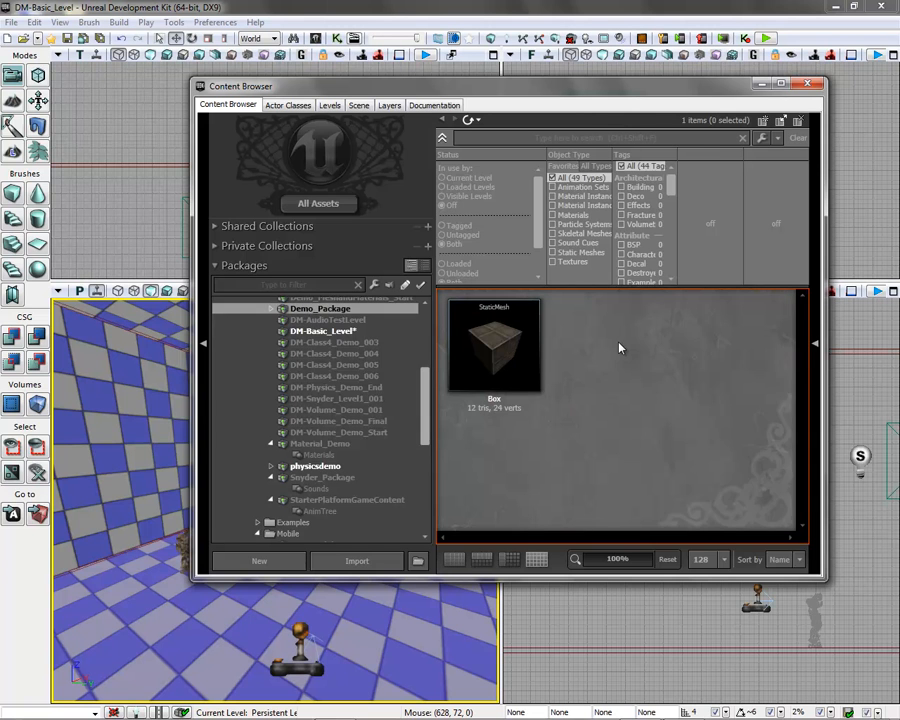
# - Import bridge.FBX from the Desktop into Demo_Package as a skeletal mesh, and open the imported mesh in the AnimSet Editor
pyautogui.rightClick(619, 348)
pyautogui.click(655, 358)
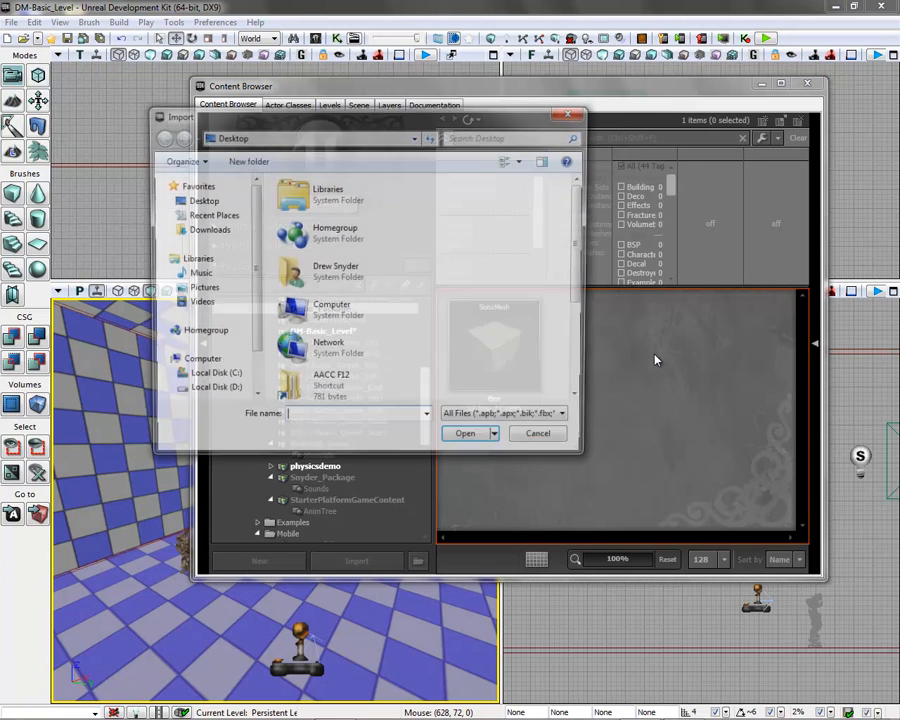
pyautogui.scroll(-3, 546, 291)
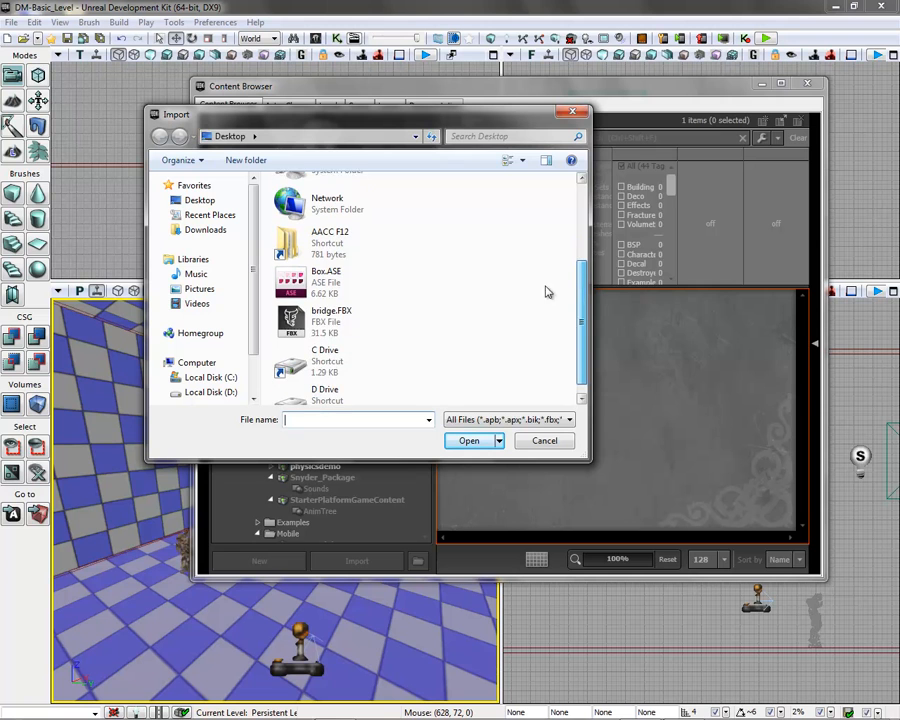
pyautogui.click(382, 312)
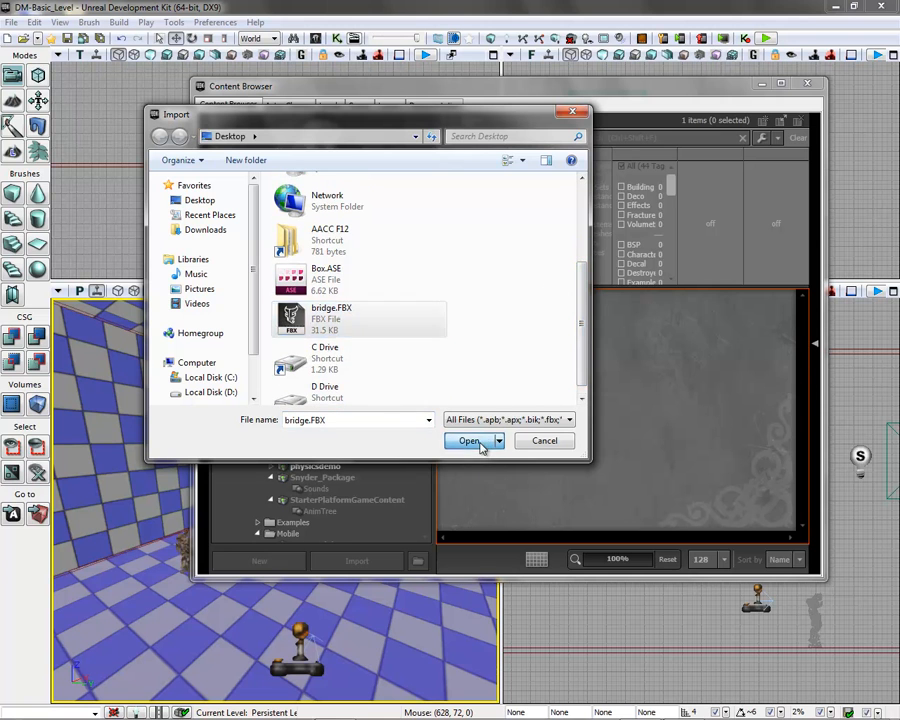
pyautogui.click(470, 441)
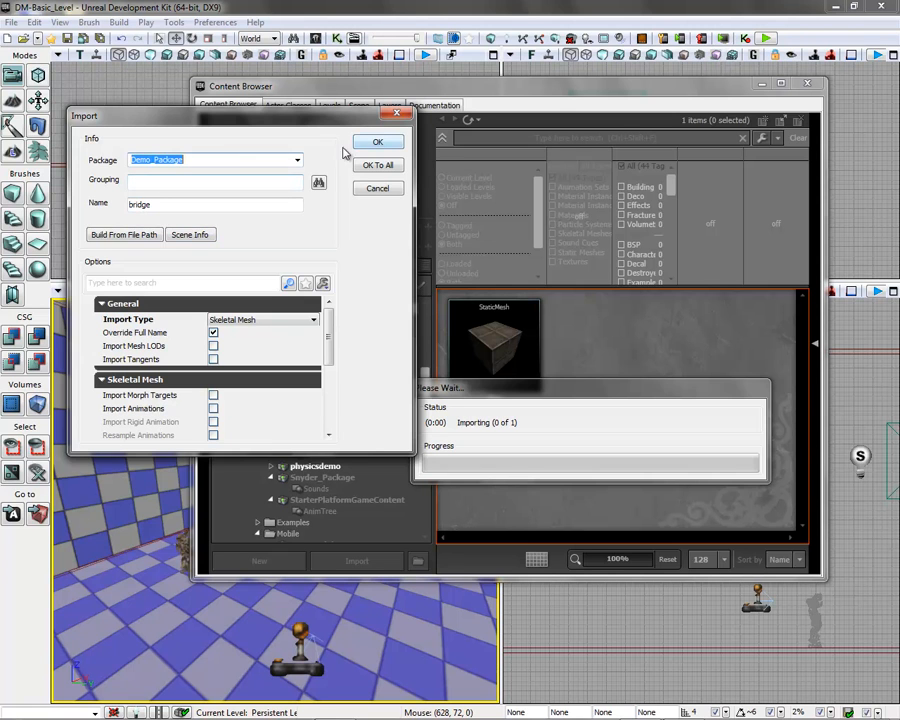
pyautogui.click(375, 145)
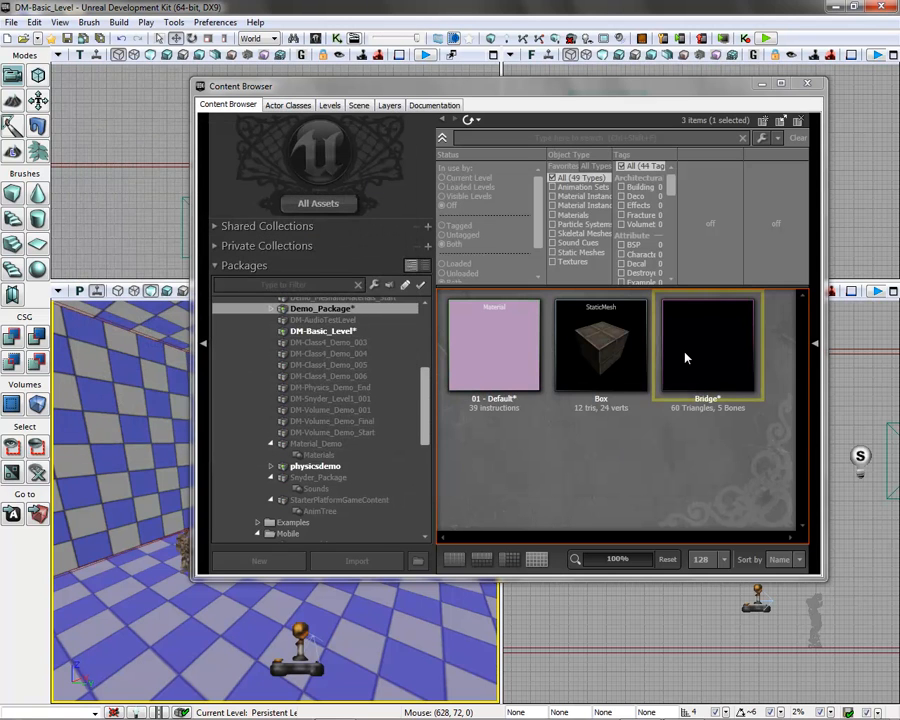
pyautogui.doubleClick(695, 358)
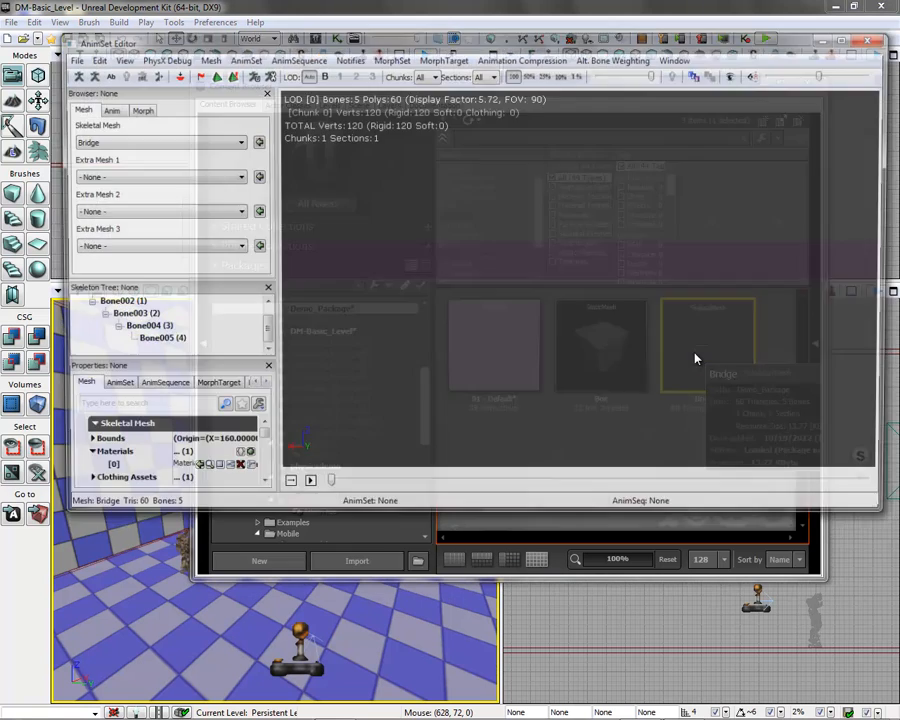
pyautogui.moveTo(470, 310); pyautogui.dragTo(888, 296)
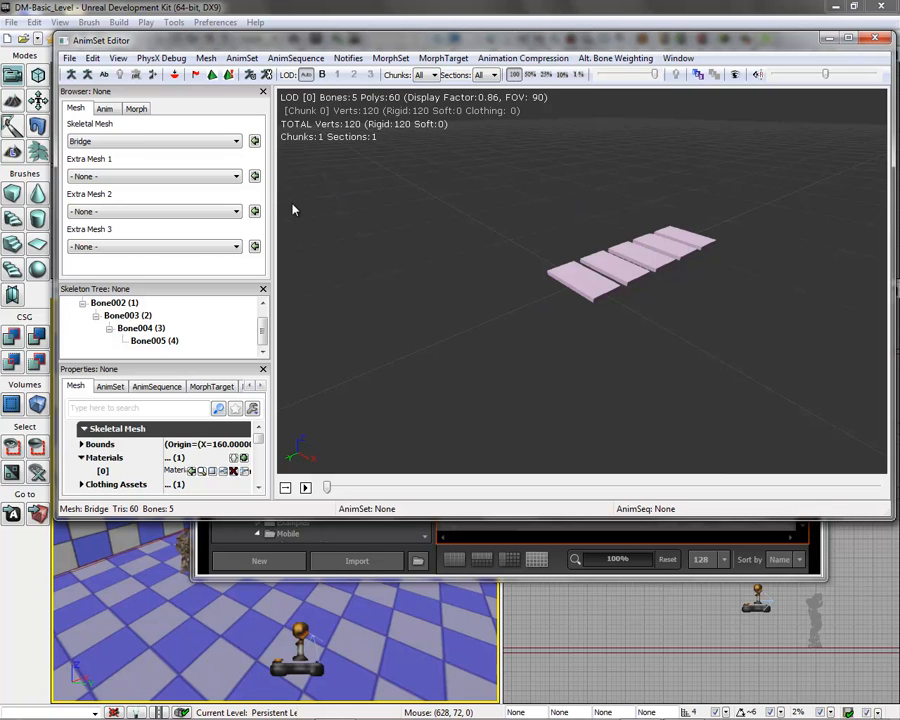
# - Preview the SK_CH_Corrupt_Arms_MaleA_1P skeletal mesh in the AnimSet Editor, and switch the preview to SK_CH_IronGuard_MaleA
pyautogui.click(145, 143)
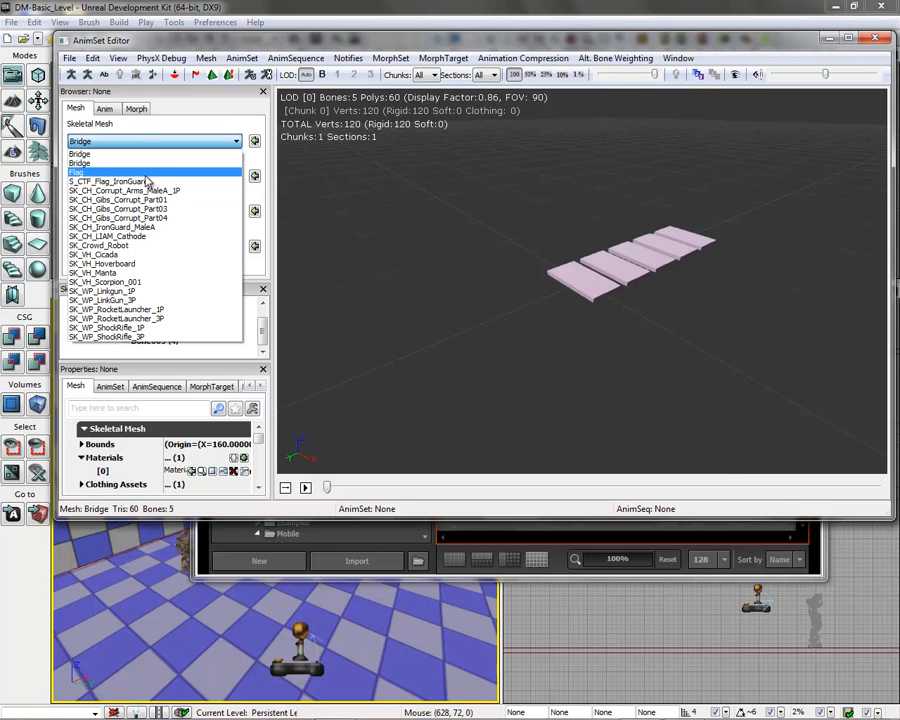
pyautogui.click(146, 190)
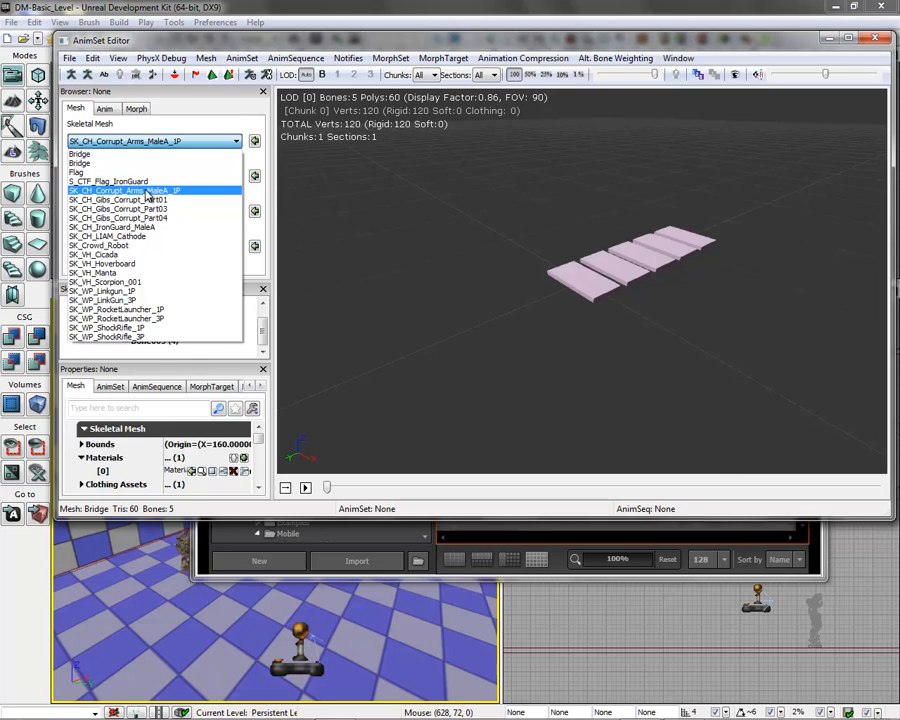
pyautogui.click(141, 143)
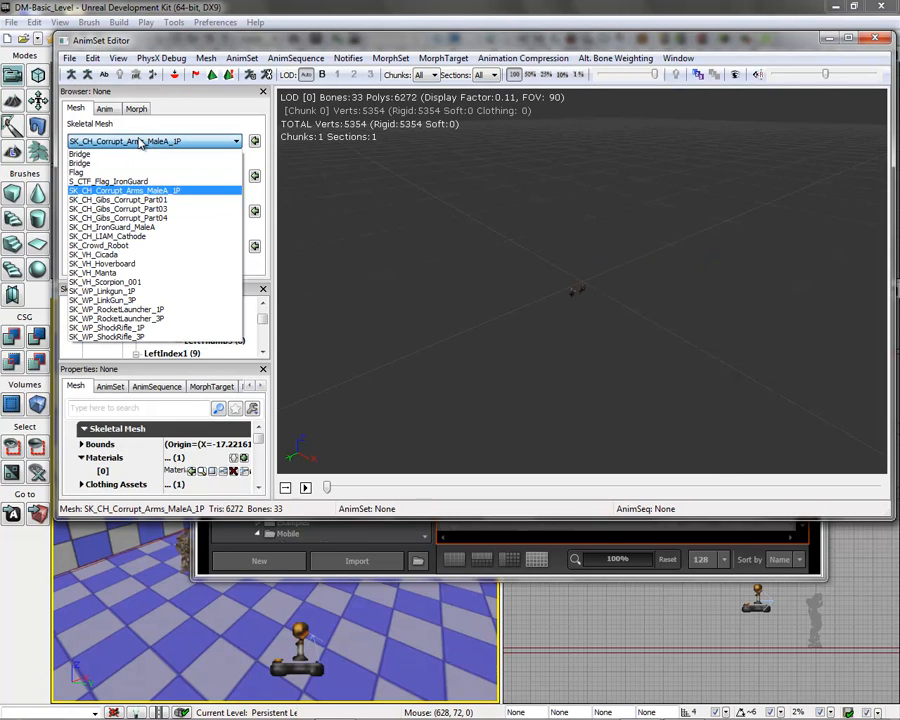
pyautogui.click(140, 228)
pyautogui.moveTo(543, 276); pyautogui.dragTo(521, 90, button='right')
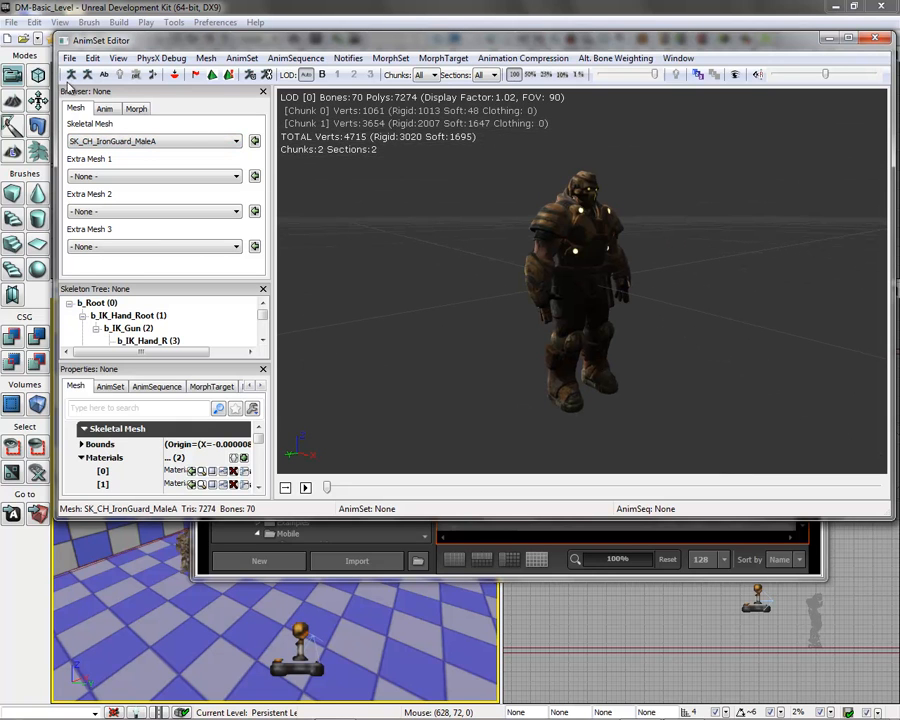
# - Load the K_AnimHuman_BaseMale AnimSet on the IronGuard character and play its crouch_lt_rif animation sequence
pyautogui.click(105, 112)
pyautogui.click(100, 143)
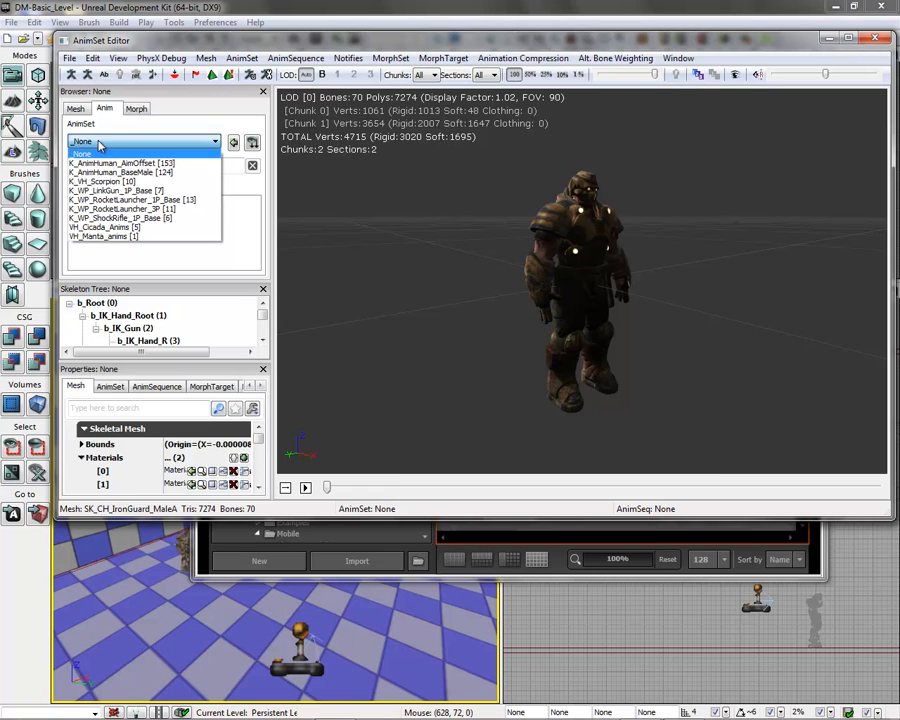
pyautogui.click(100, 172)
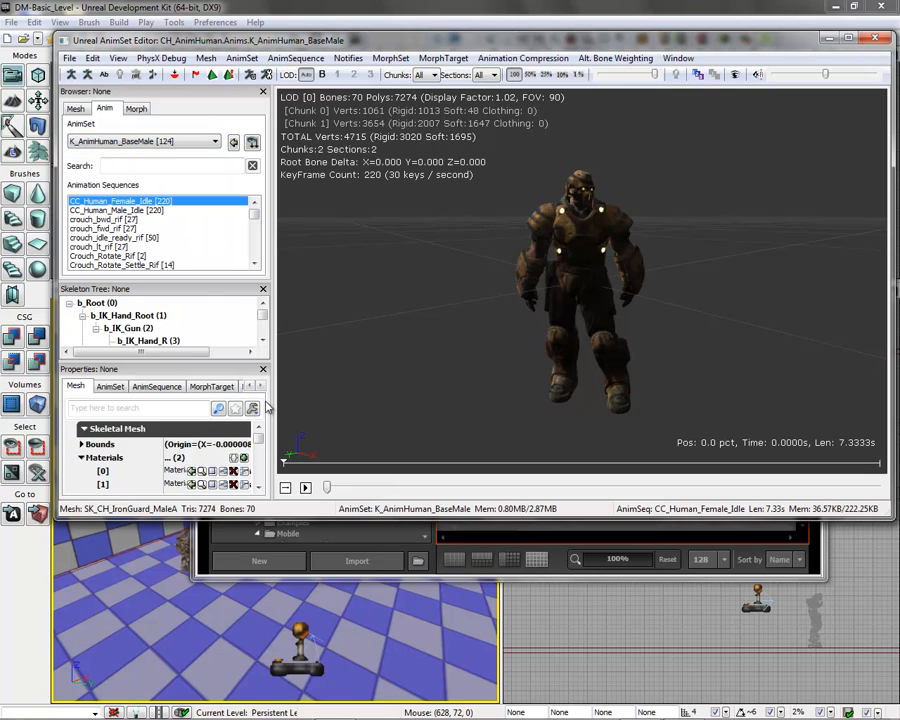
pyautogui.click(110, 246)
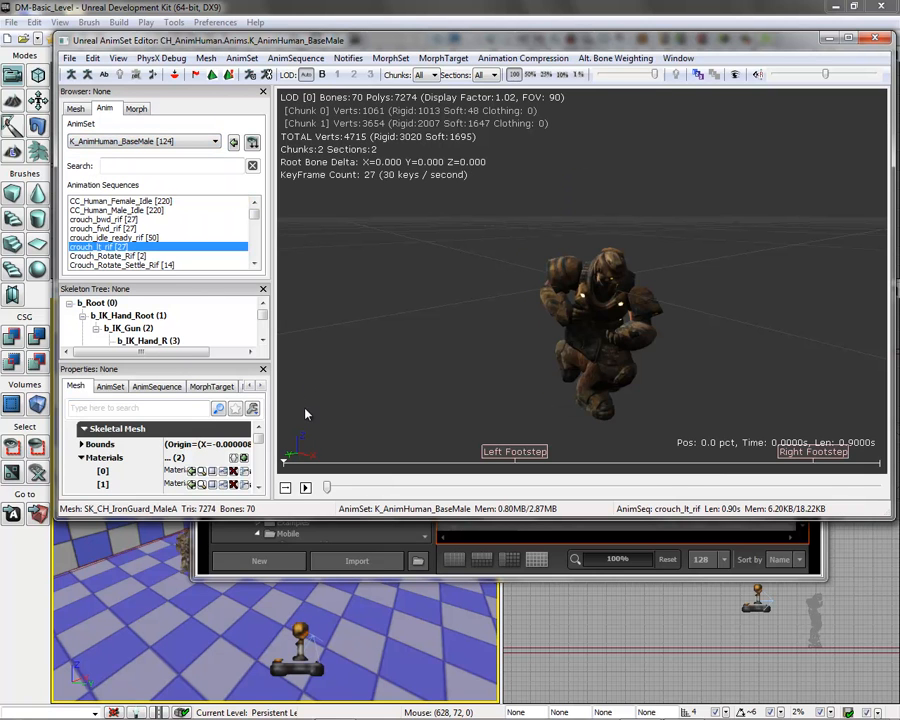
pyautogui.click(307, 487)
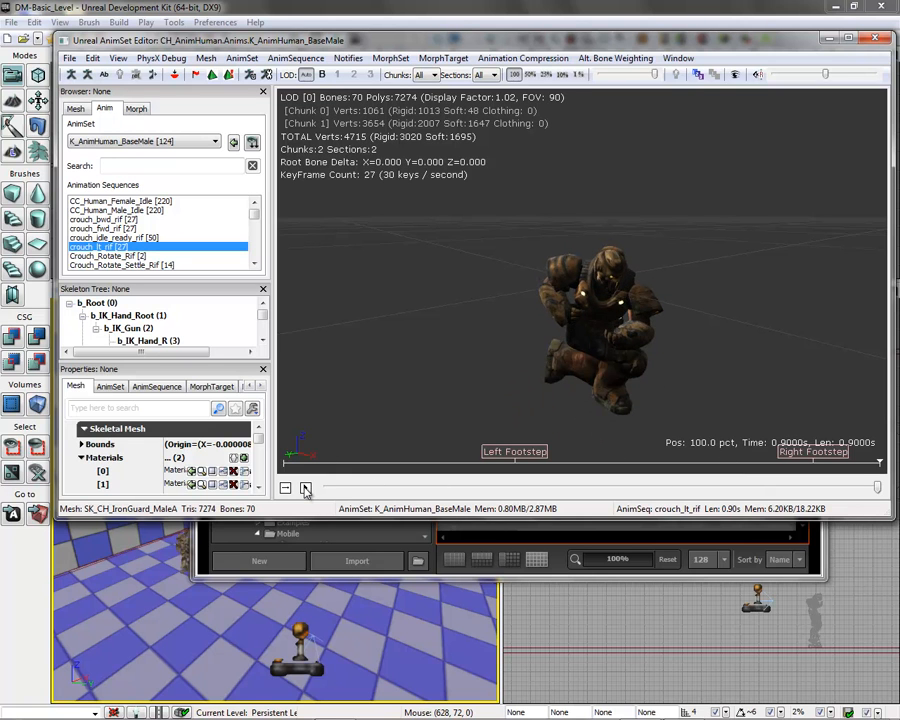
# - Clear the AnimSet selection and switch the previewed skeletal mesh to Bridge in the AnimSet Editor
pyautogui.click(127, 141)
pyautogui.click(126, 154)
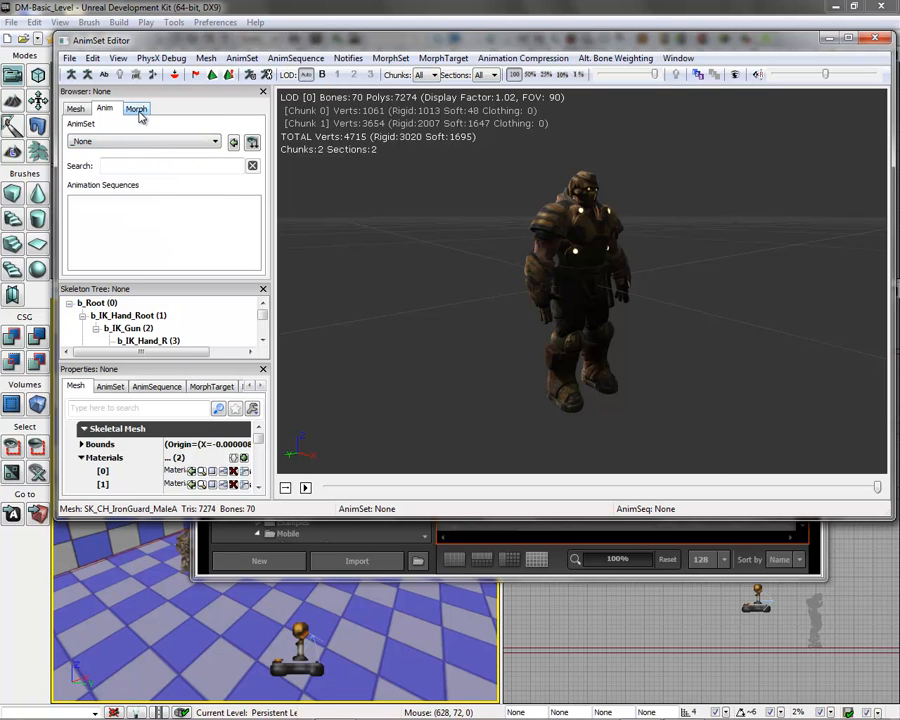
pyautogui.click(79, 111)
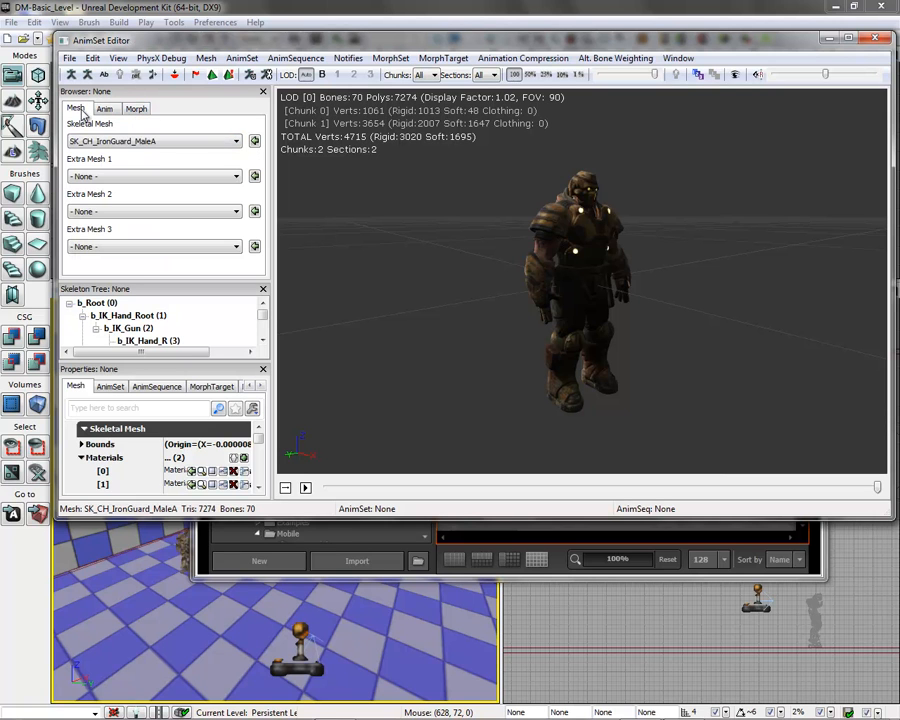
pyautogui.click(97, 146)
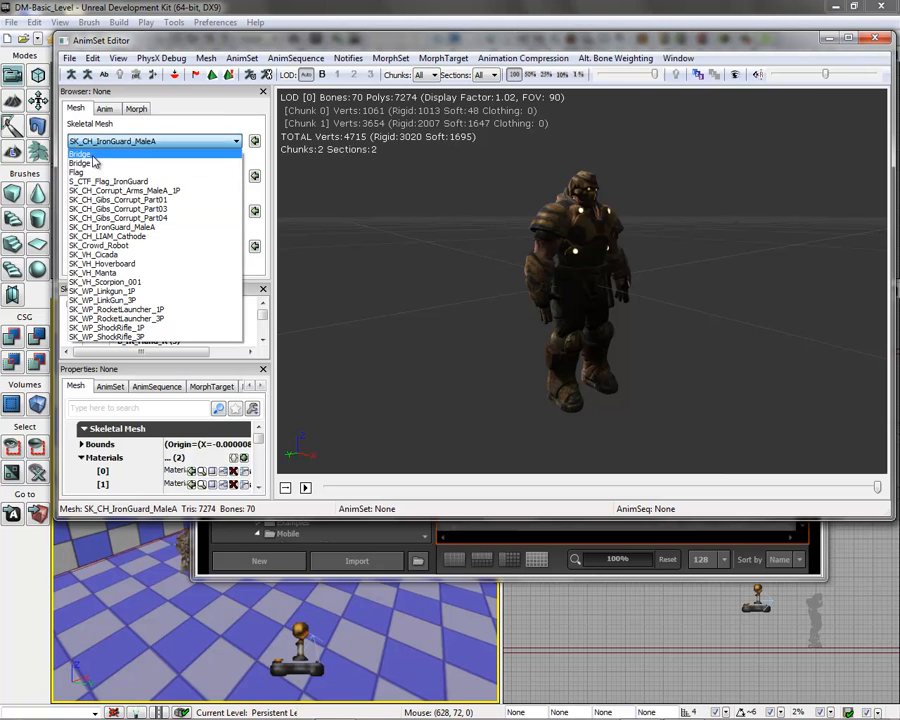
pyautogui.click(95, 154)
pyautogui.moveTo(630, 361); pyautogui.dragTo(741, 407)
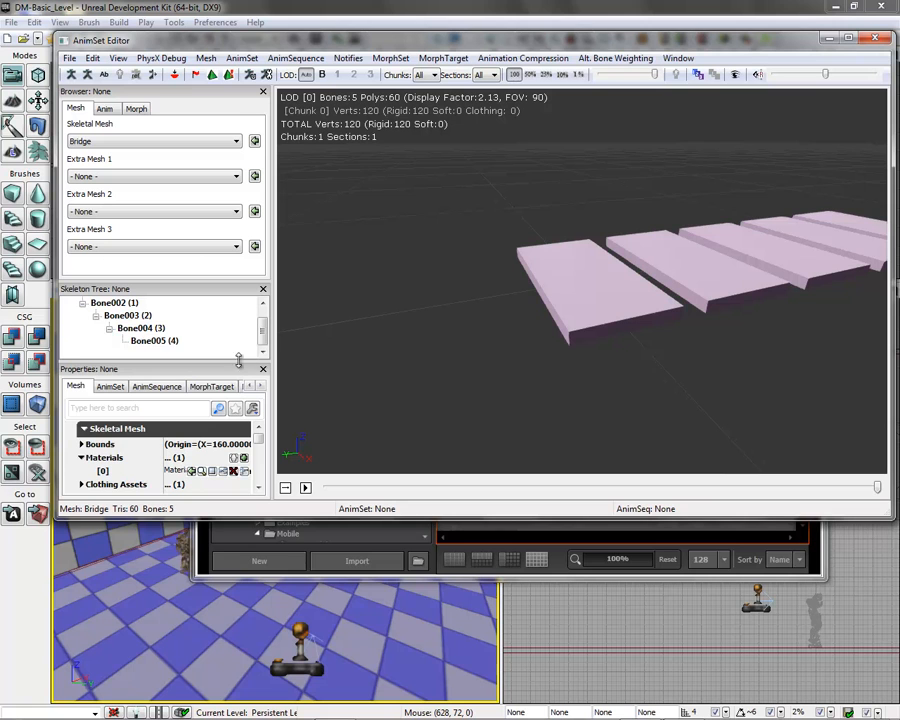
# - Show only materials from the UT3 Environments packages in the Content Browser and select M_LT_Floors_BSP_Organic15b
pyautogui.moveTo(217, 358); pyautogui.dragTo(215, 311)
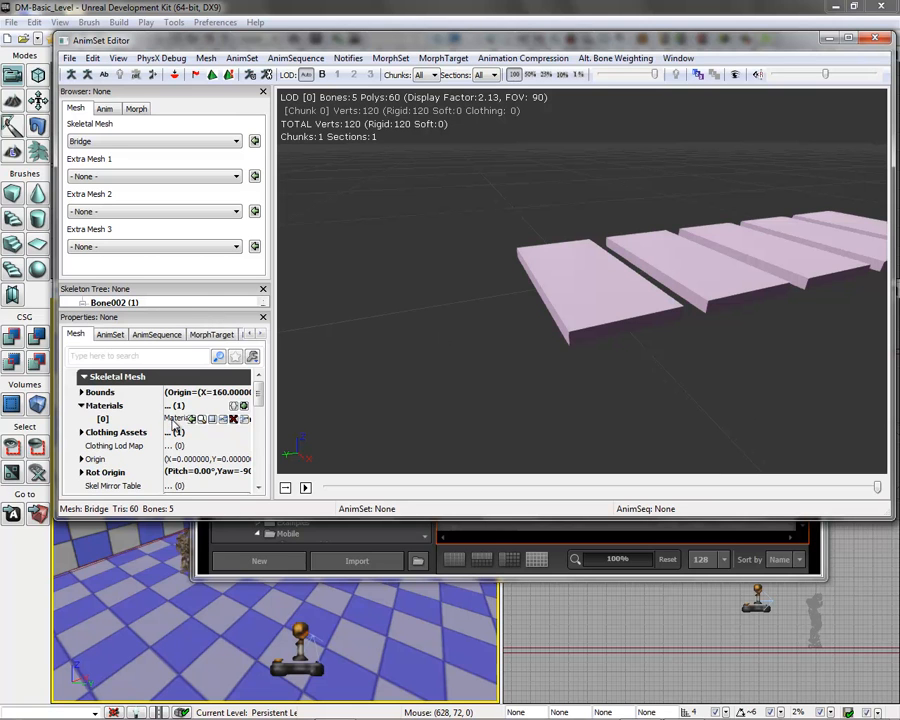
pyautogui.click(510, 535)
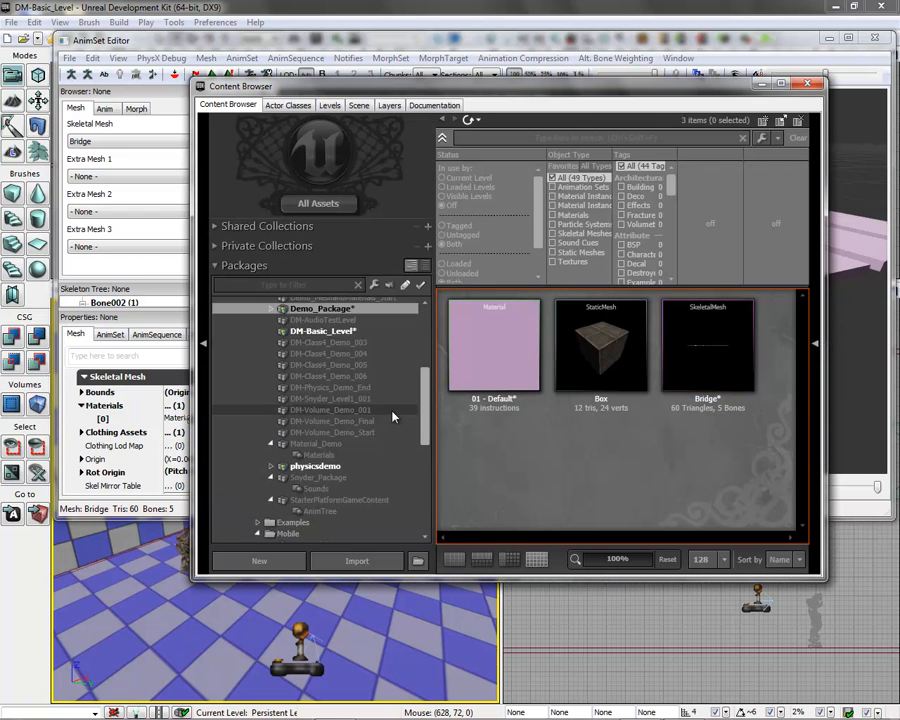
pyautogui.moveTo(421, 408); pyautogui.dragTo(423, 495)
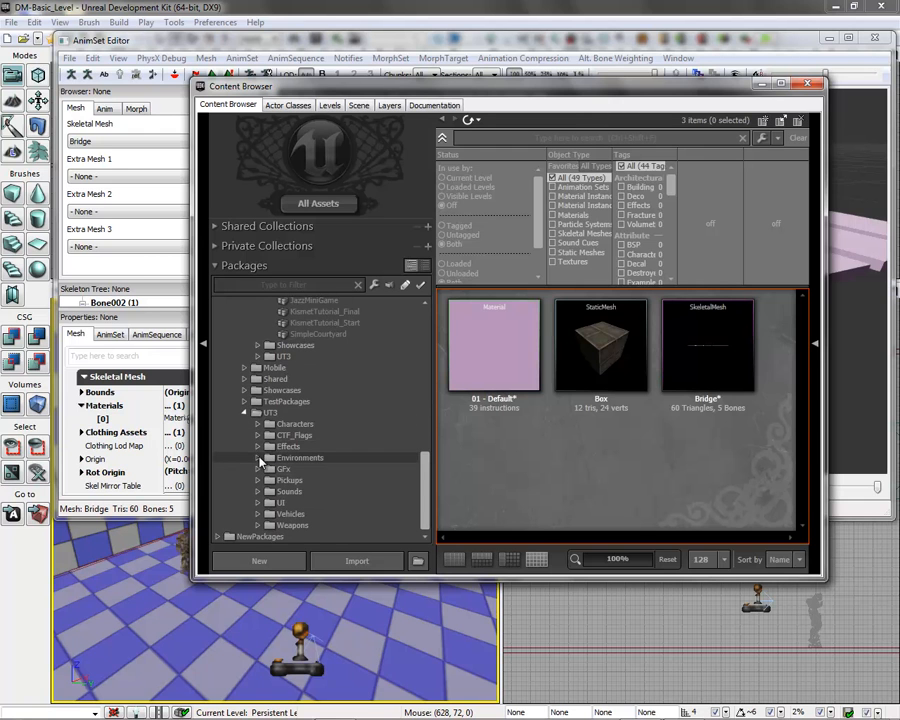
pyautogui.click(263, 458)
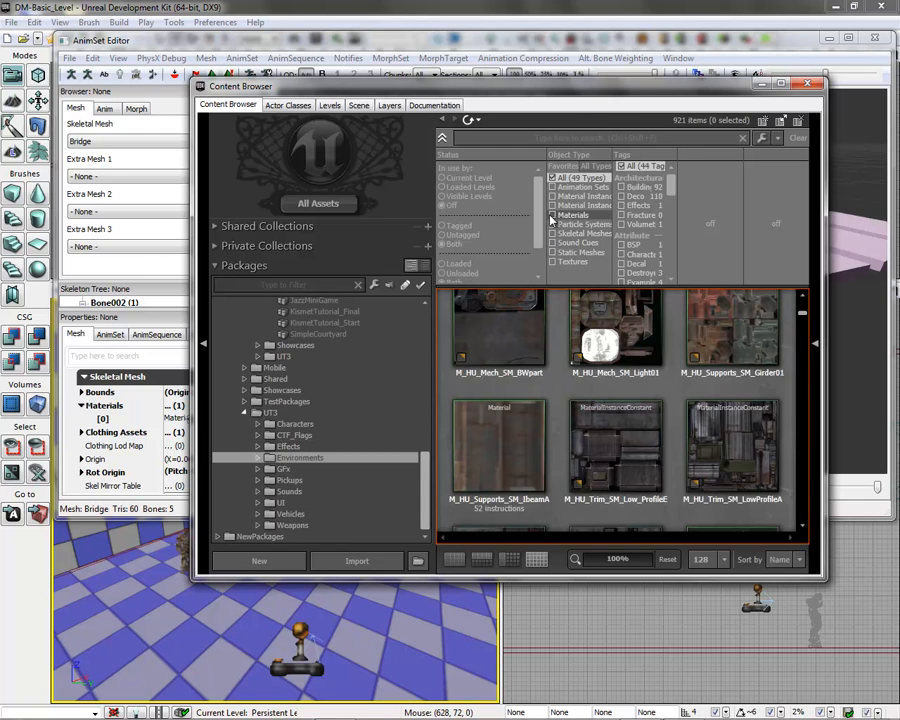
pyautogui.click(551, 216)
pyautogui.moveTo(801, 313); pyautogui.dragTo(795, 370)
pyautogui.click(747, 409)
# - Assign the selected floor material to the Bridge mesh's material slot [0] and close the AnimSet Editor
pyautogui.click(163, 48)
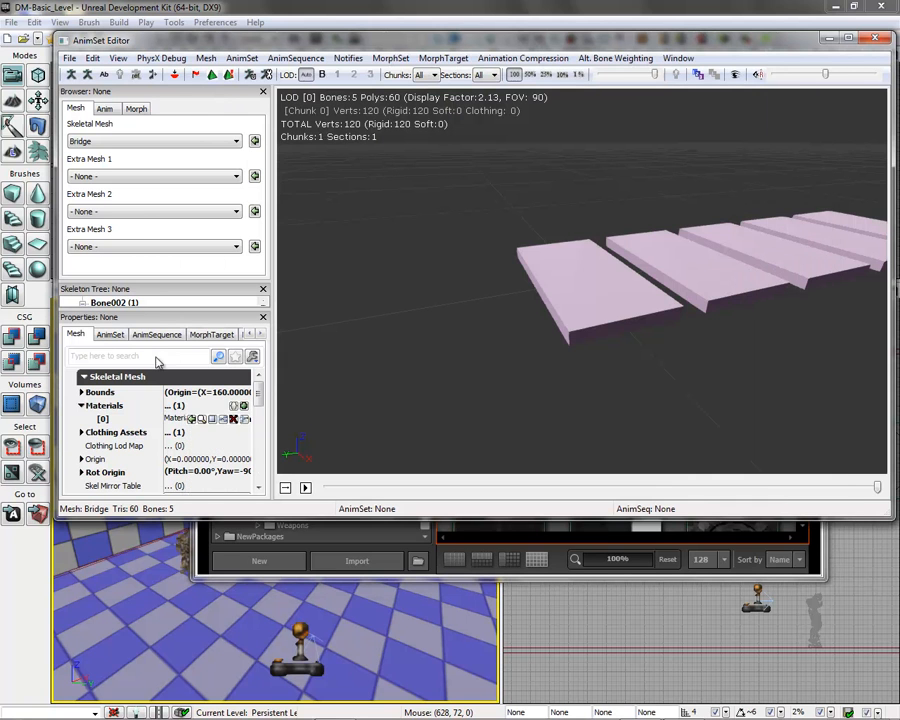
pyautogui.click(191, 420)
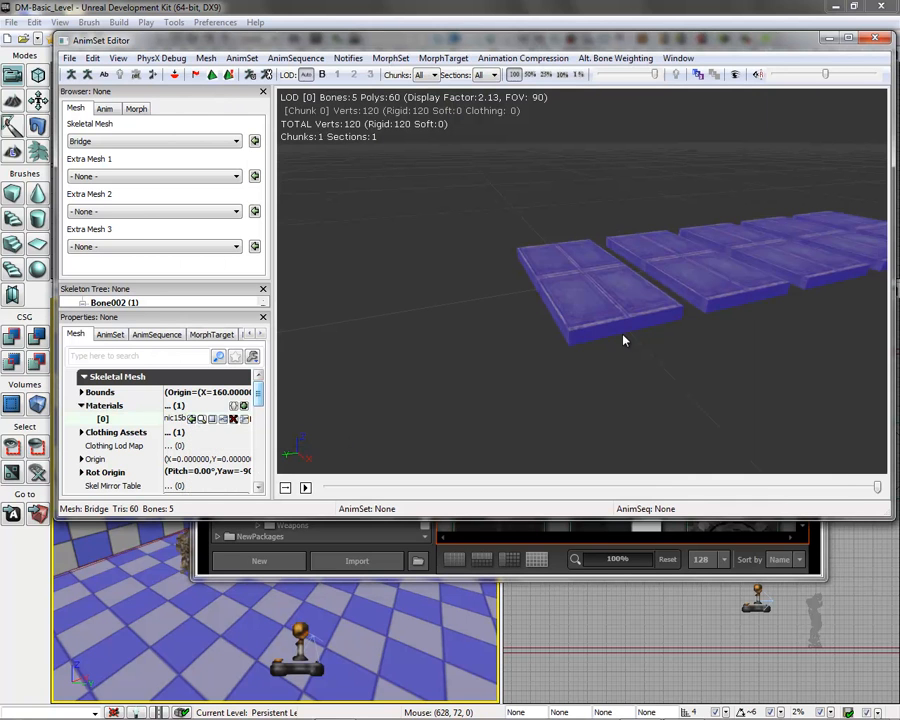
pyautogui.moveTo(648, 355); pyautogui.dragTo(667, 388)
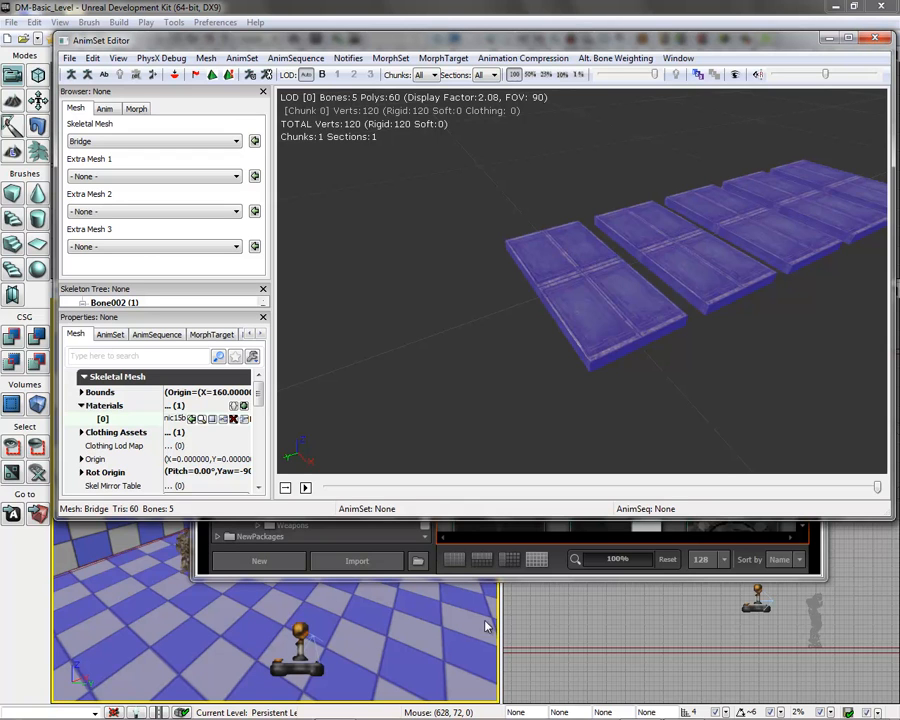
pyautogui.click(873, 42)
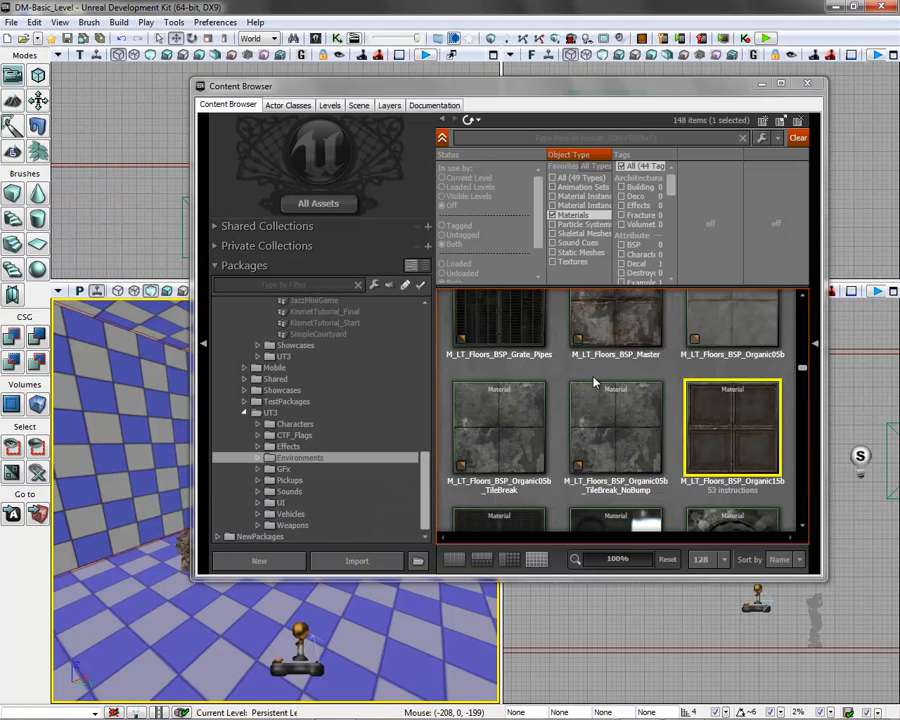
# - Display all object types in Demo_Package again and save the package
pyautogui.click(553, 177)
pyautogui.moveTo(428, 492); pyautogui.dragTo(422, 358)
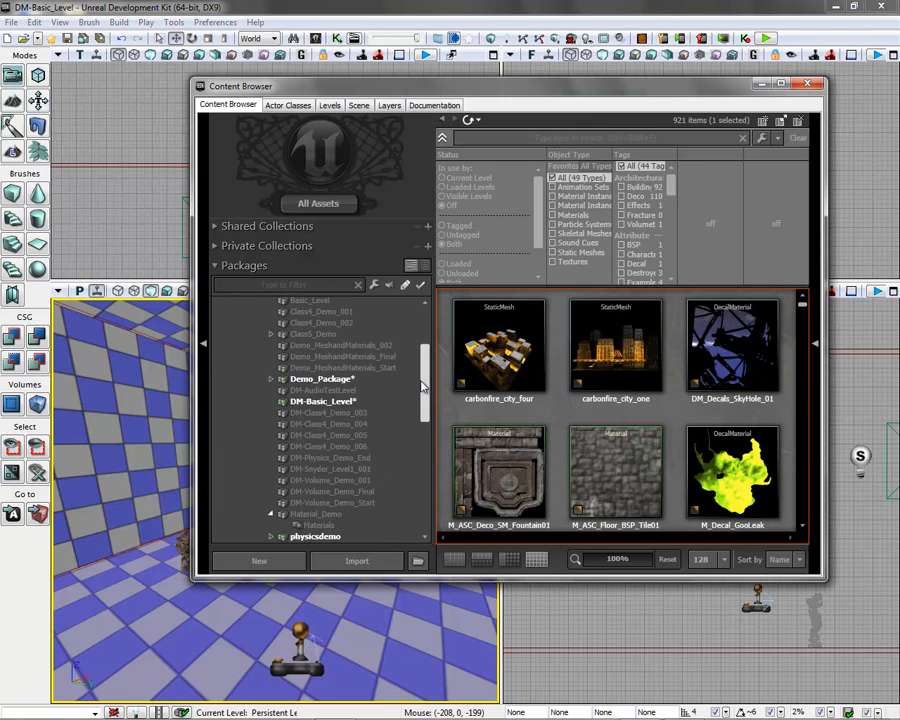
pyautogui.click(318, 380)
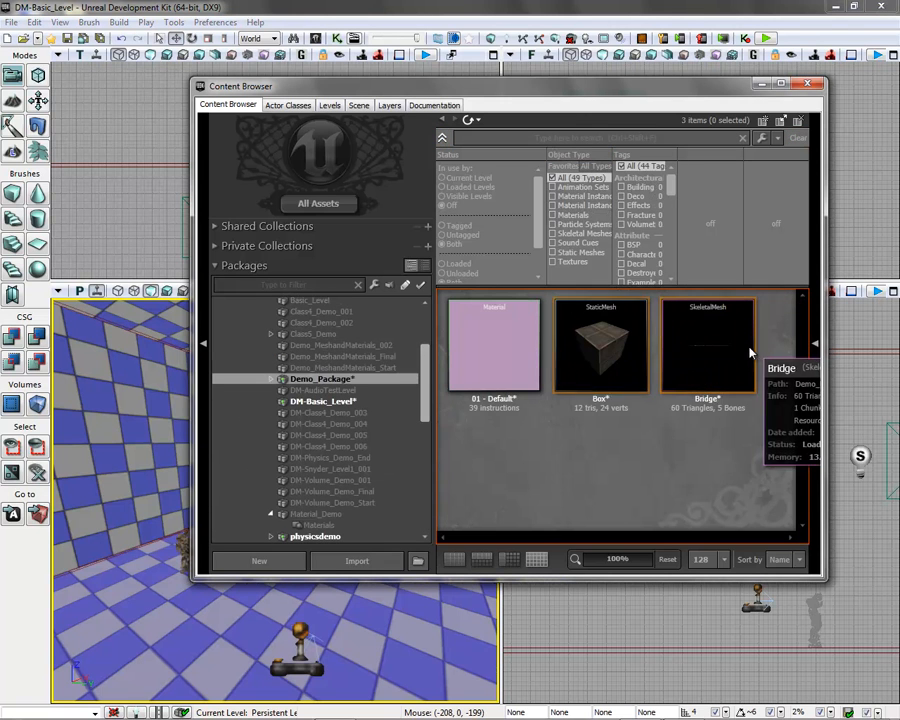
pyautogui.rightClick(717, 361)
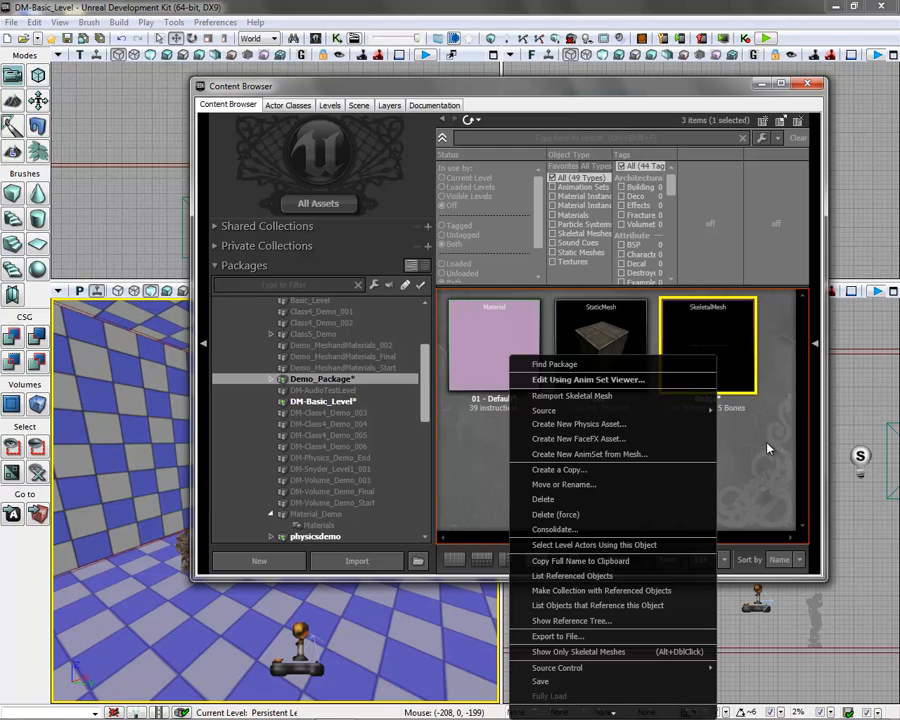
pyautogui.press('Escape')
pyautogui.click(496, 398)
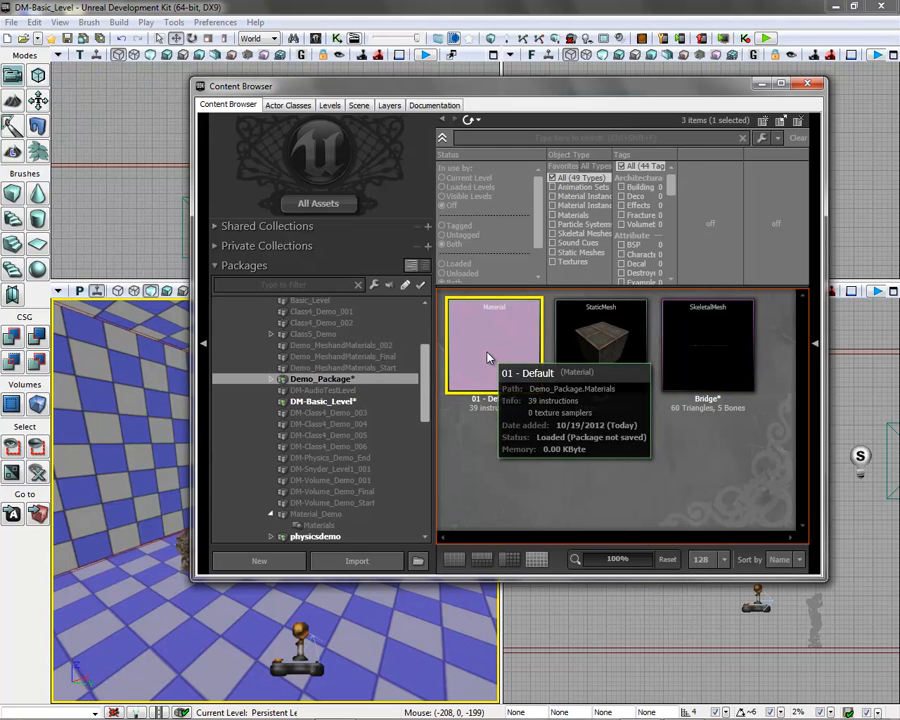
pyautogui.rightClick(350, 379)
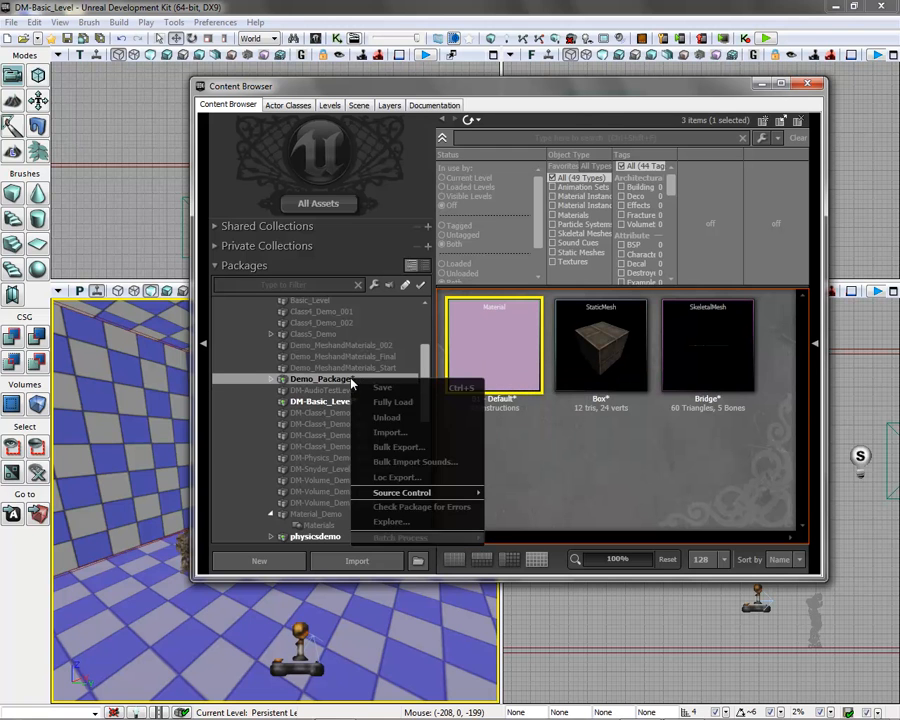
pyautogui.click(428, 388)
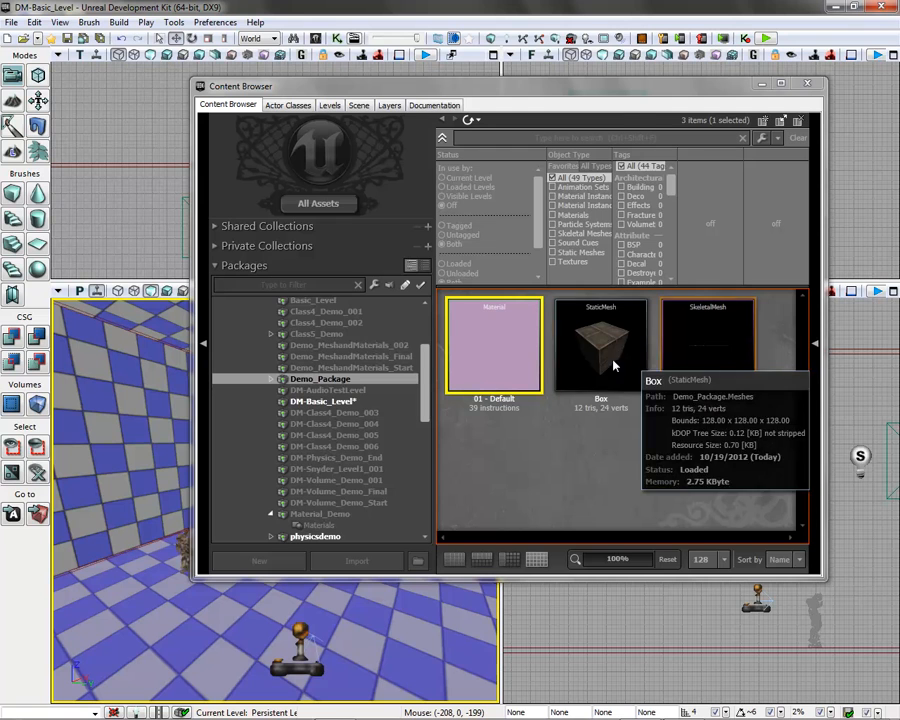
# - Create a physics asset named Bridge_Physics from the Bridge skeletal mesh in Demo_Package, with Box collision geometry, and open it in PhAT
pyautogui.click(688, 360)
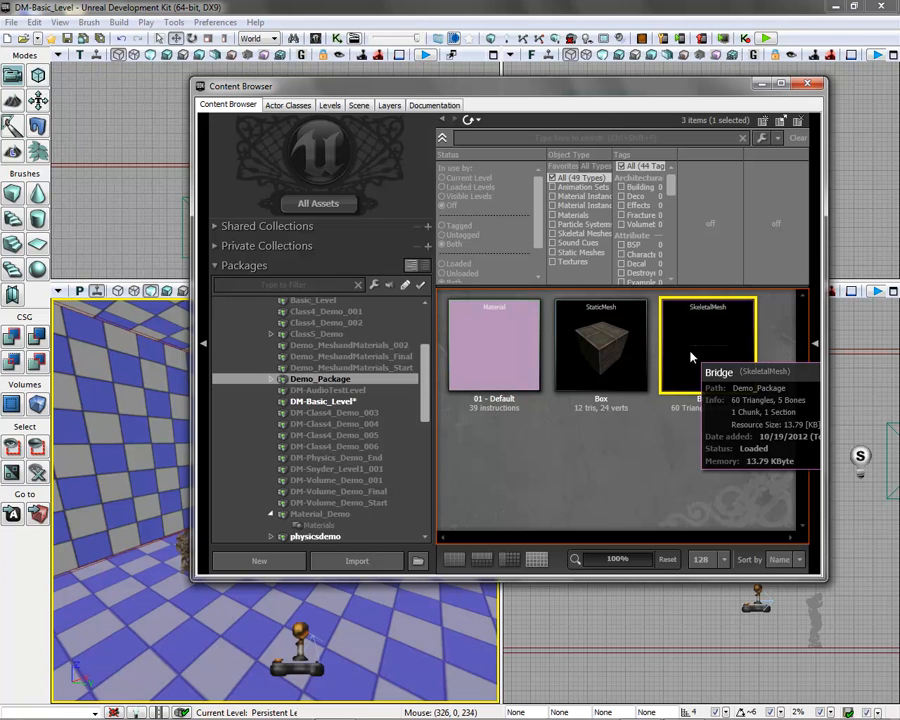
pyautogui.rightClick(690, 356)
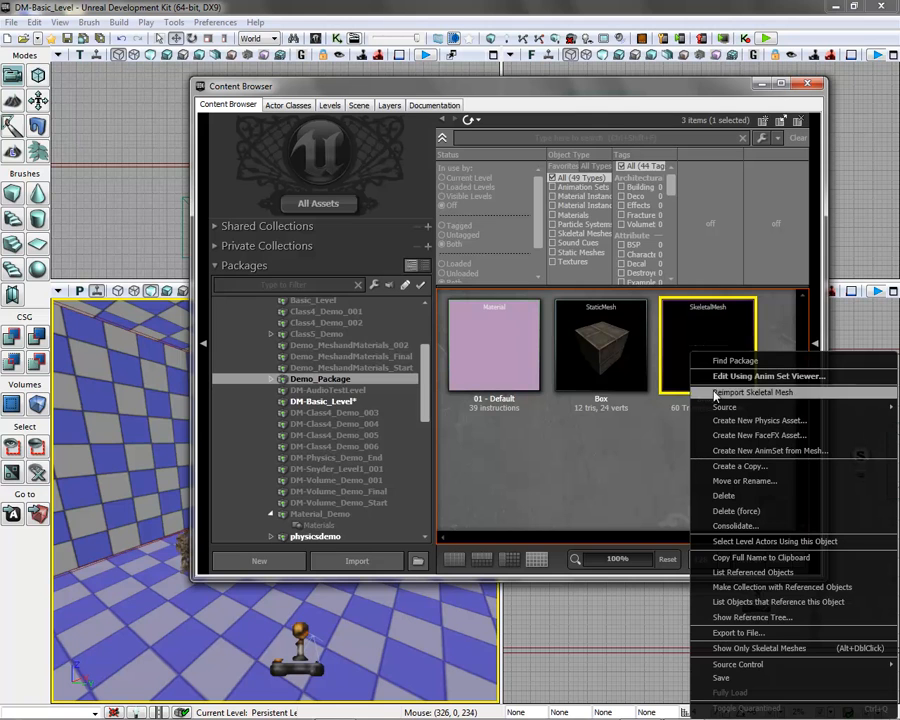
pyautogui.click(726, 421)
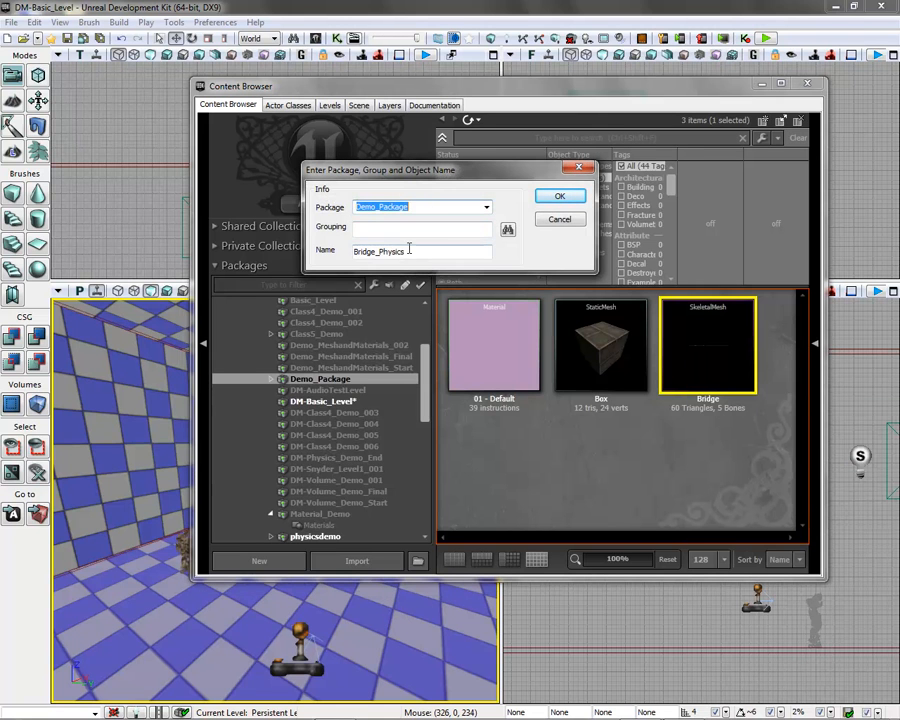
pyautogui.click(566, 197)
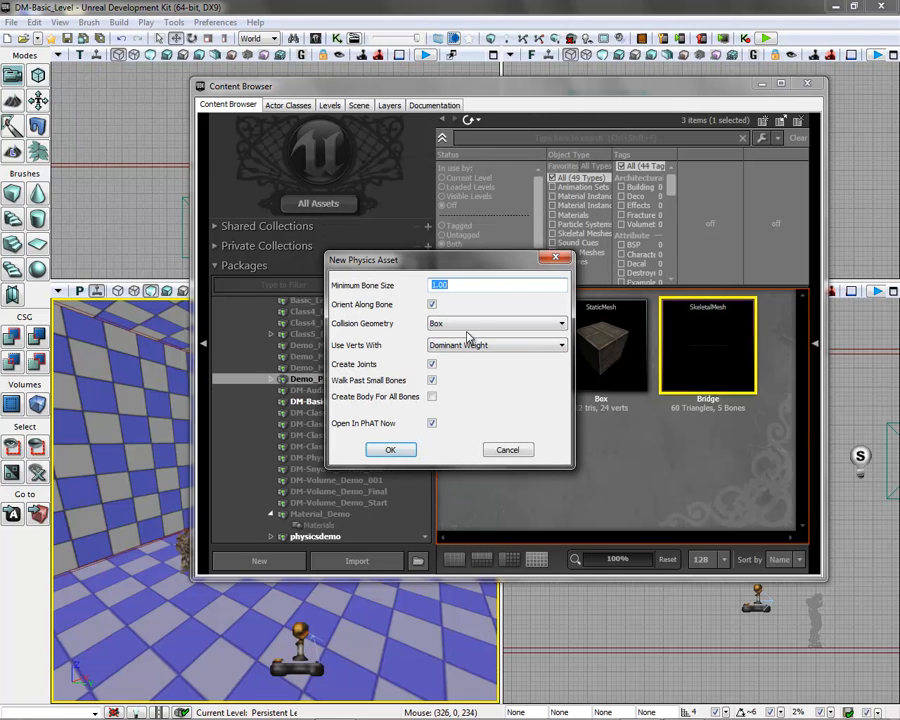
pyautogui.click(390, 451)
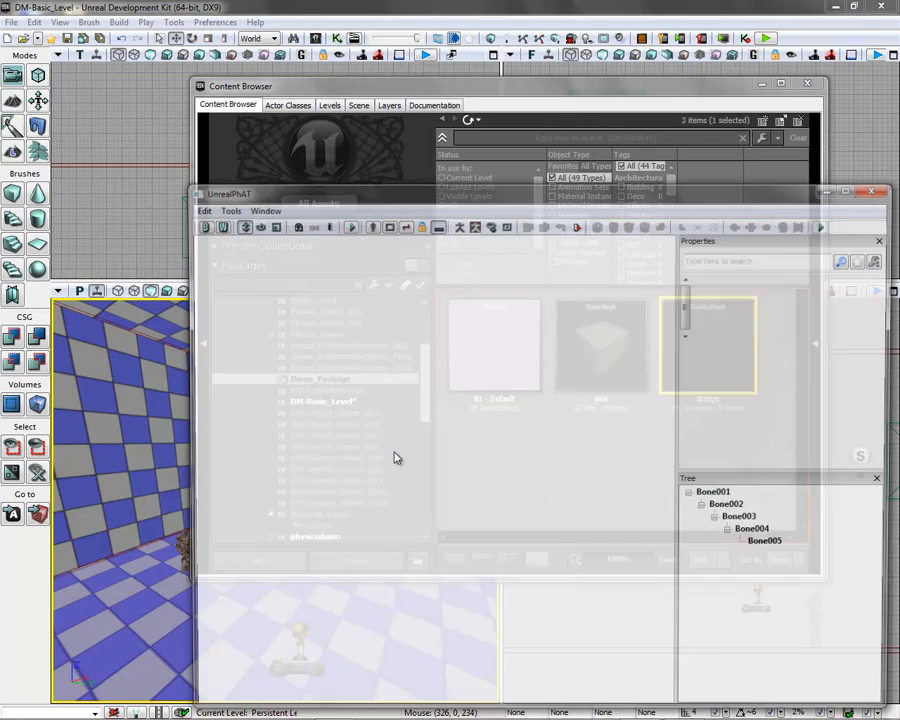
# - Run and stop the physics simulation of the unanchored bridge planks twice in PhAT
pyautogui.moveTo(343, 610); pyautogui.dragTo(643, 561)
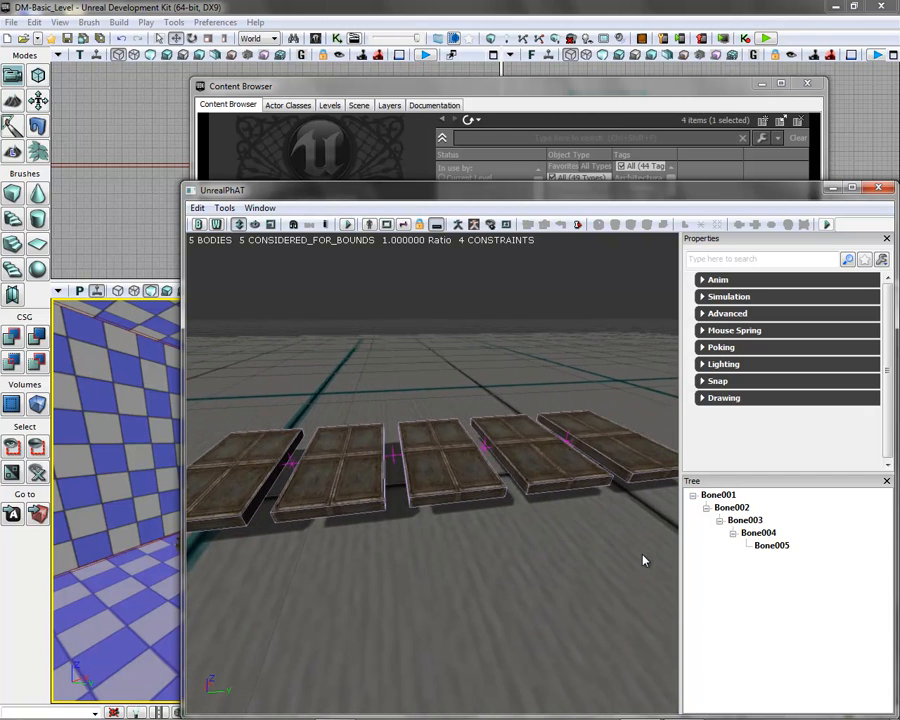
pyautogui.moveTo(395, 573)
pyautogui.mouseDown()
pyautogui.moveTo(400, 518)
pyautogui.moveTo(414, 571)
pyautogui.moveTo(404, 576)
pyautogui.moveTo(406, 555)
pyautogui.mouseUp()
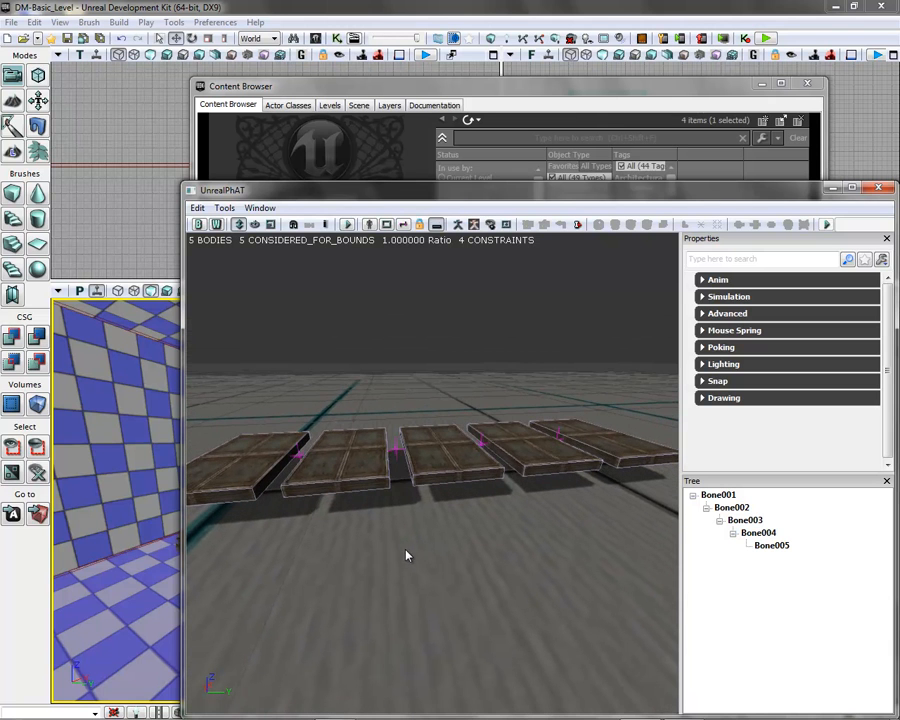
pyautogui.click(348, 225)
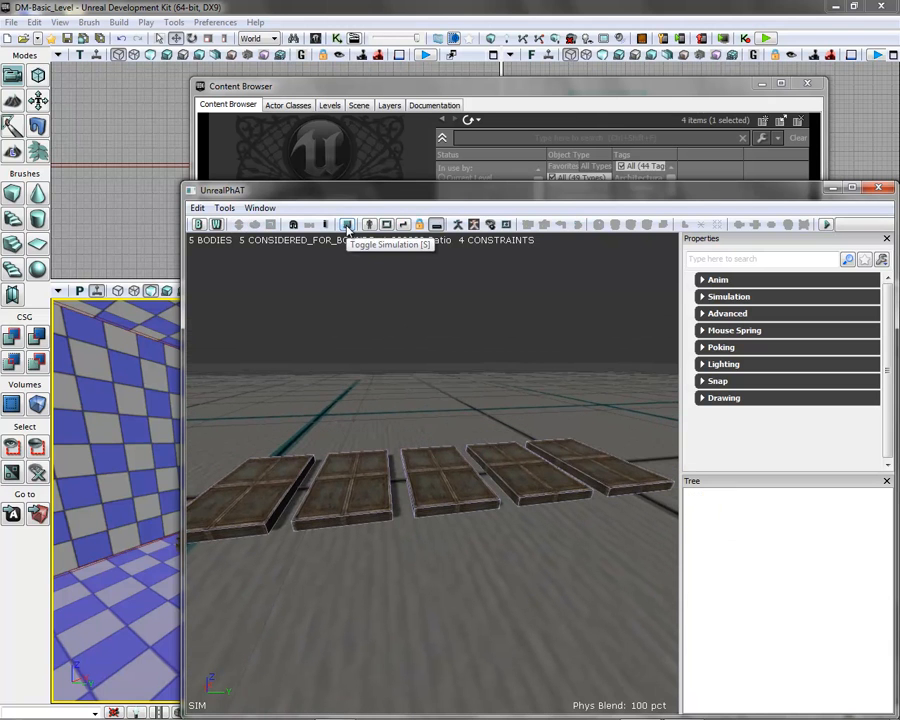
pyautogui.click(348, 225)
pyautogui.click(348, 225)
pyautogui.click(348, 225)
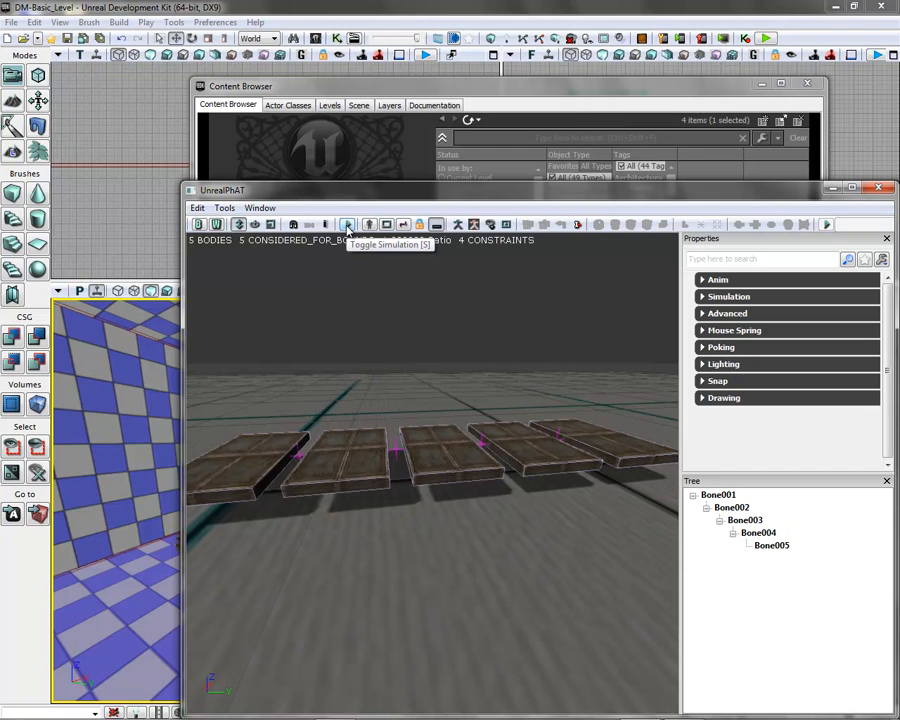
# - Set the bodies of the two end planks, Bone001 and Bone005, to Fixed
pyautogui.click(726, 496)
pyautogui.click(733, 508)
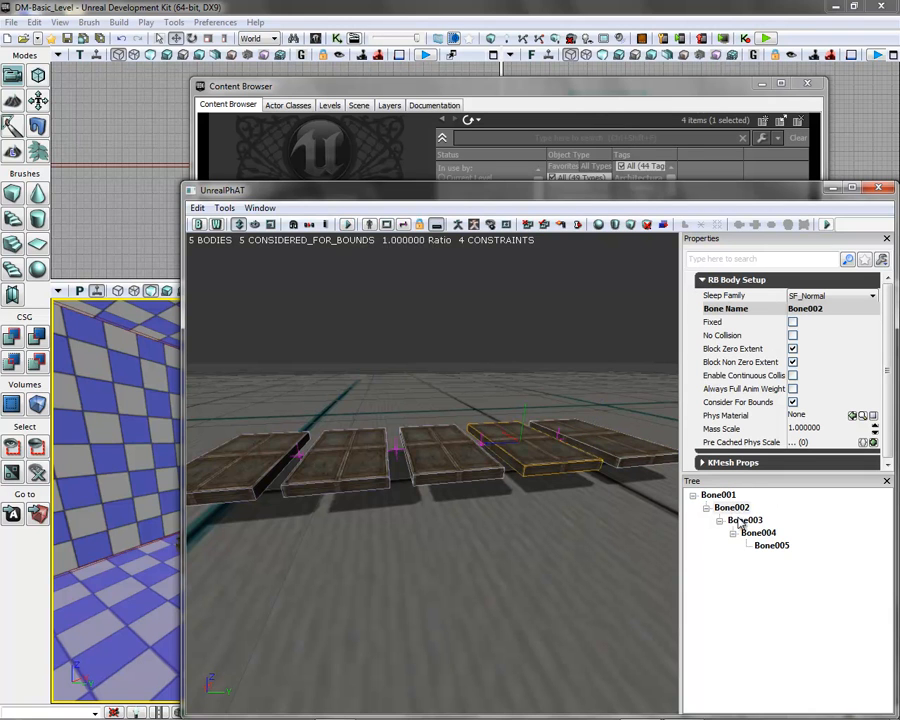
pyautogui.click(745, 521)
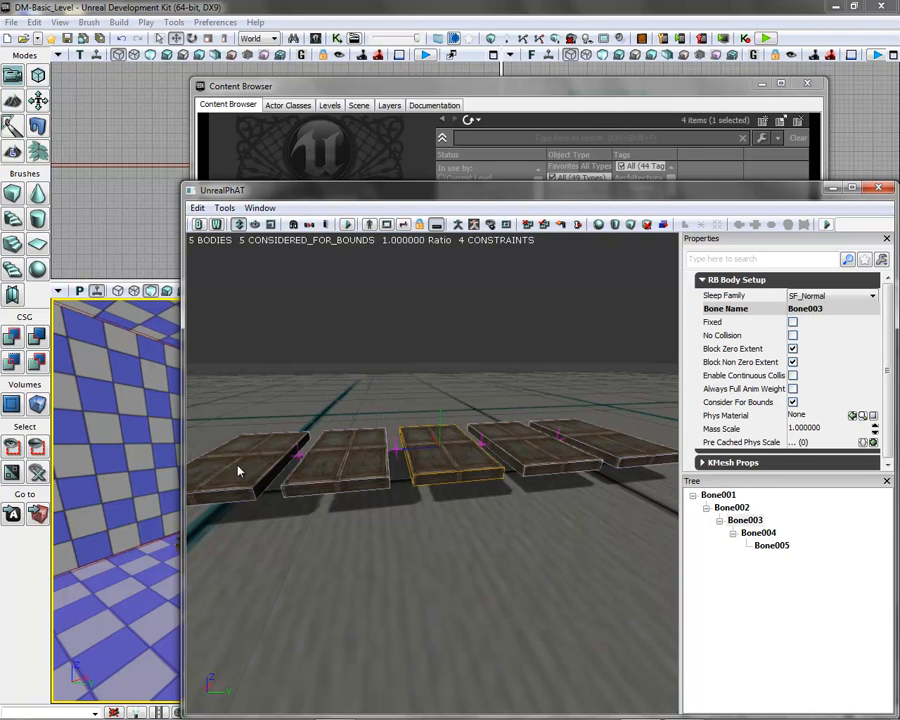
pyautogui.click(724, 496)
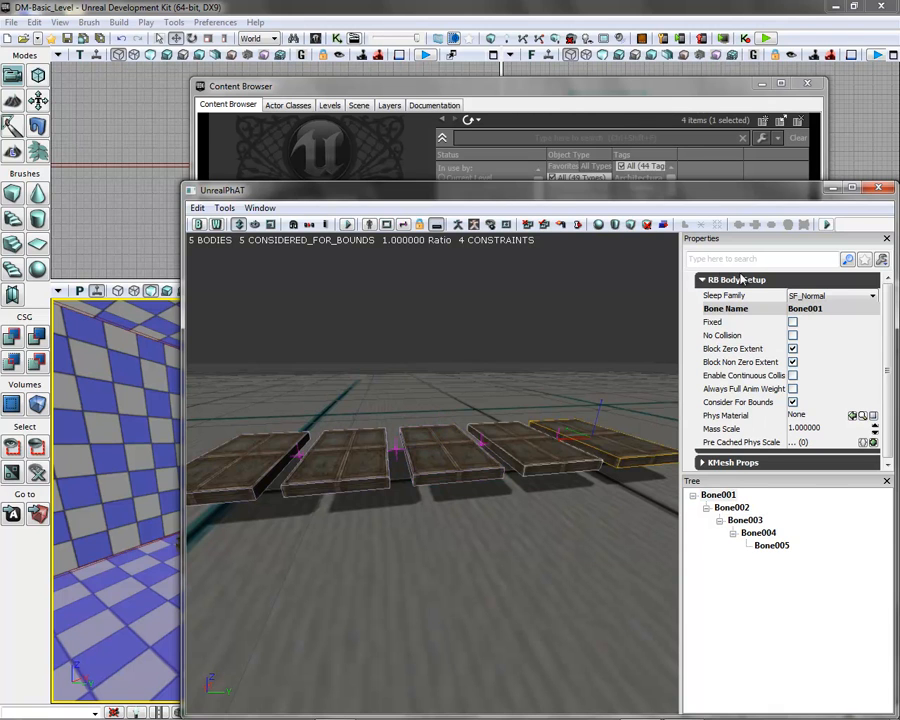
pyautogui.click(793, 323)
pyautogui.click(773, 546)
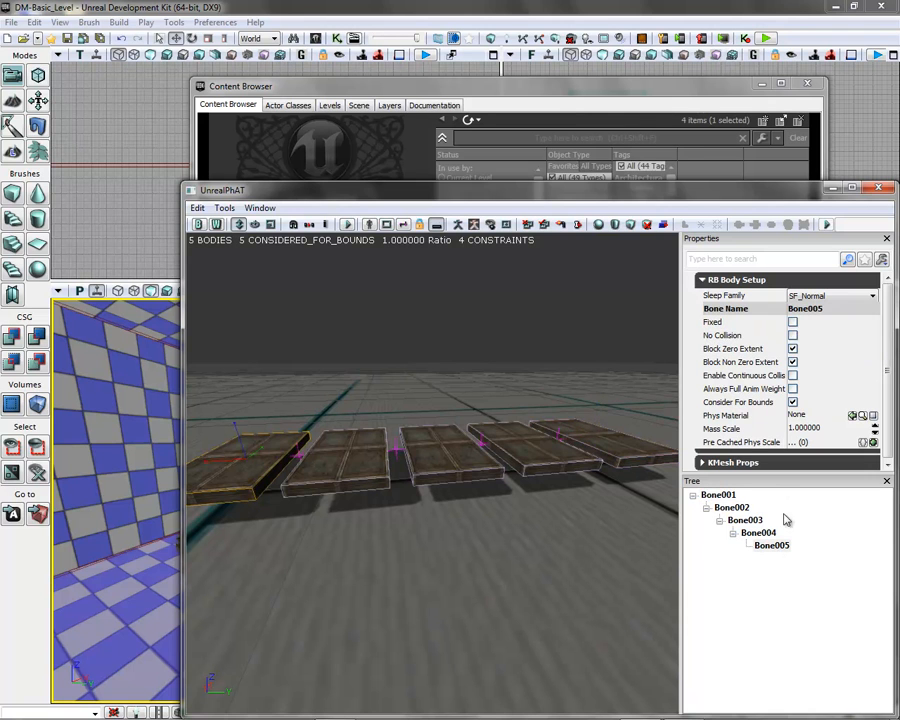
pyautogui.click(793, 322)
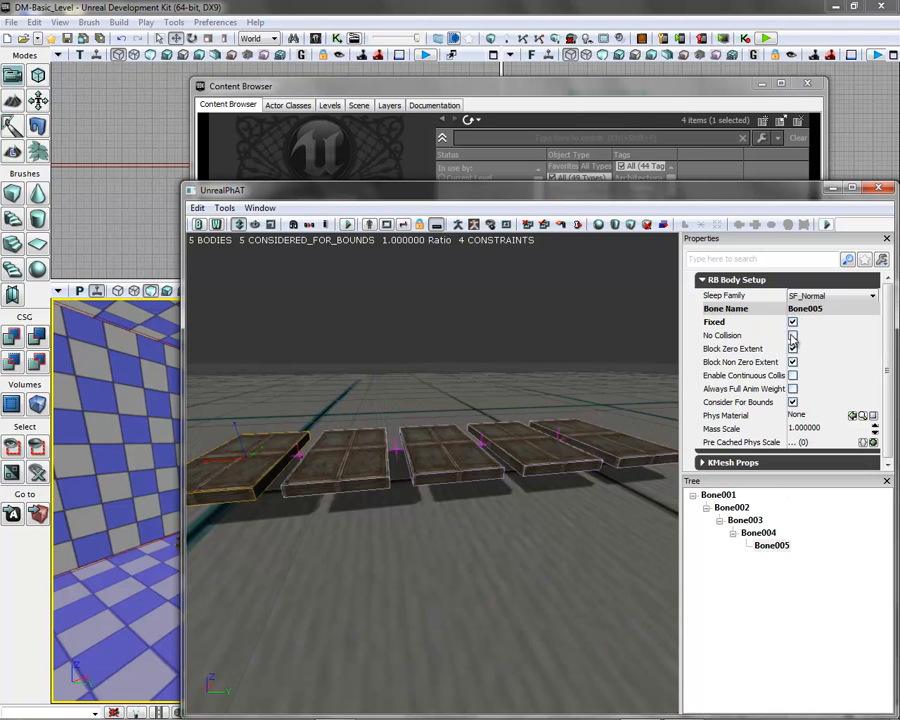
# - Simulate the bridge with both end planks fixed, stop the simulation, and return to the Content Browser
pyautogui.click(349, 227)
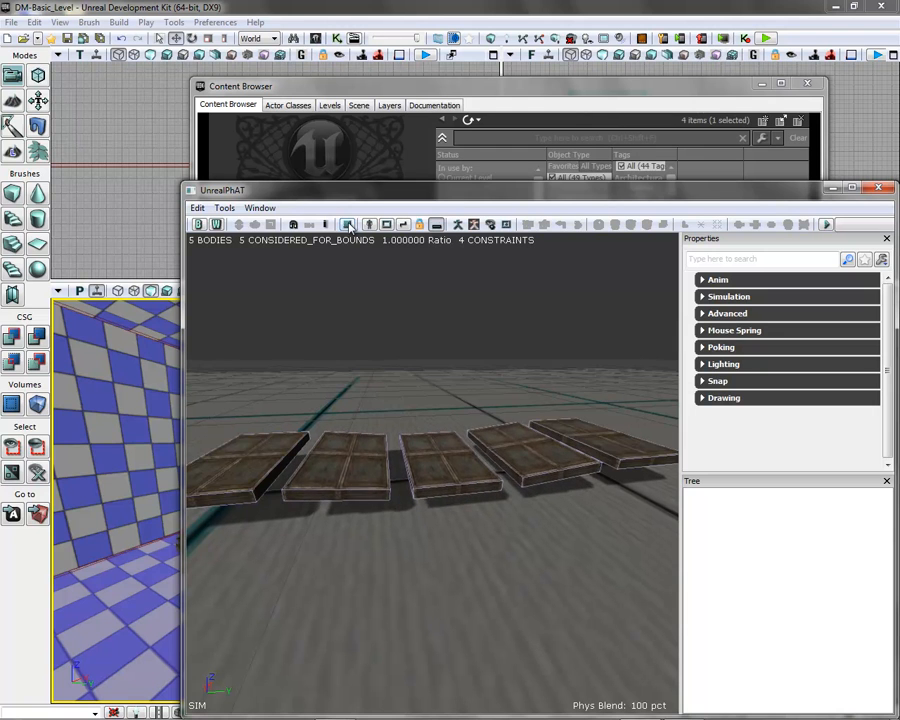
pyautogui.click(437, 224)
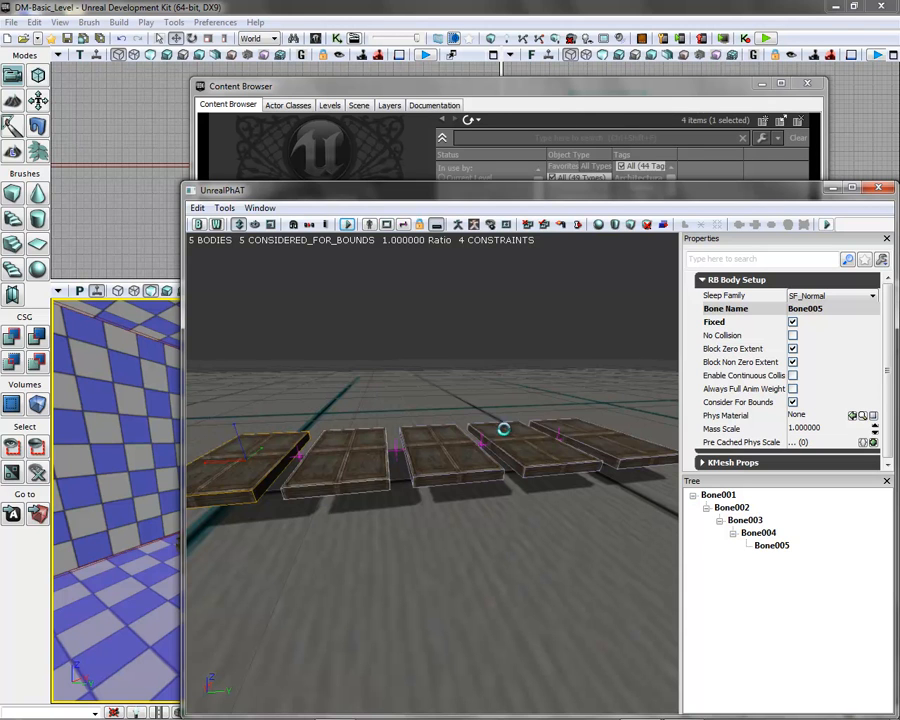
pyautogui.moveTo(507, 200); pyautogui.dragTo(662, 266)
pyautogui.click(508, 92)
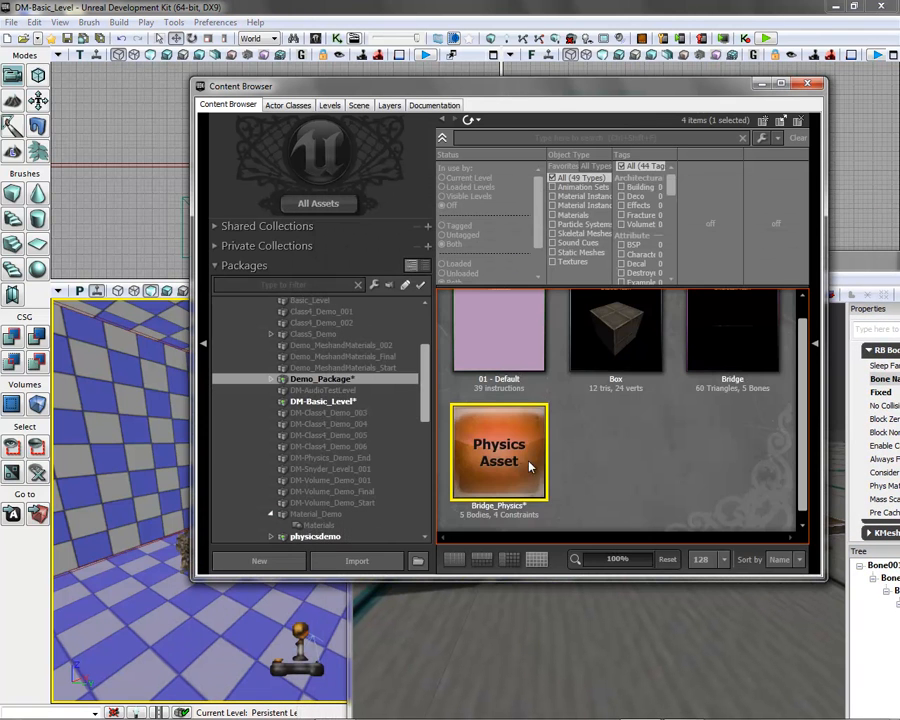
# - Save Demo_Package, place the Bridge_Physics asset in the level, and position the bridge in the checkered room
pyautogui.rightClick(329, 379)
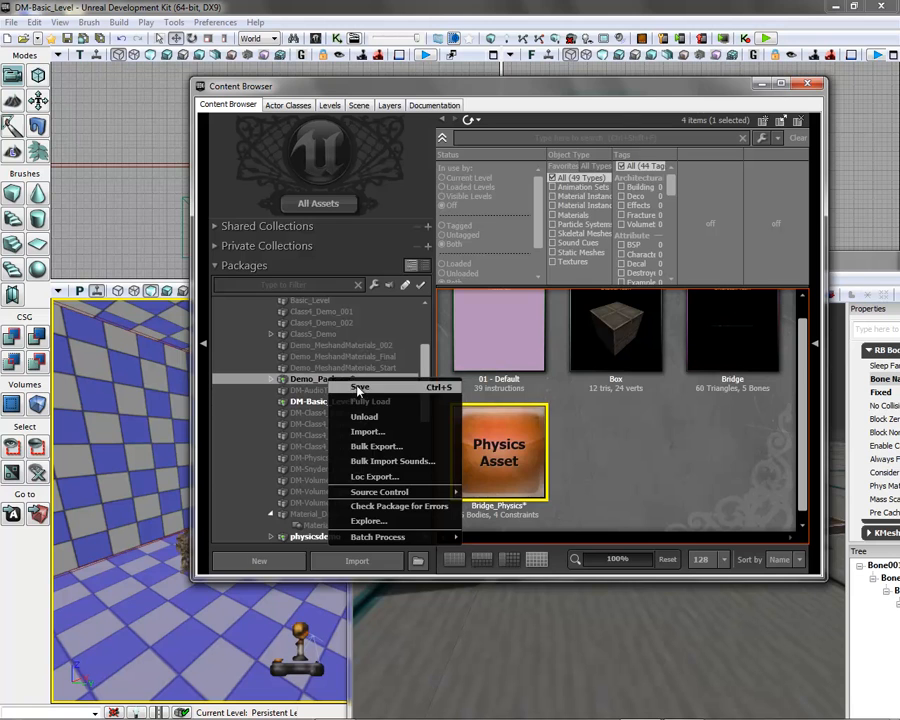
pyautogui.click(359, 389)
pyautogui.moveTo(475, 455); pyautogui.dragTo(160, 600)
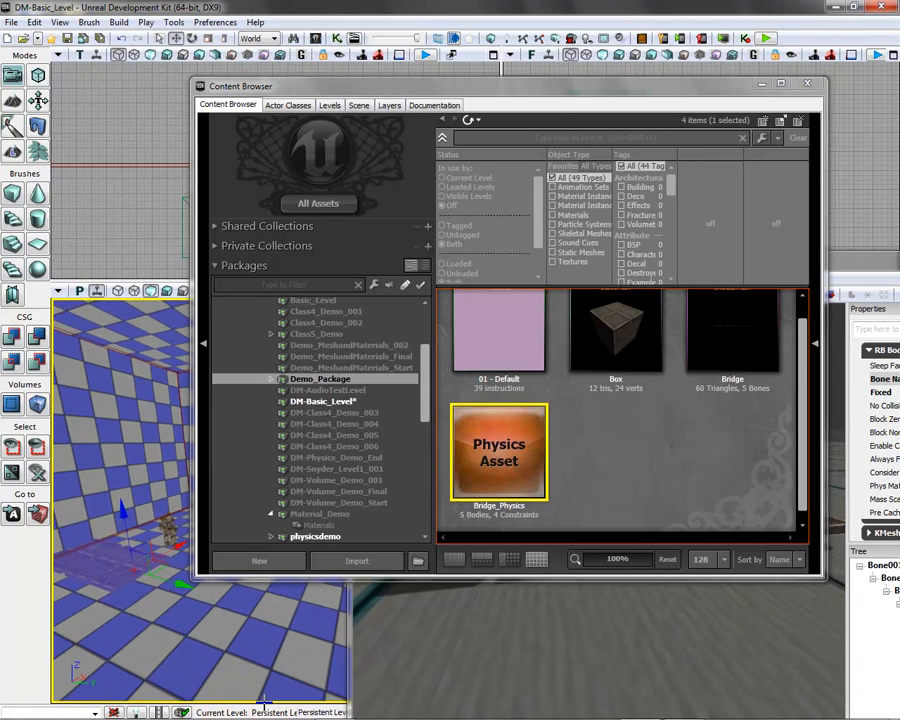
pyautogui.moveTo(167, 563); pyautogui.dragTo(313, 607)
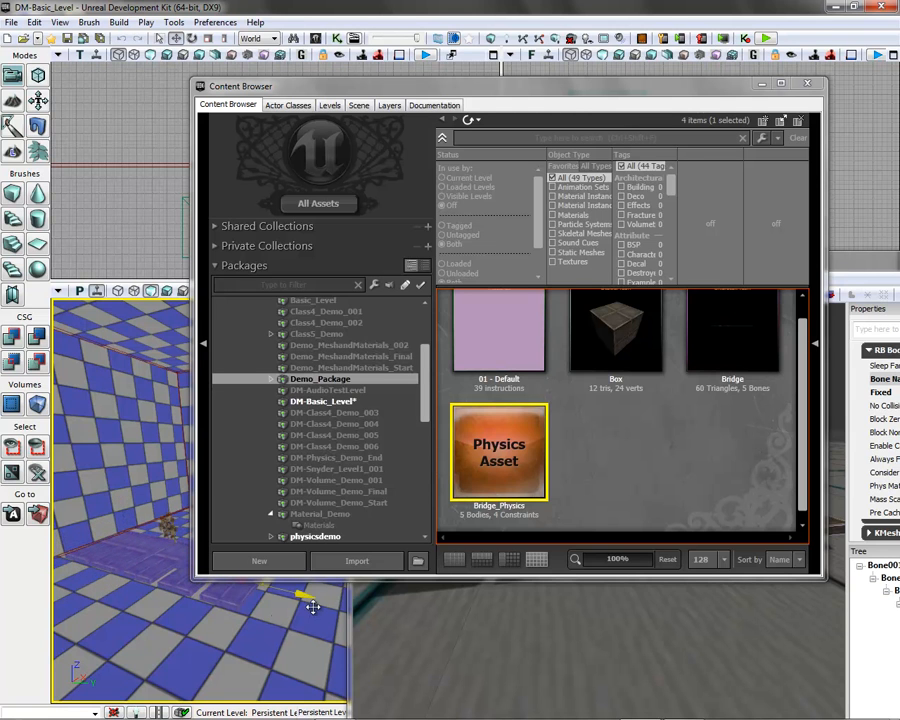
pyautogui.moveTo(188, 632); pyautogui.dragTo(266, 632)
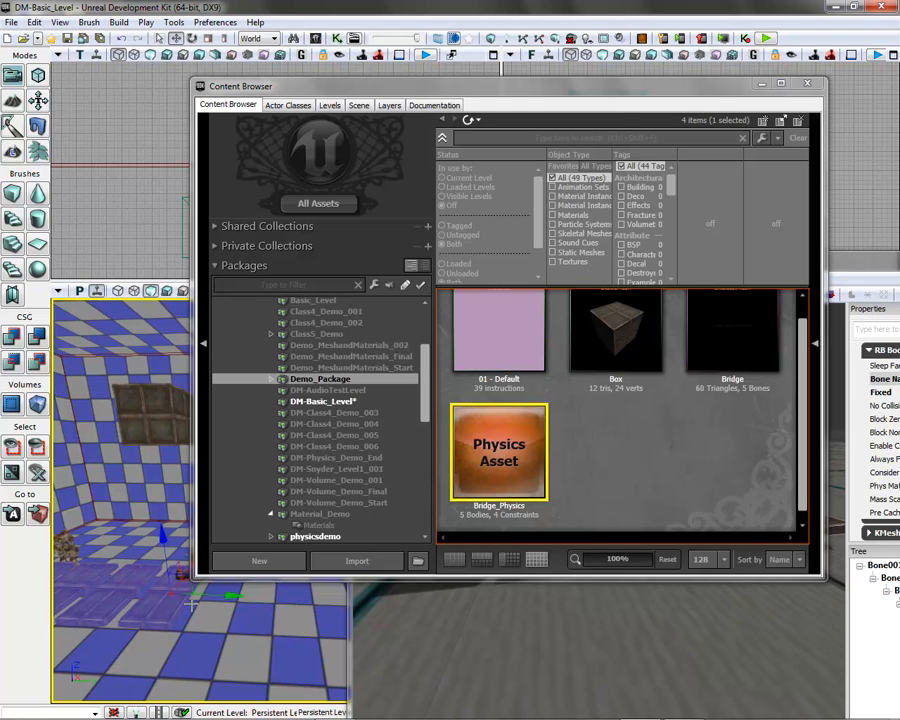
# - Playtest the level from the floor beside the bridge, jump onto the planks and shoot them, and exit the preview
pyautogui.rightClick(168, 657)
pyautogui.click(200, 683)
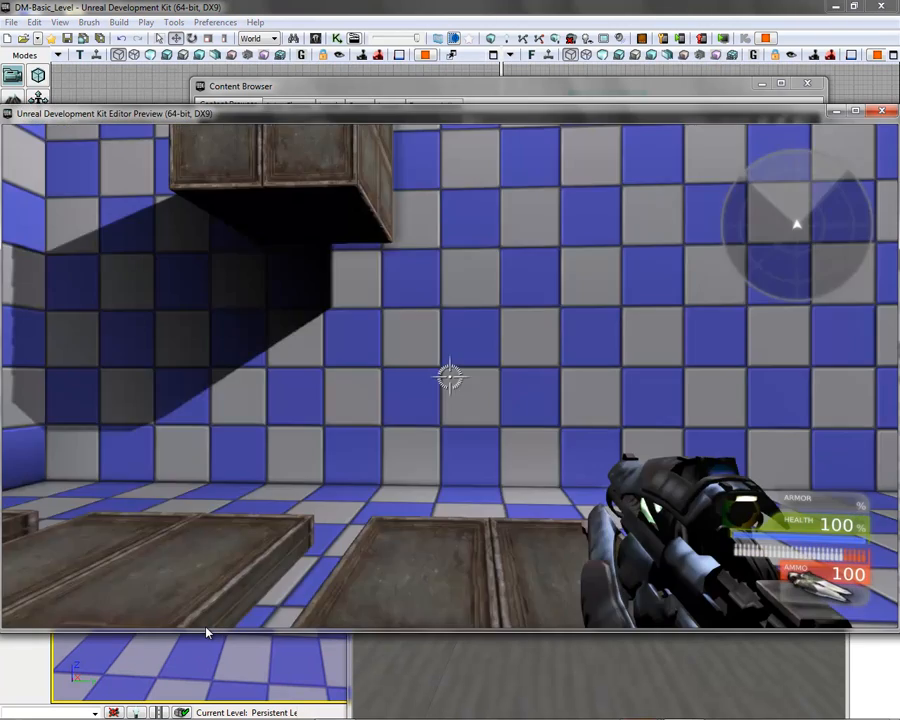
pyautogui.press('s')
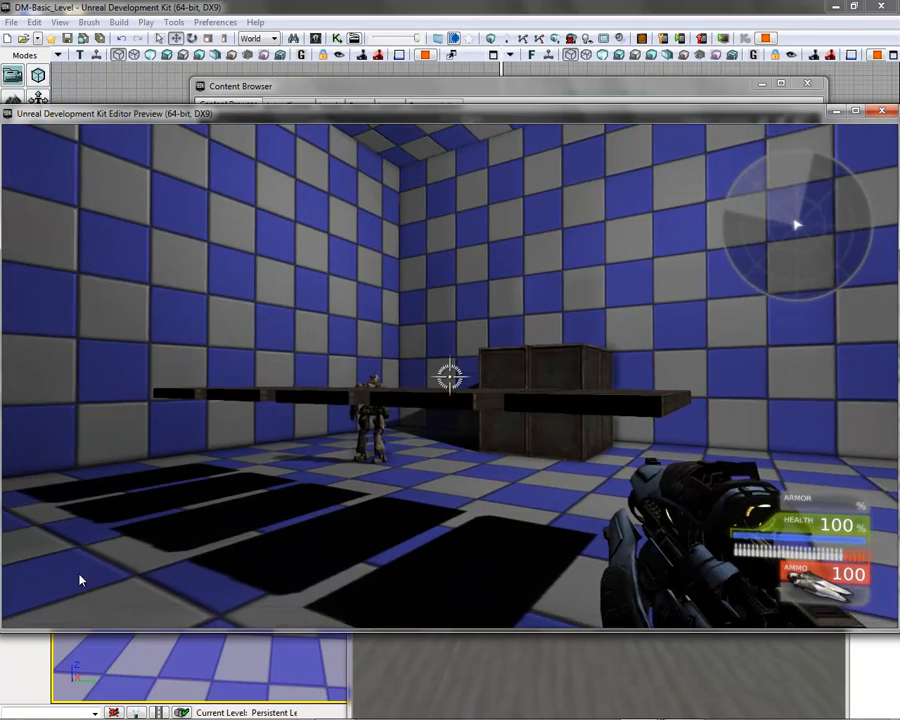
pyautogui.click(80, 580)
pyautogui.press('w')
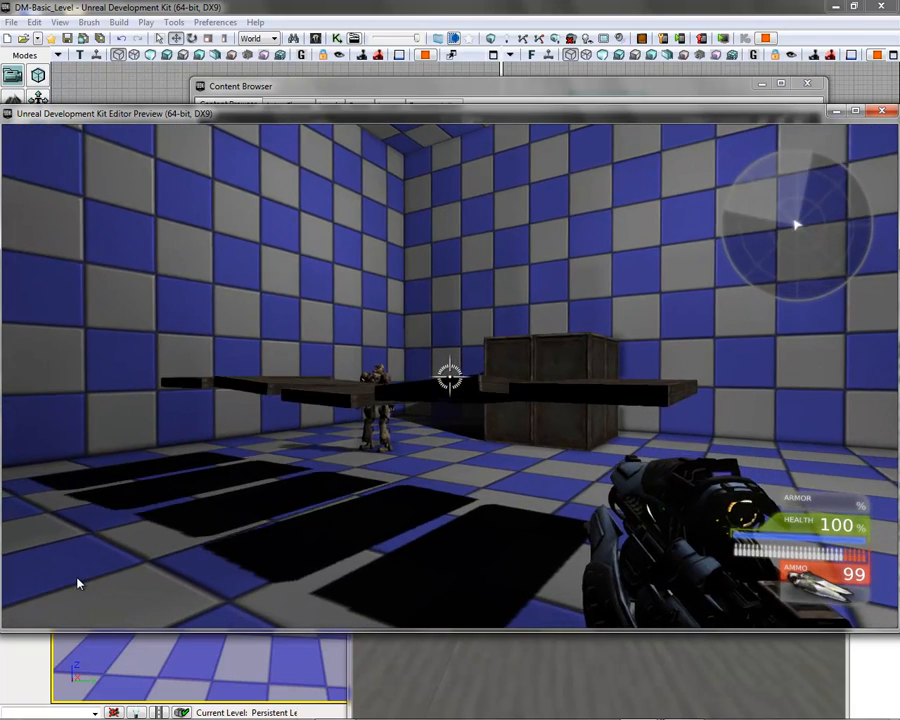
pyautogui.press('w')
pyautogui.press('space')
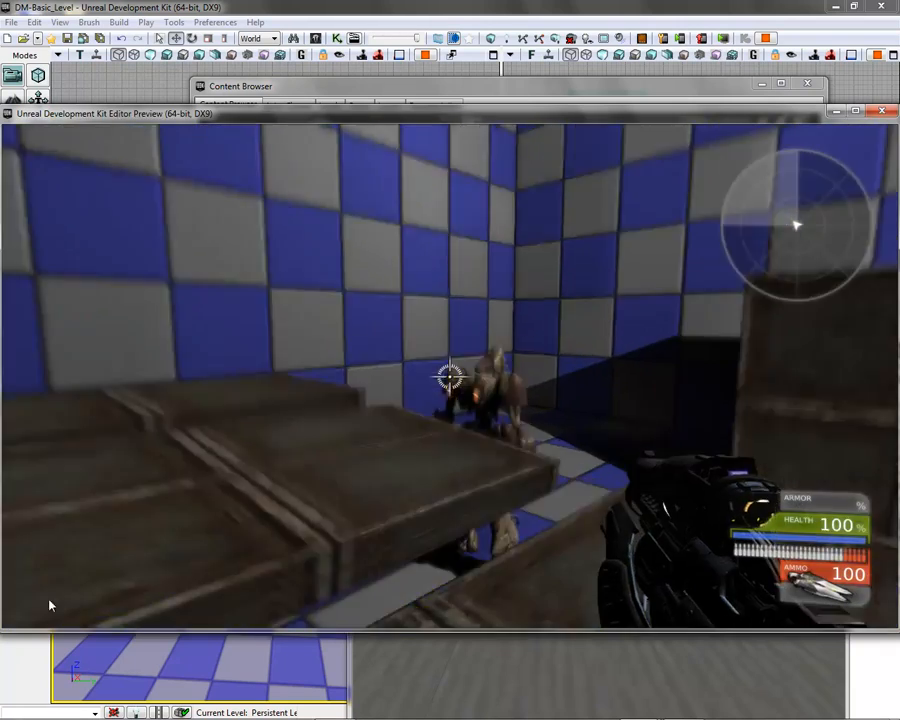
pyautogui.press('s')
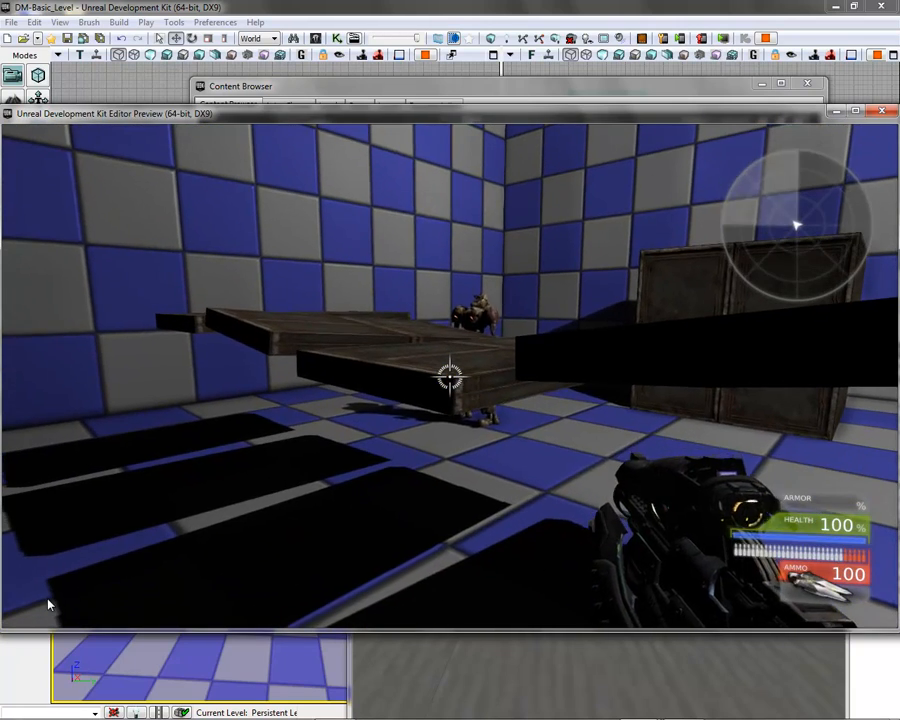
pyautogui.moveTo(48, 604); pyautogui.dragTo(40, 598)
pyautogui.press('w')
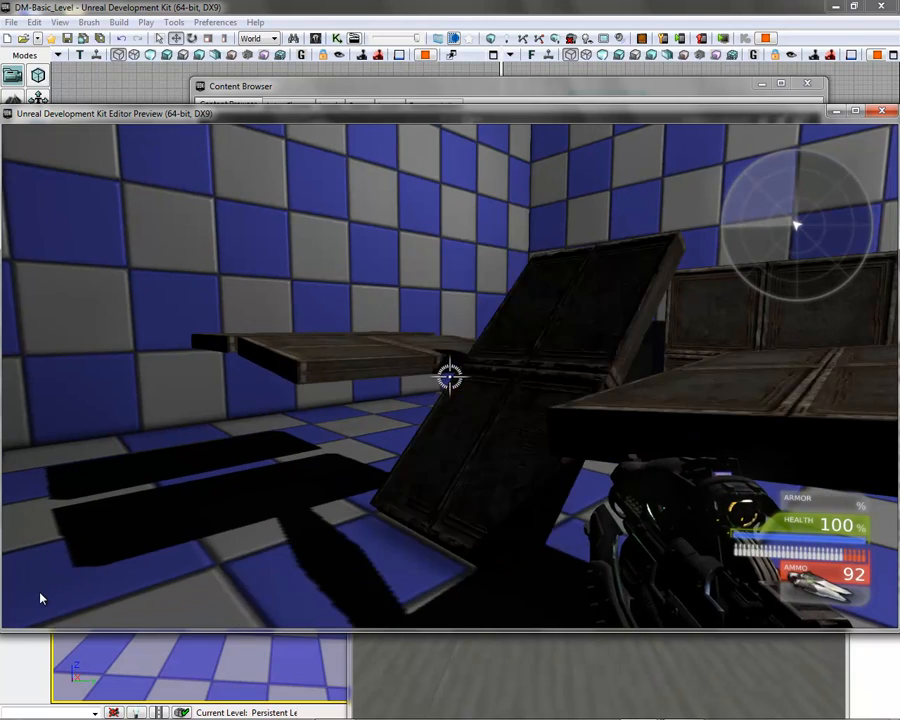
pyautogui.press('Escape')
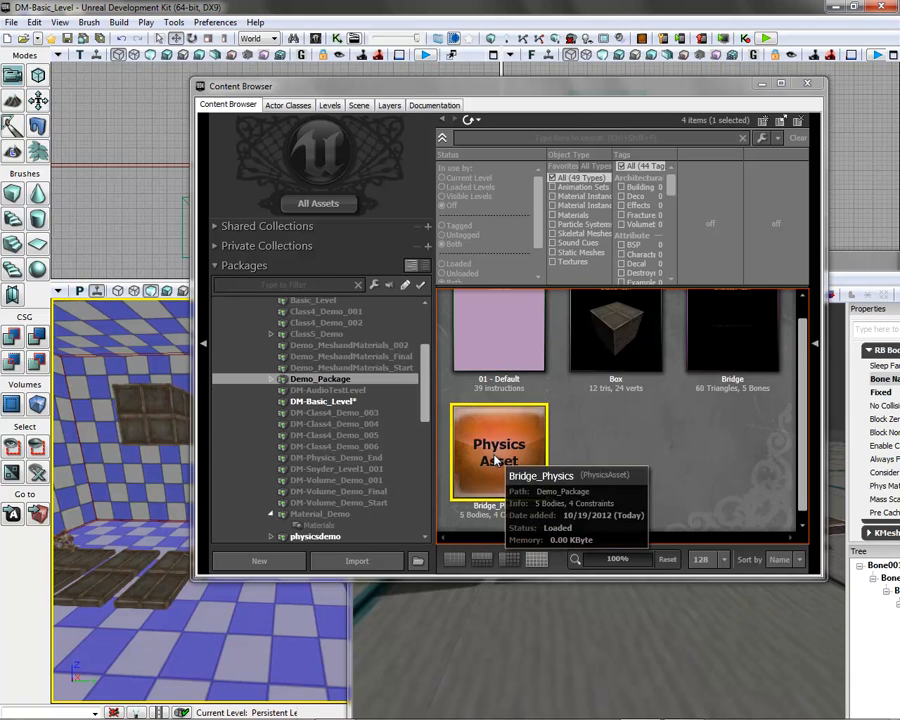
# - Reopen Bridge_Physics in PhAT, switch to constraint editing, and show the Angular settings of the Bone002 constraint
pyautogui.doubleClick(494, 458)
pyautogui.moveTo(736, 219); pyautogui.dragTo(689, 183)
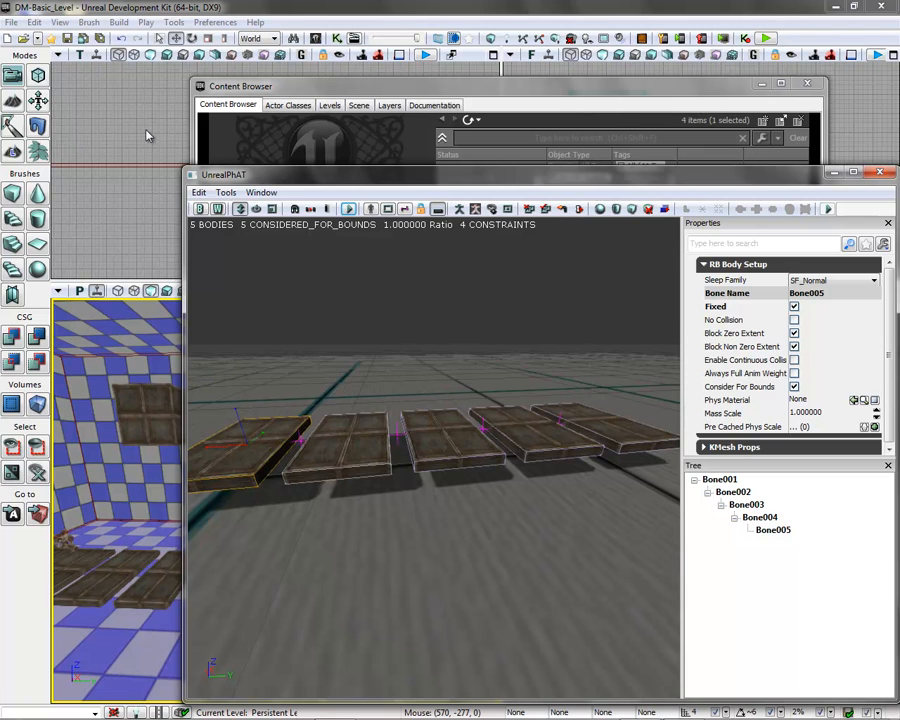
pyautogui.click(201, 209)
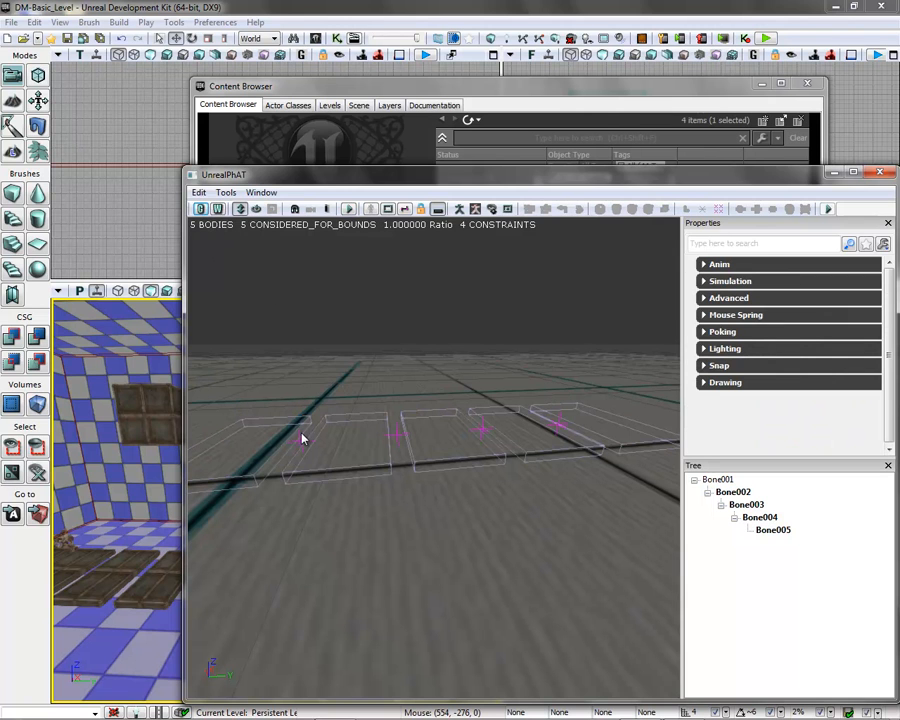
pyautogui.click(738, 496)
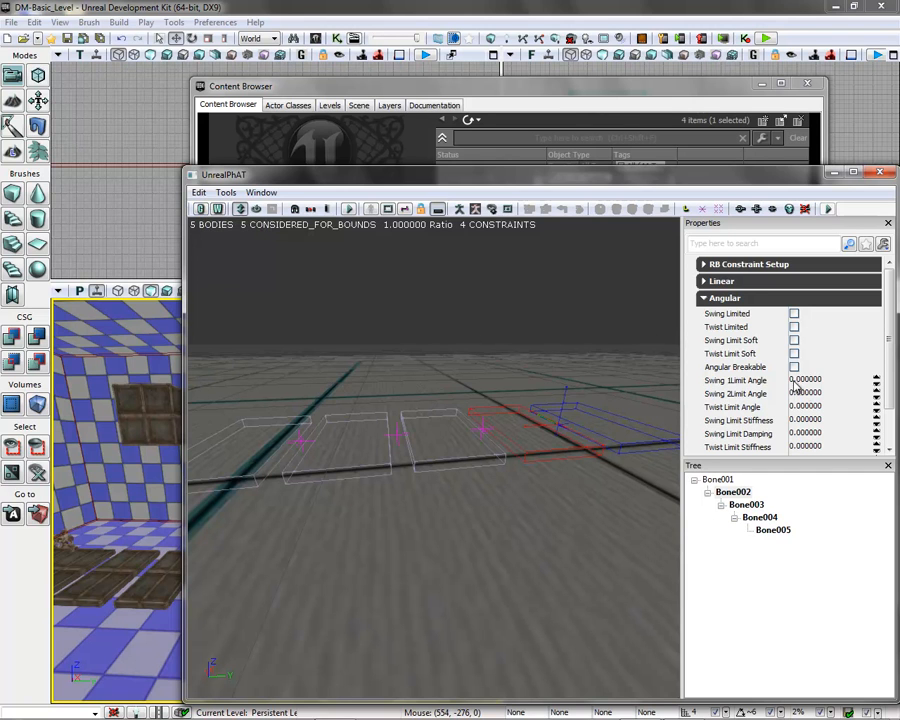
pyautogui.click(705, 299)
pyautogui.click(705, 299)
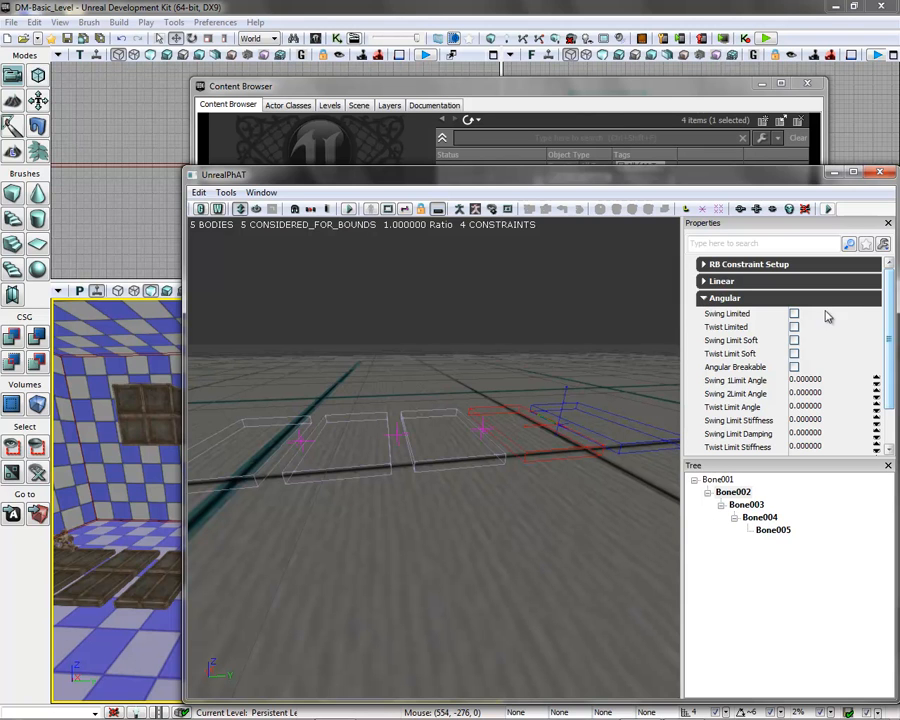
# - Enable Twist Limited on the Bone002, Bone003 and Bone004 constraints, and run and stop the physics simulation
pyautogui.click(794, 328)
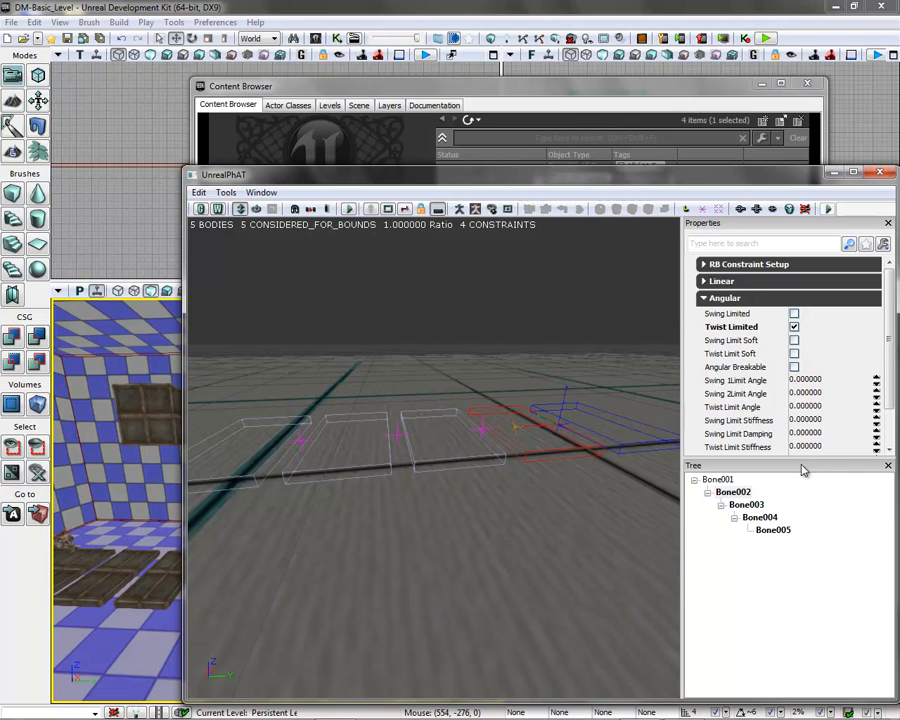
pyautogui.click(760, 506)
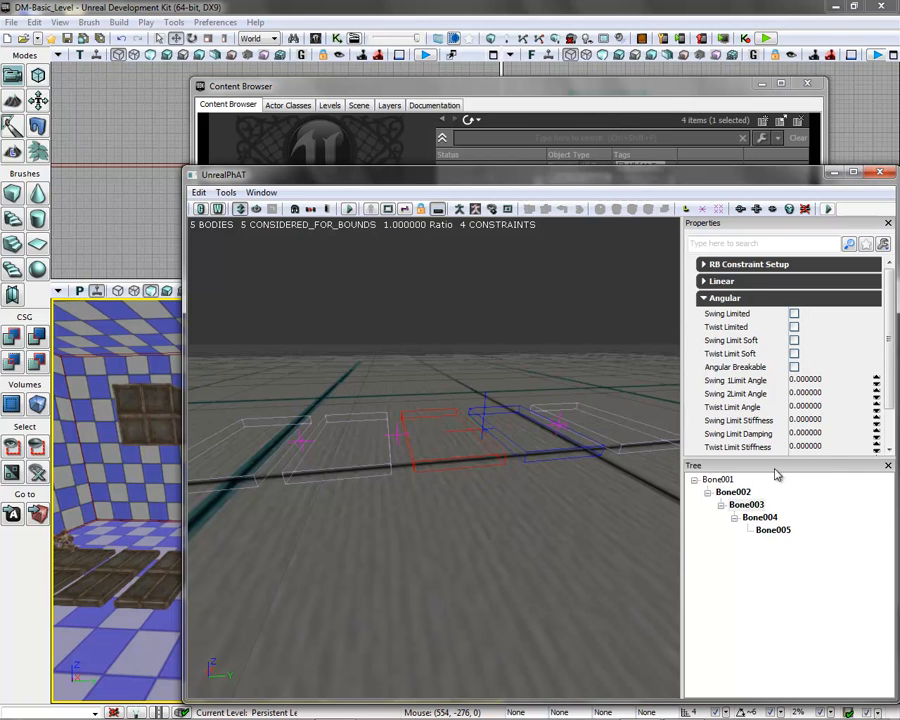
pyautogui.click(794, 327)
pyautogui.click(772, 527)
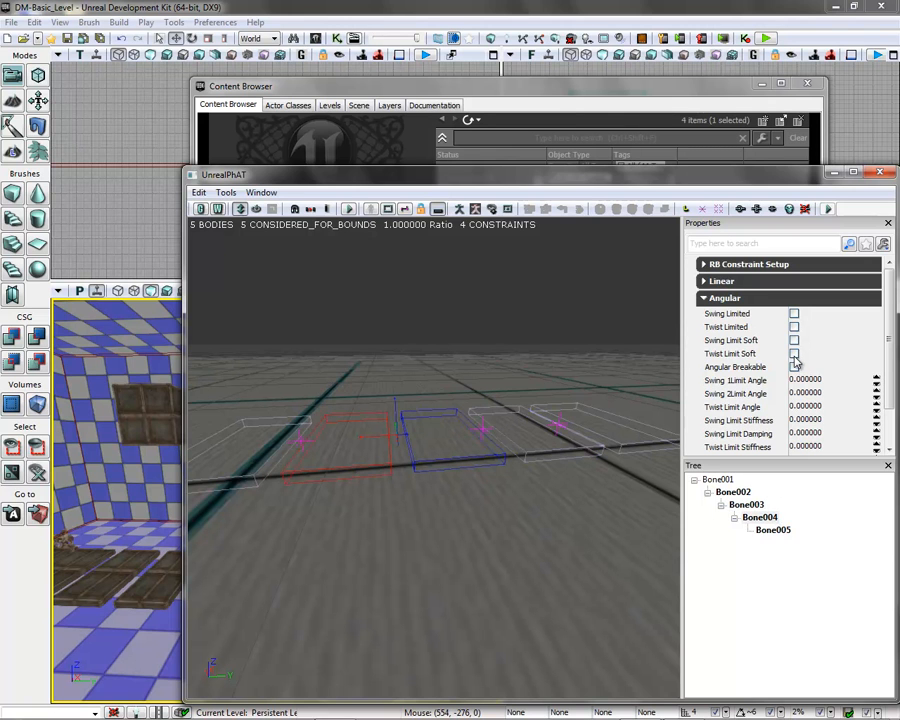
pyautogui.click(794, 327)
pyautogui.click(350, 210)
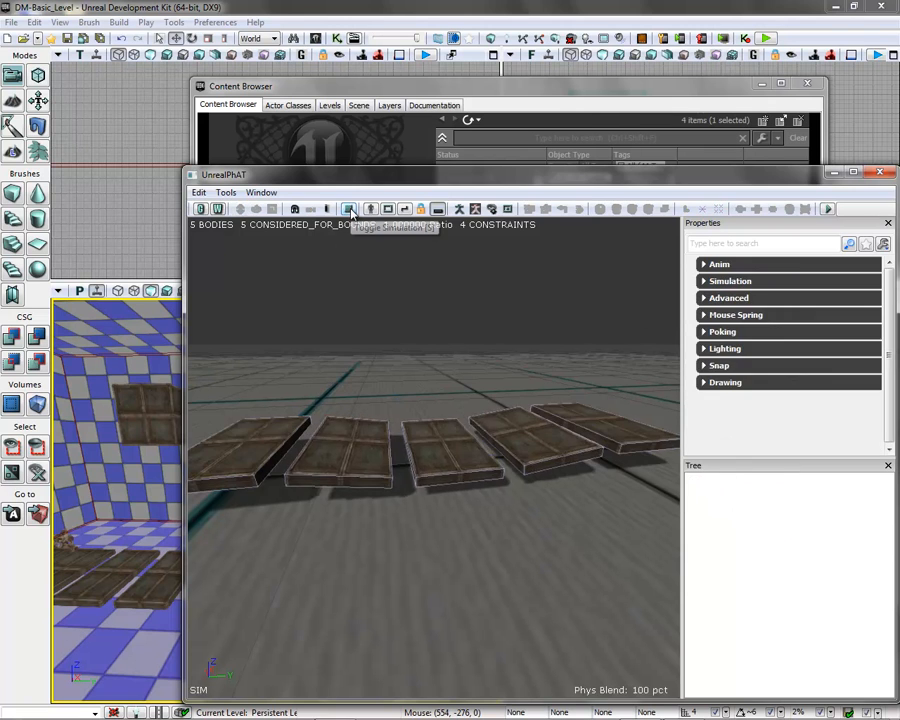
pyautogui.click(350, 211)
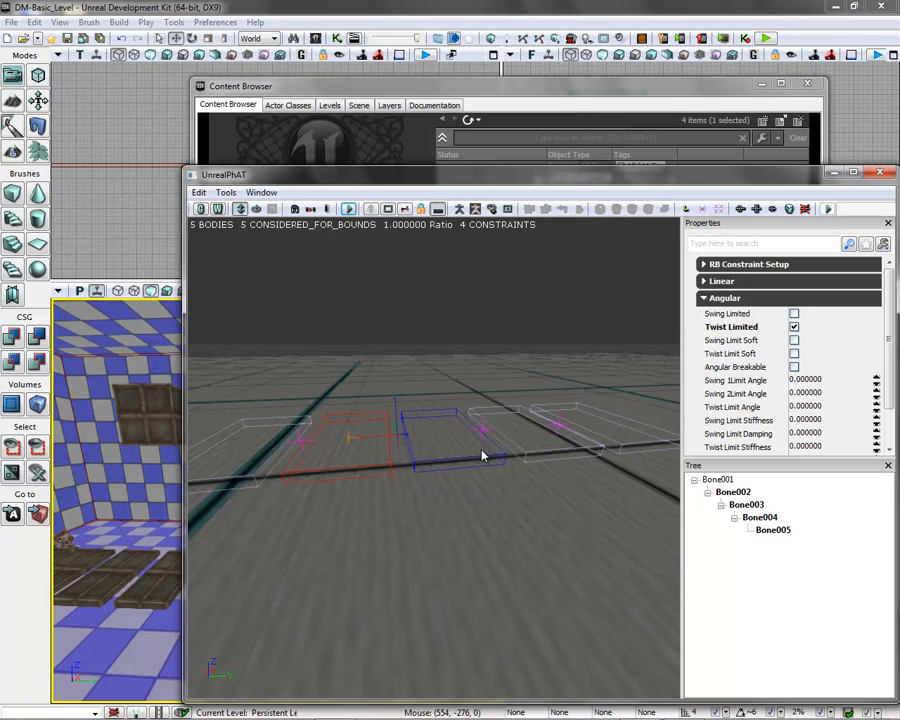
# - Make the Bone002 constraint Angular Breakable with an Angular Break Threshold of 5
pyautogui.click(738, 495)
pyautogui.moveTo(894, 301); pyautogui.dragTo(894, 352)
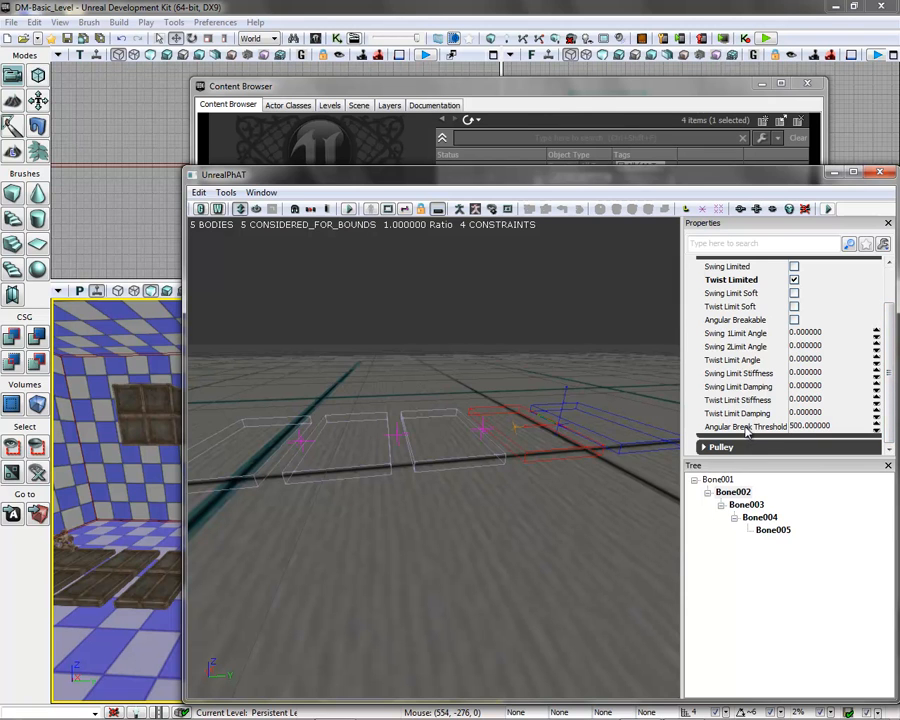
pyautogui.click(795, 320)
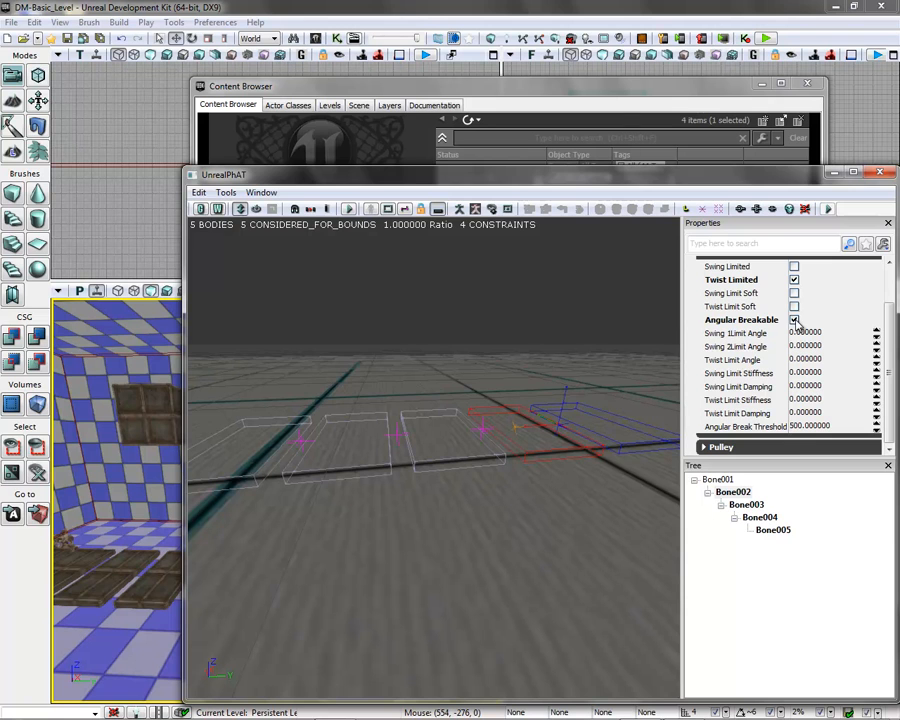
pyautogui.click(810, 427)
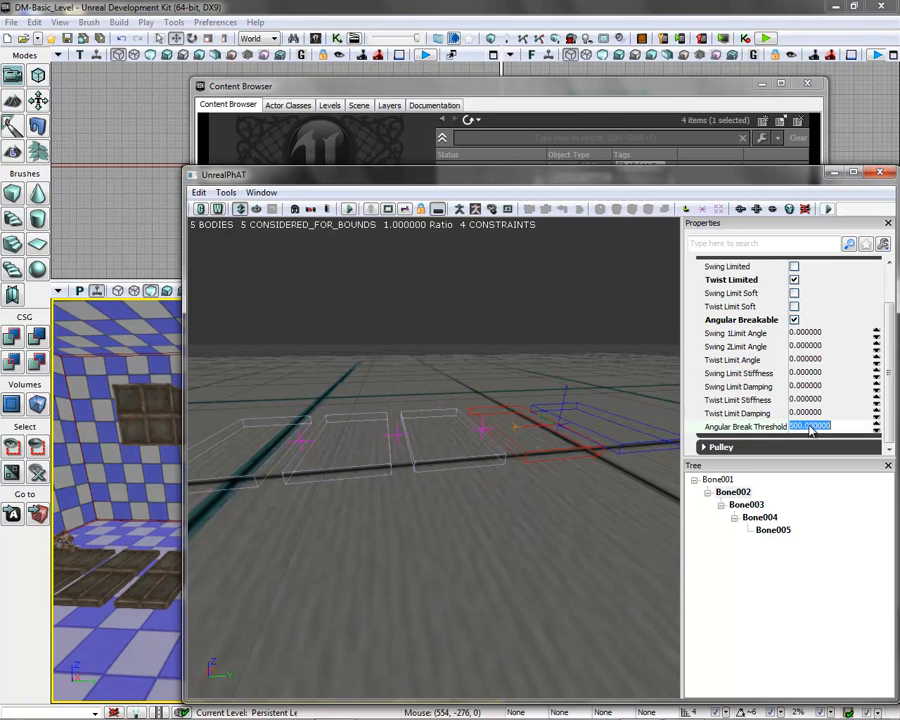
pyautogui.write('5')
pyautogui.click(833, 413)
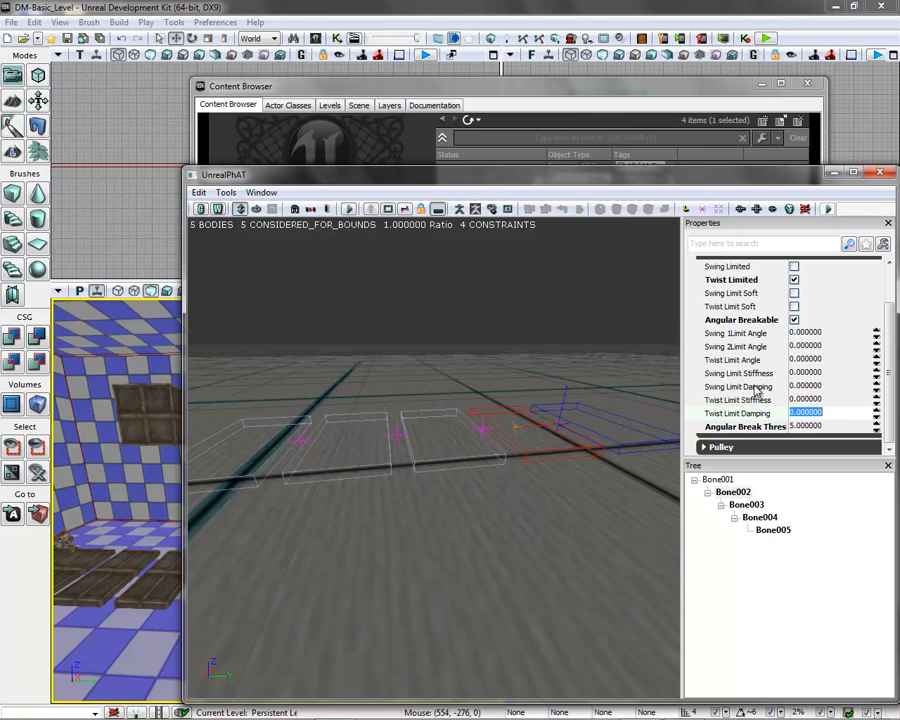
# - Minimize PhAT and save Demo_Package with the updated physics asset
pyautogui.click(835, 176)
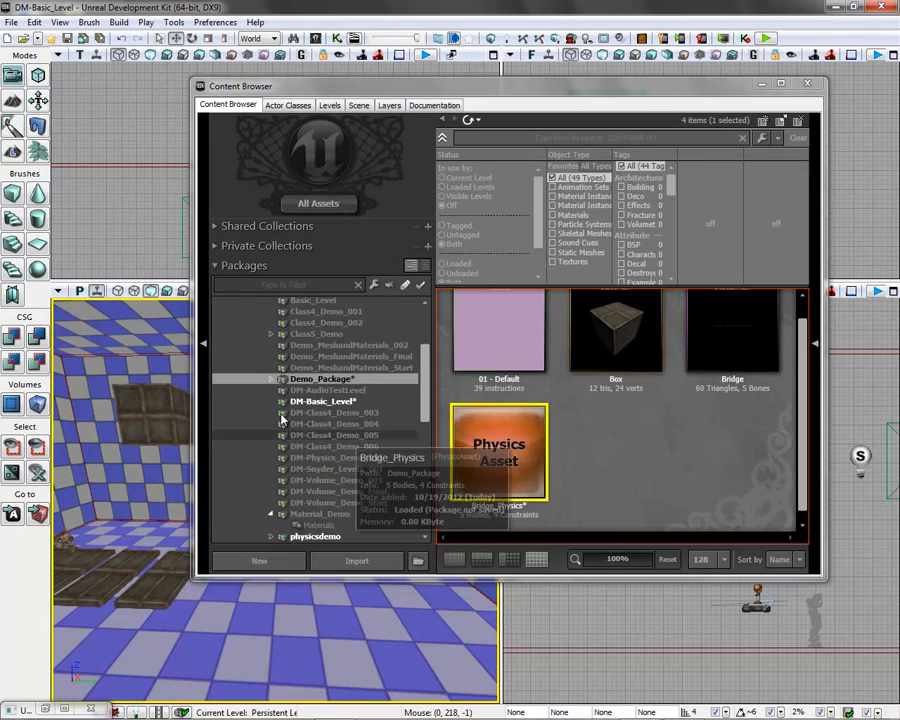
pyautogui.rightClick(312, 381)
pyautogui.click(305, 332)
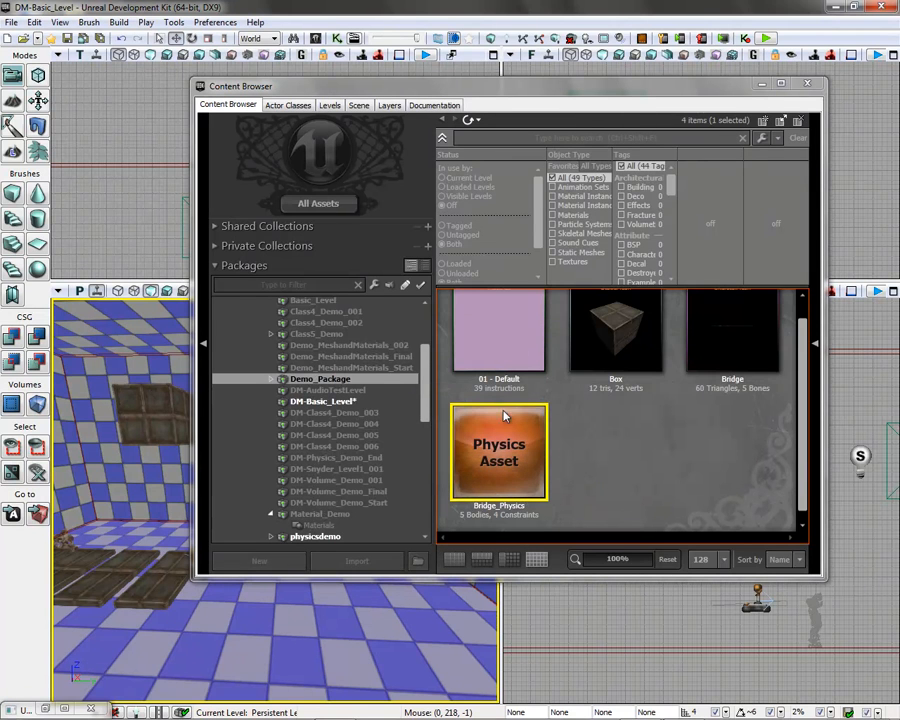
# - Minimize the Content Browser and move the hanging crate so that it sits above the bridge planks
pyautogui.click(762, 83)
pyautogui.moveTo(366, 503); pyautogui.dragTo(362, 430)
pyautogui.click(362, 412)
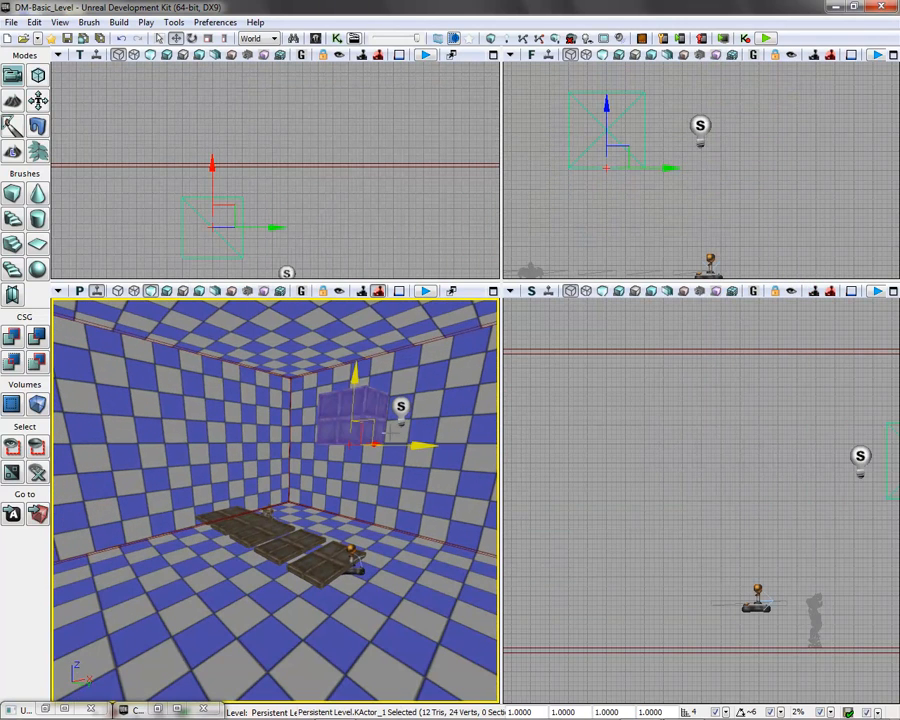
pyautogui.moveTo(375, 443); pyautogui.dragTo(330, 446)
pyautogui.moveTo(350, 203); pyautogui.dragTo(363, 69)
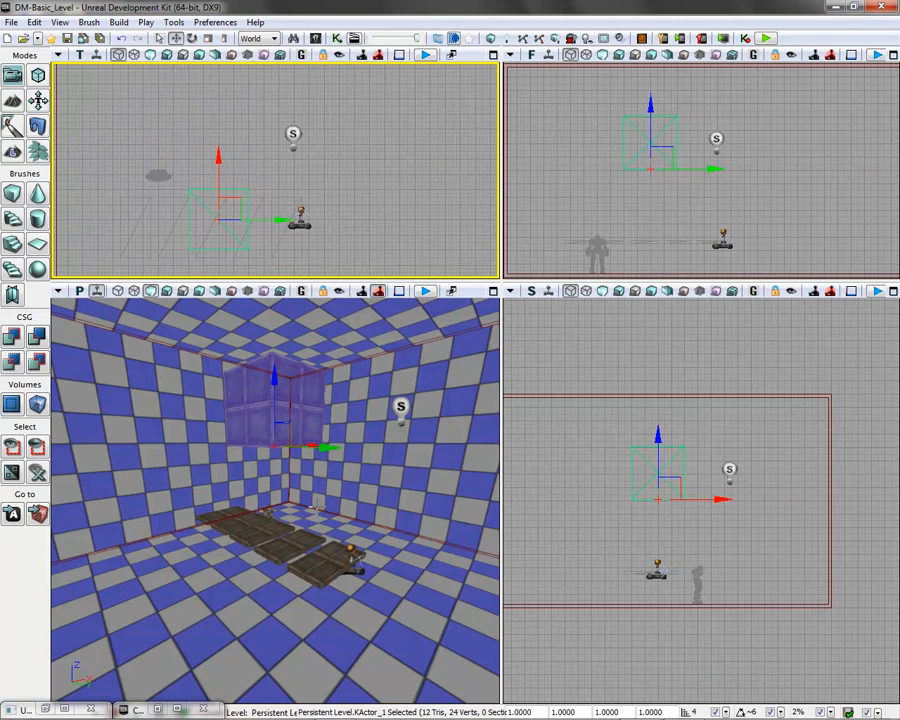
# - Playtest the level from the floor by the bridge, shoot at the crate and planks, jump toward the bridge, and exit the preview
pyautogui.rightClick(257, 637)
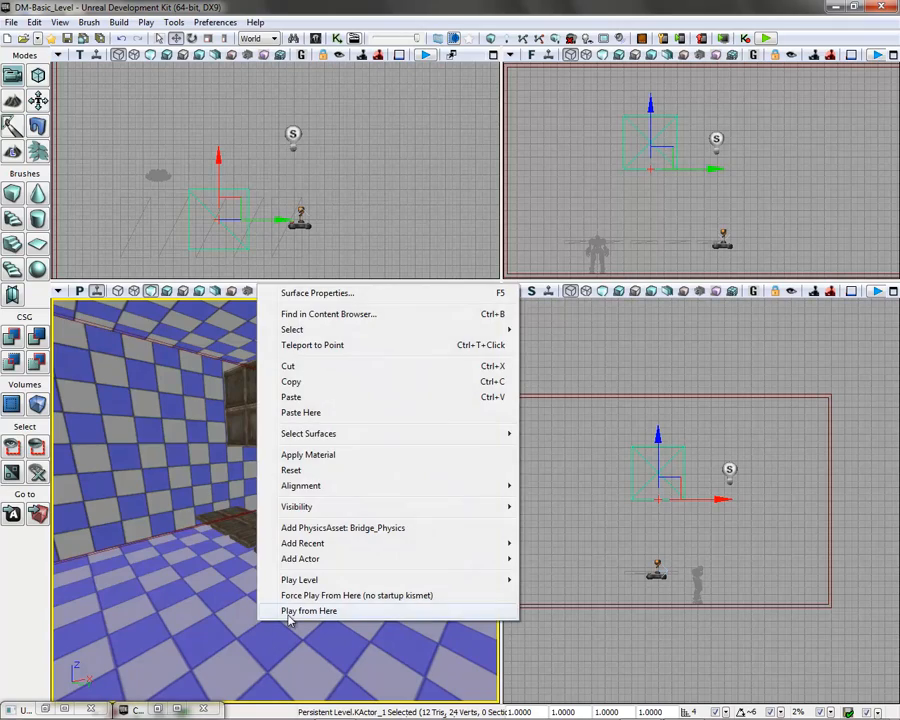
pyautogui.click(288, 611)
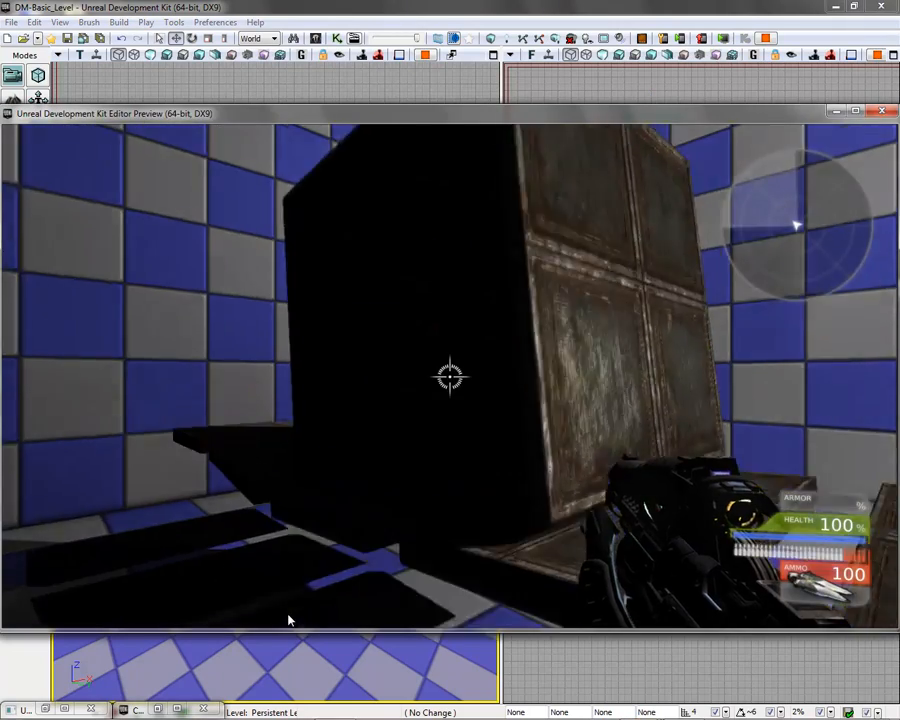
pyautogui.press('s')
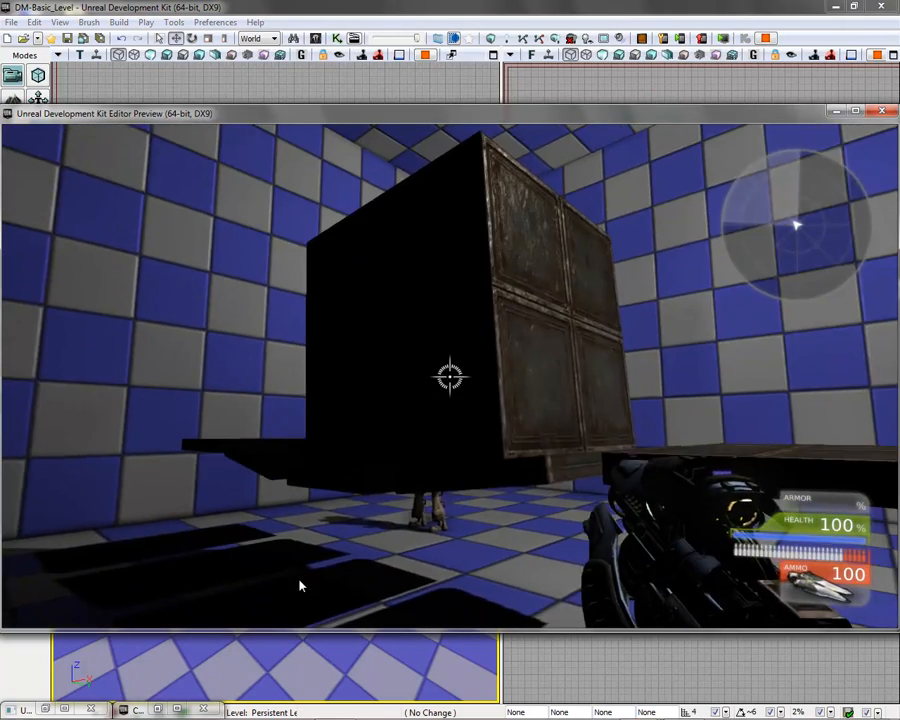
pyautogui.click(301, 586)
pyautogui.click(301, 586)
pyautogui.click(295, 619)
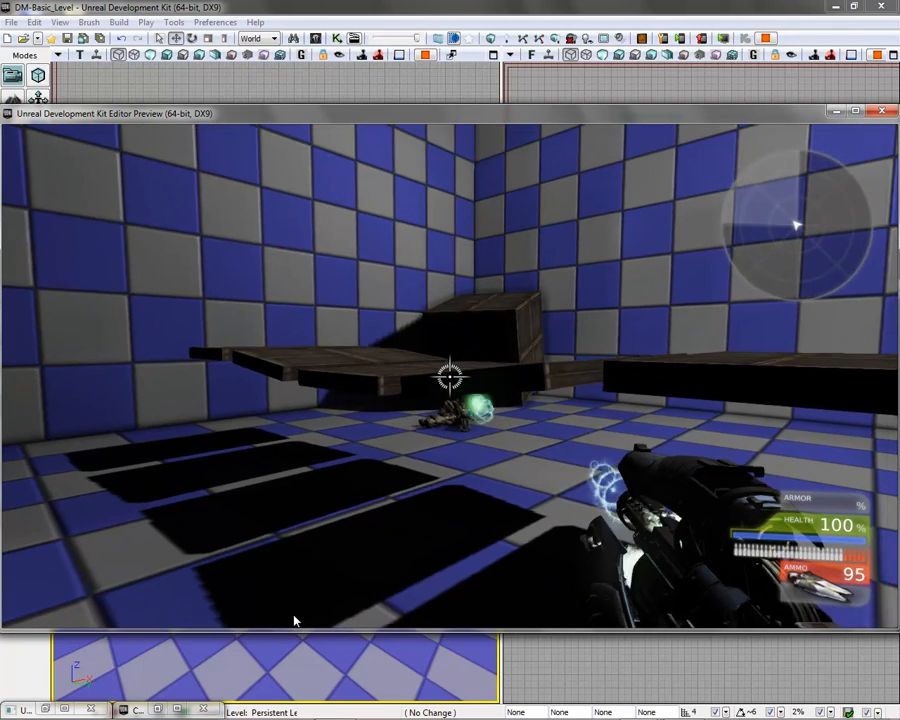
pyautogui.click(285, 621)
pyautogui.click(280, 619)
pyautogui.click(277, 617)
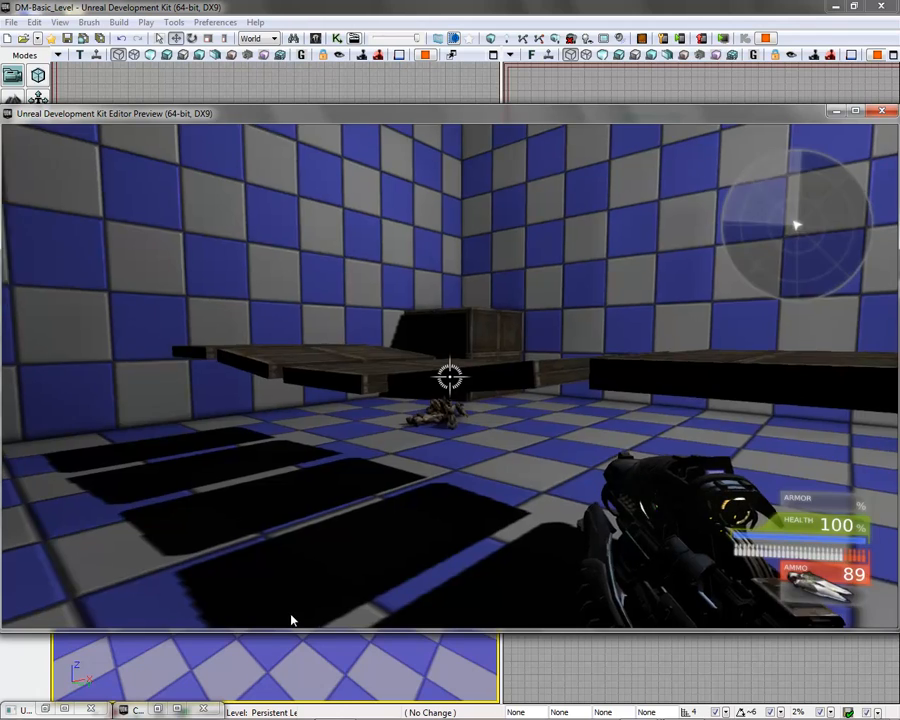
pyautogui.press('w')
pyautogui.press('space')
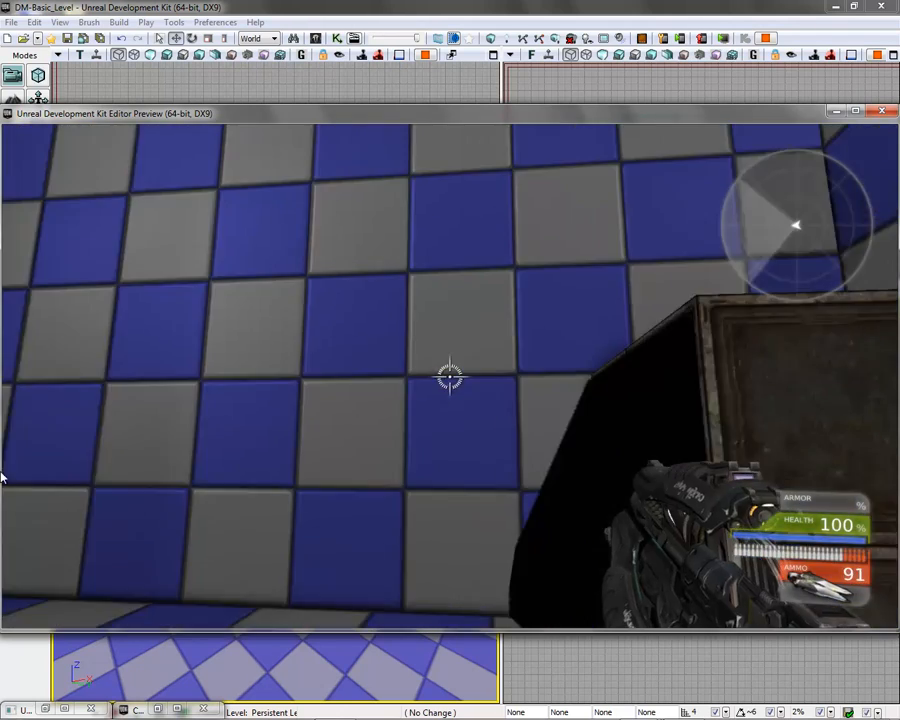
pyautogui.press('Escape')
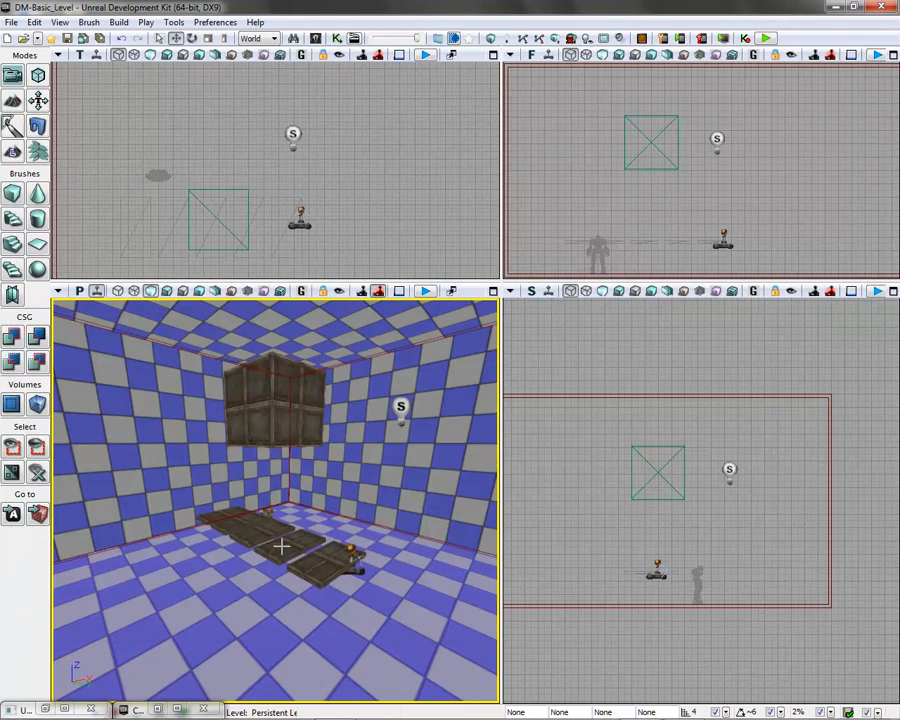
# - In the bridge KAsset's properties, enable Block Pawns and Wake On Level Start, and set Collision Type to COLLIDE_BlockAll
pyautogui.click(282, 545)
pyautogui.doubleClick(282, 545)
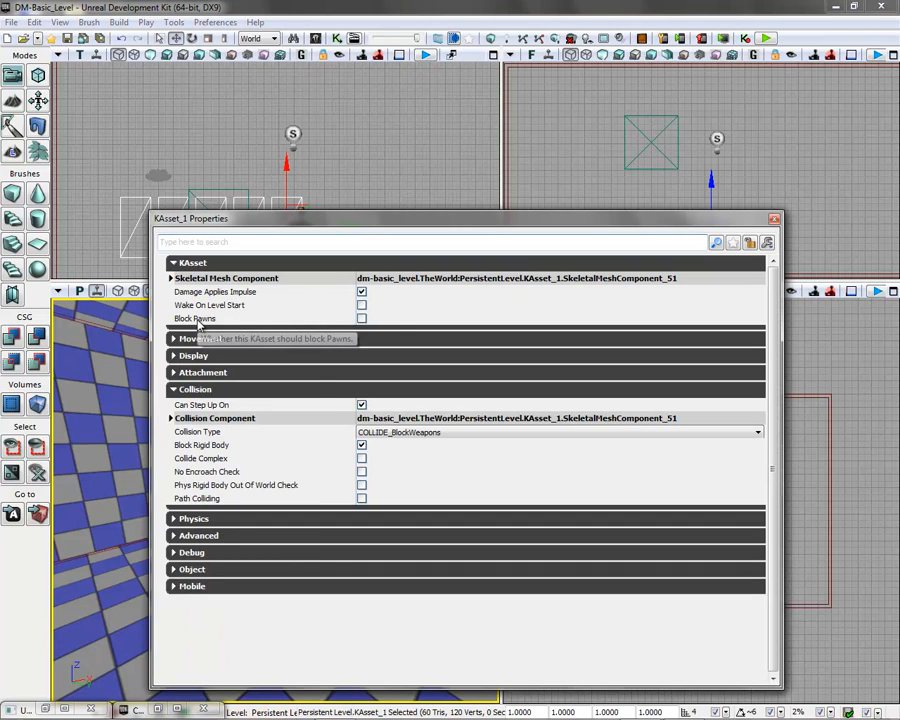
pyautogui.click(361, 318)
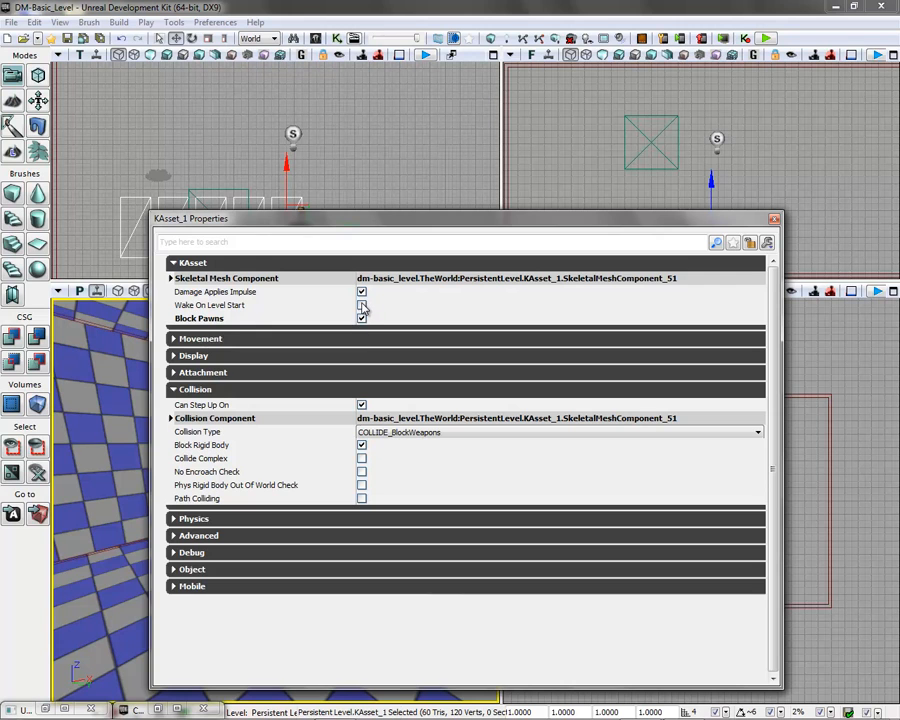
pyautogui.click(361, 305)
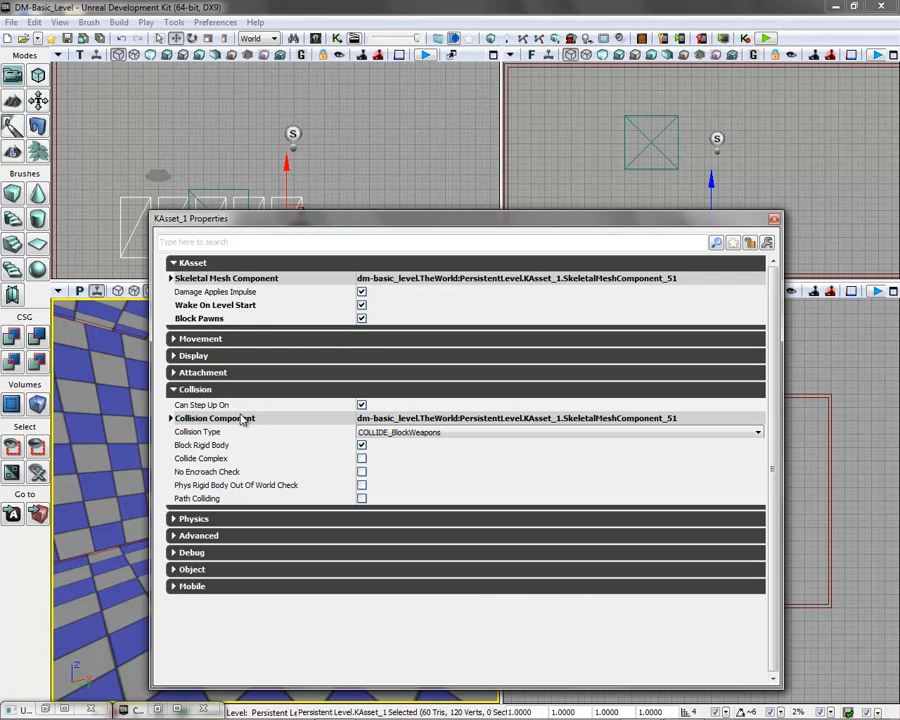
pyautogui.click(391, 433)
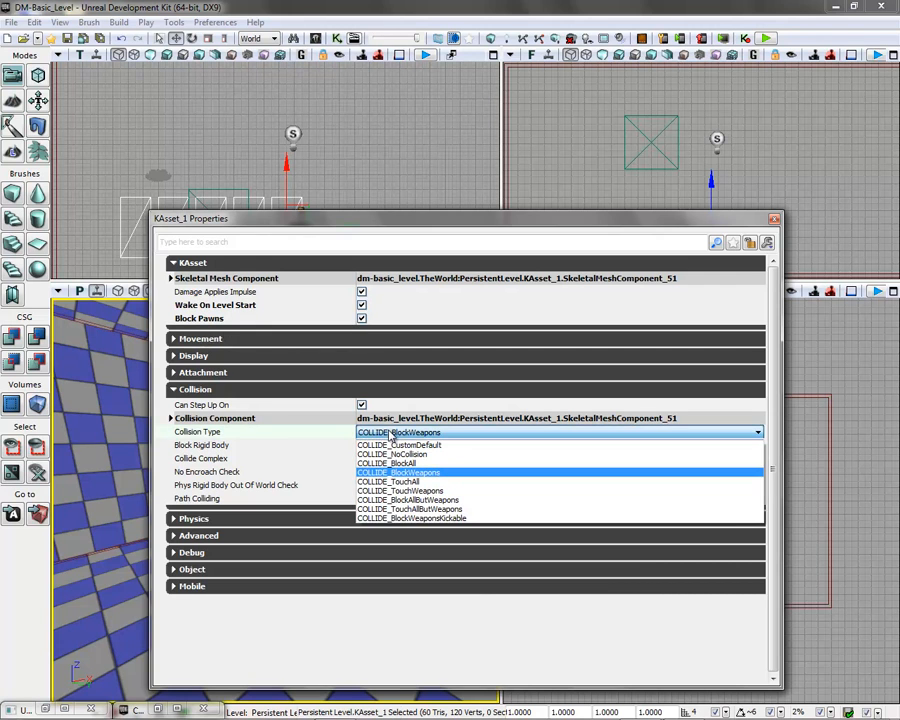
pyautogui.click(398, 463)
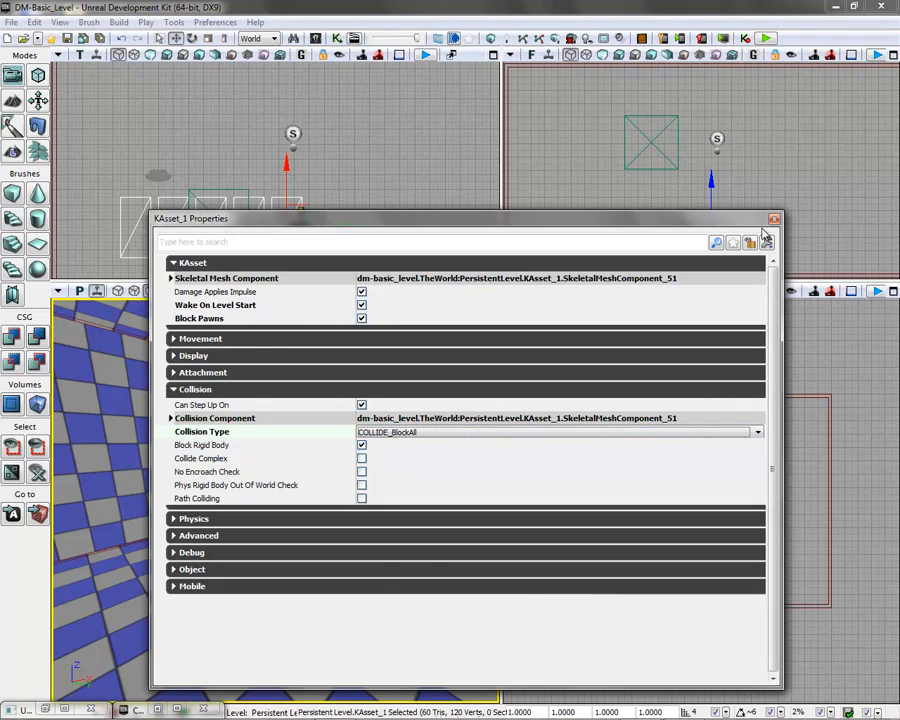
pyautogui.click(775, 222)
# - Playtest the level from the floor by the bridge, shoot toward the planks, jump beside them, and back away
pyautogui.rightClick(275, 648)
pyautogui.click(300, 674)
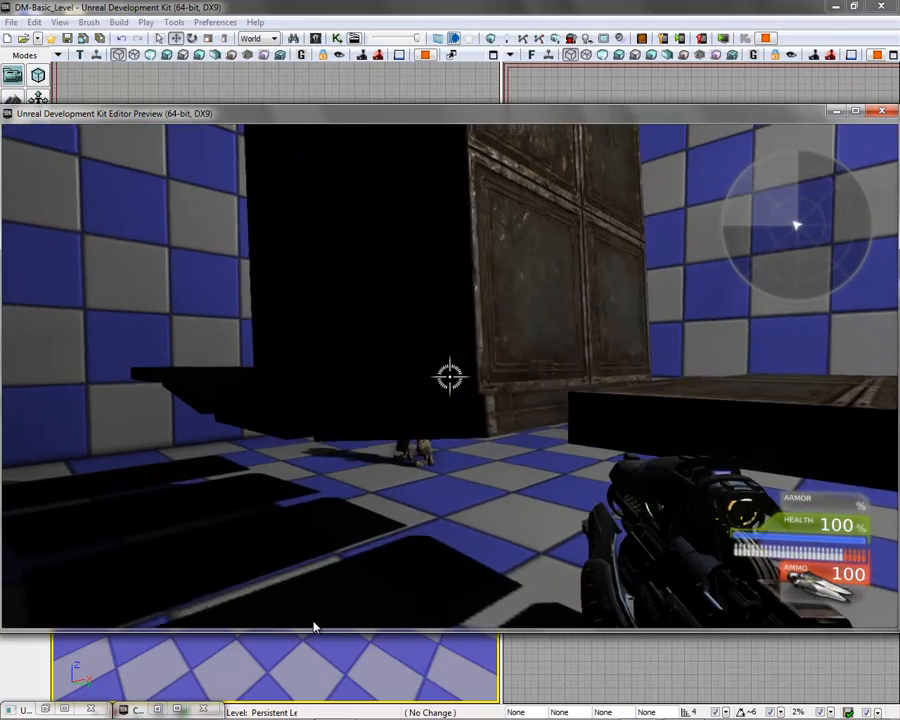
pyautogui.click(314, 627)
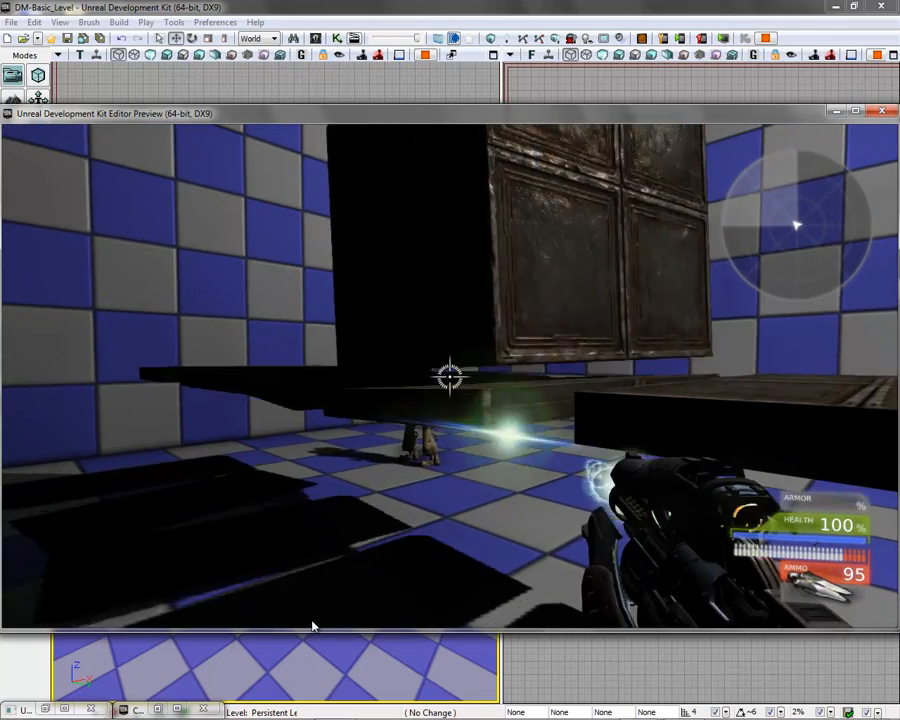
pyautogui.press('w')
pyautogui.press('space')
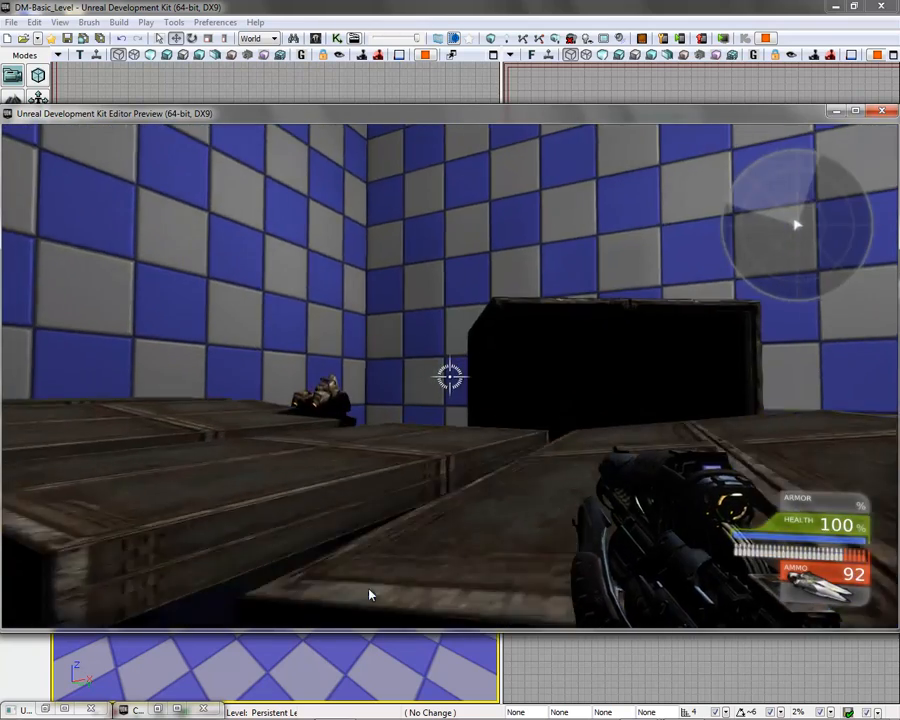
pyautogui.press('space')
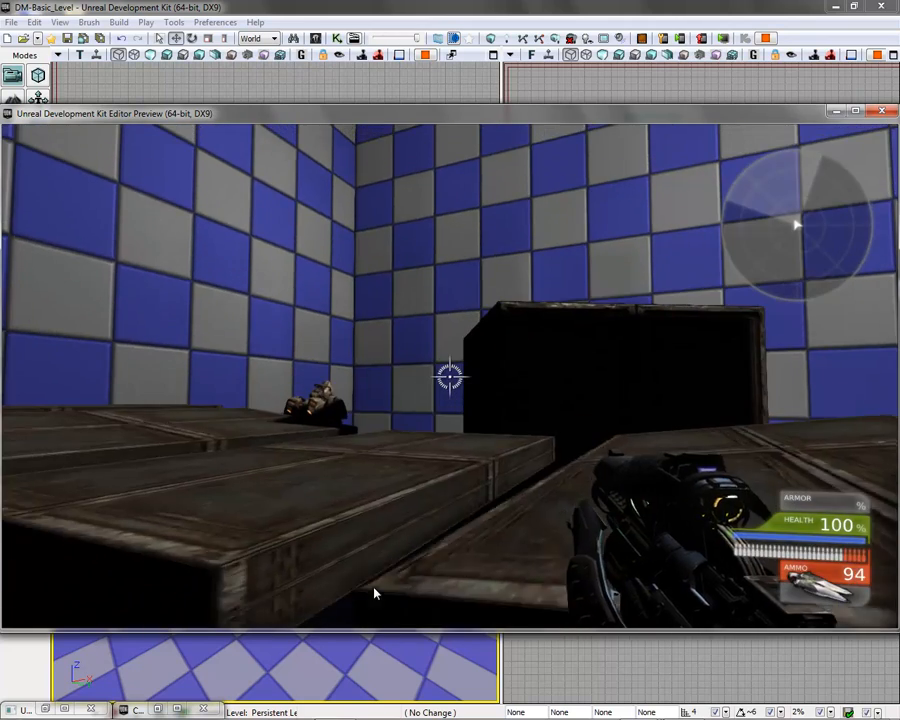
pyautogui.press('s')
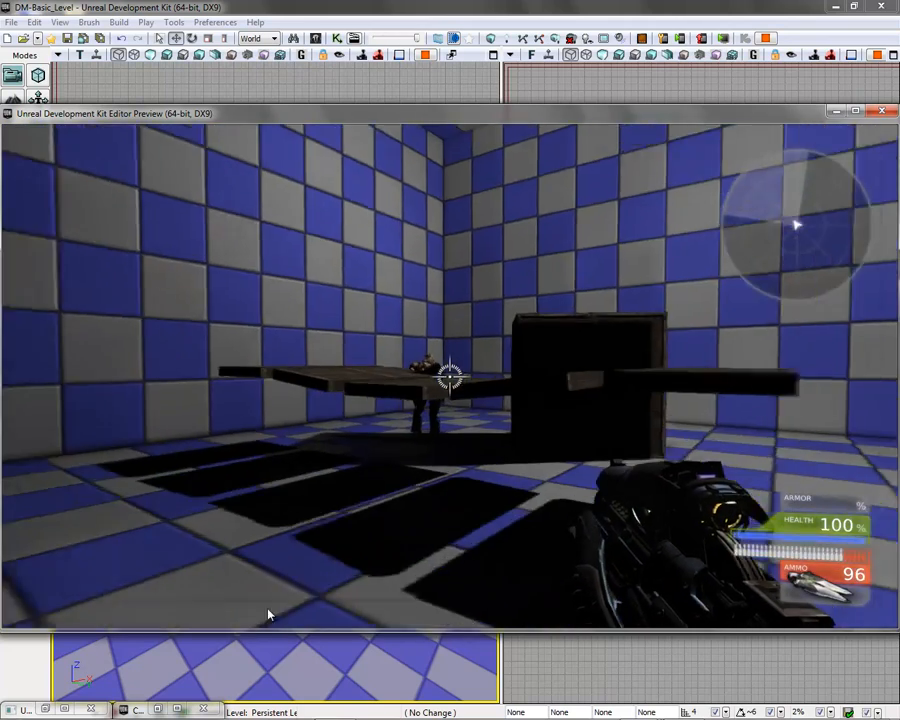
# - Jump onto the bridge, shoot and walk back and forth along its planks, and exit the preview
pyautogui.press('w')
pyautogui.press('space')
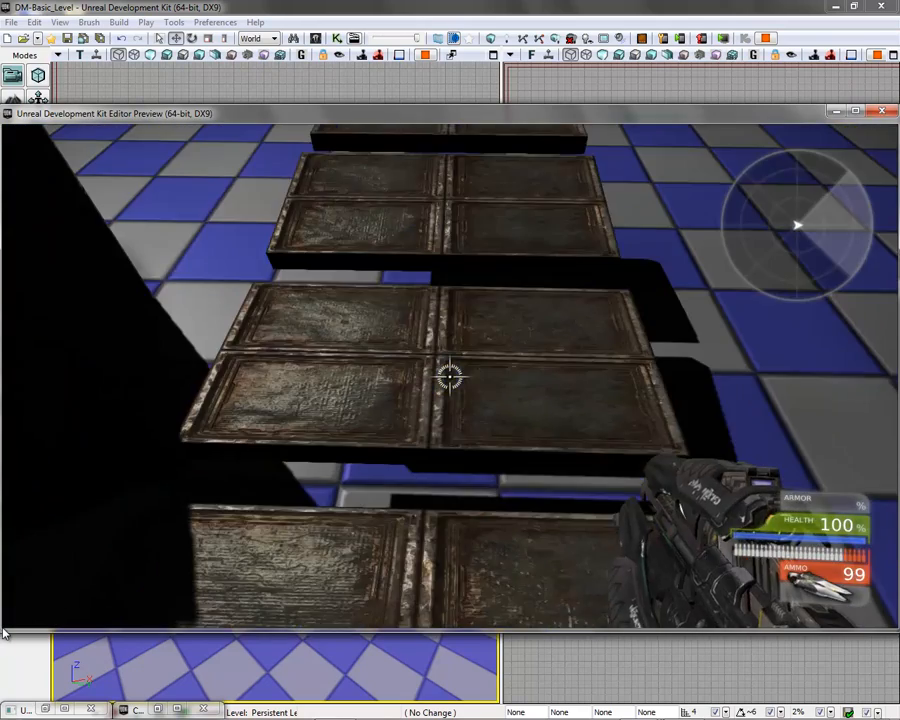
pyautogui.moveTo(3, 632); pyautogui.dragTo(10, 598)
pyautogui.click(10, 598)
pyautogui.press('s')
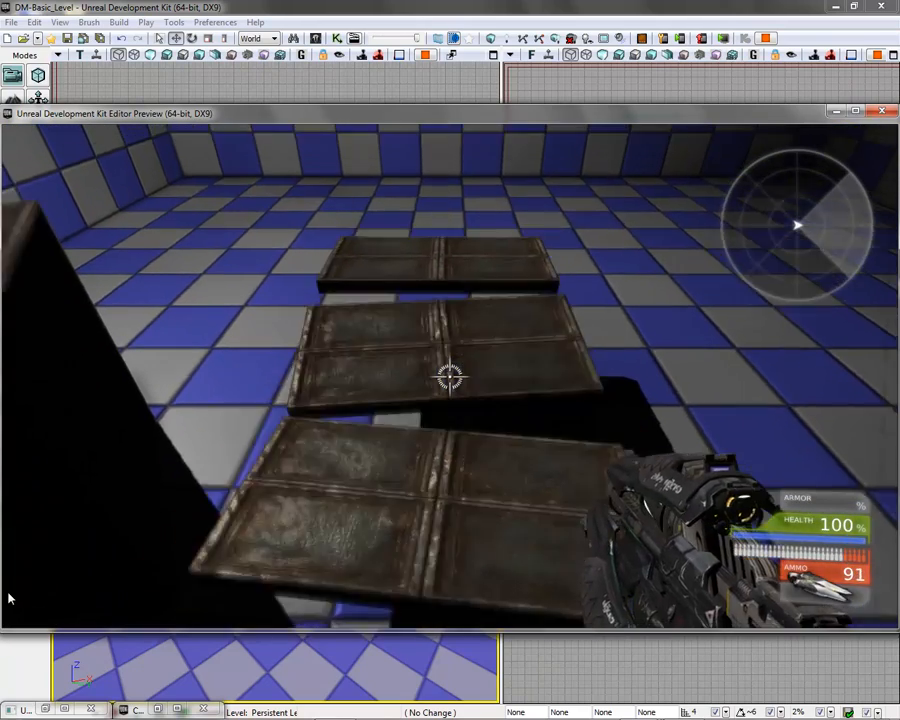
pyautogui.press('w')
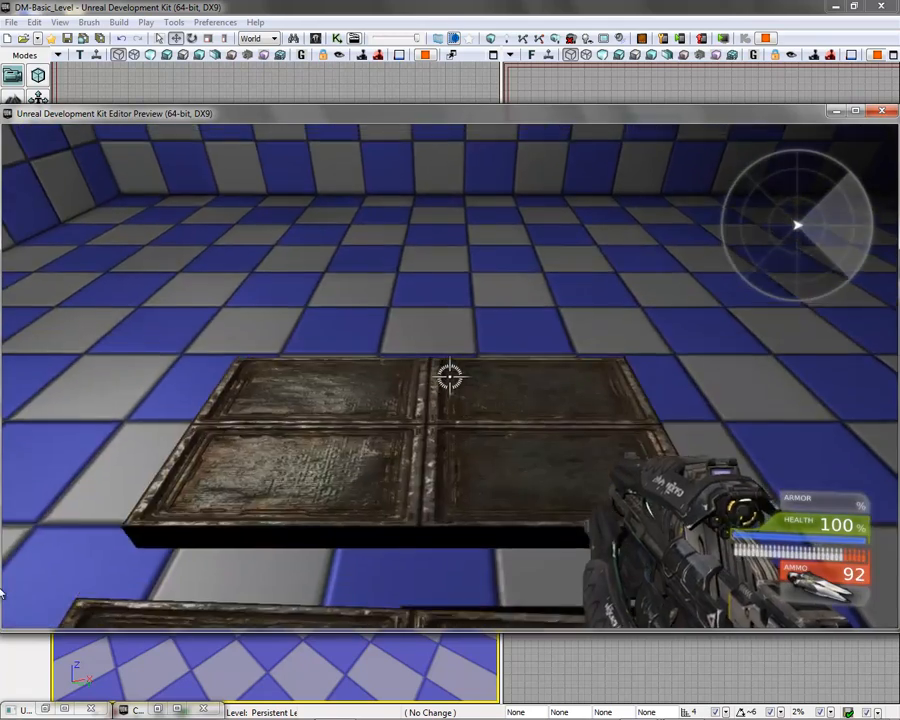
pyautogui.press('s')
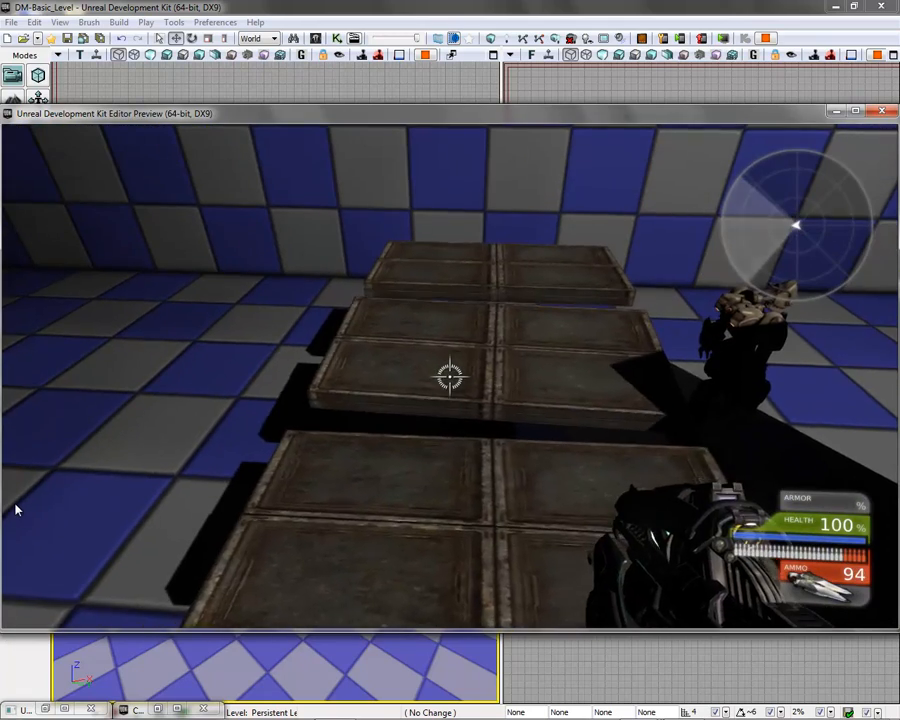
pyautogui.click(15, 510)
pyautogui.press('Escape')
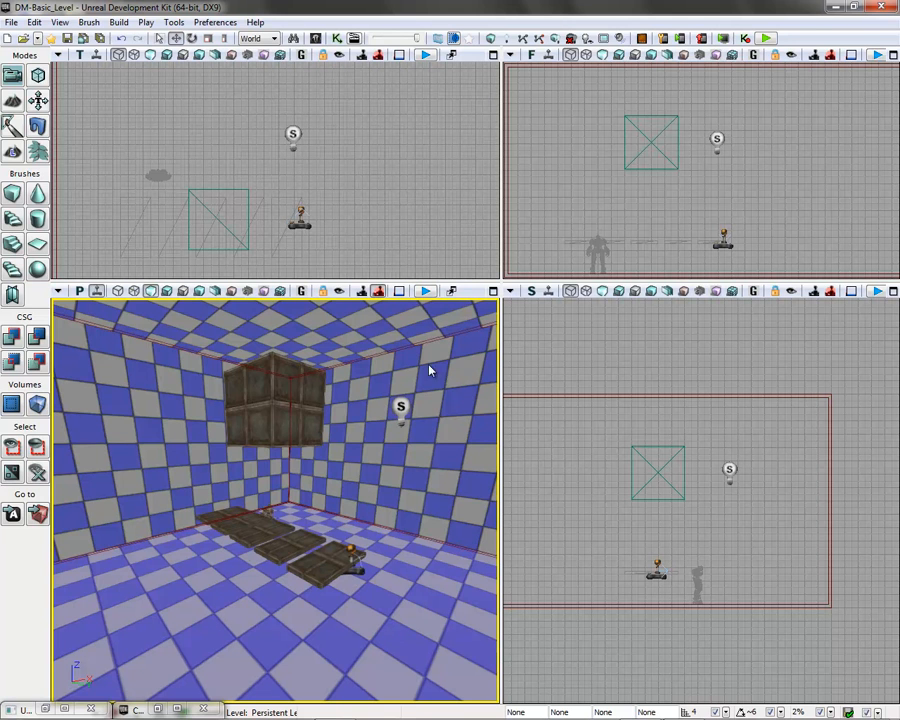
# - Minimize UDK, switch to 3ds Max, and start a new empty scene that discards the bridge objects
pyautogui.click(837, 10)
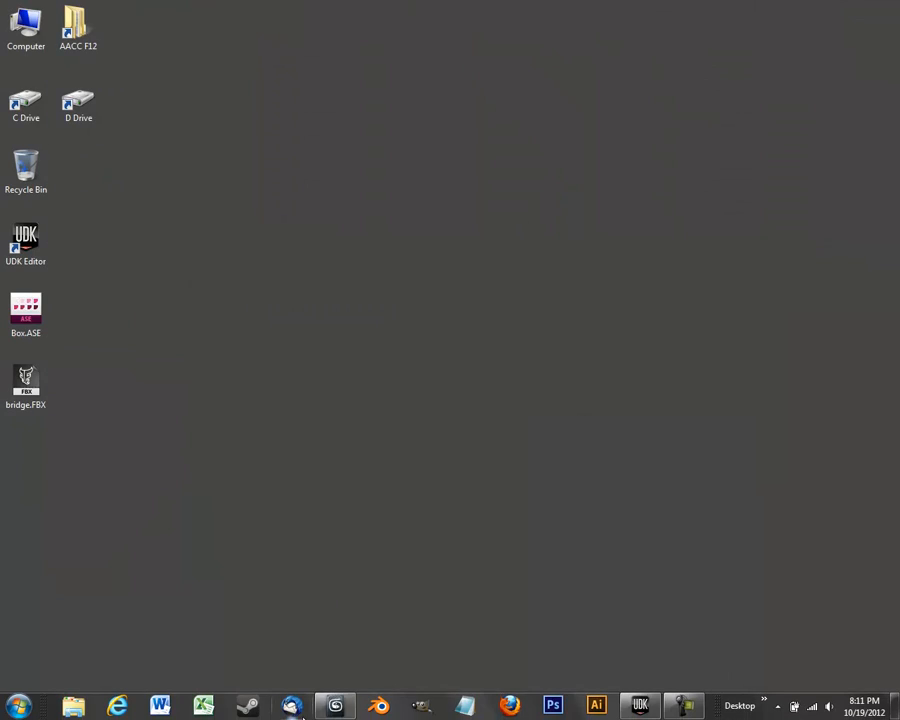
pyautogui.click(337, 707)
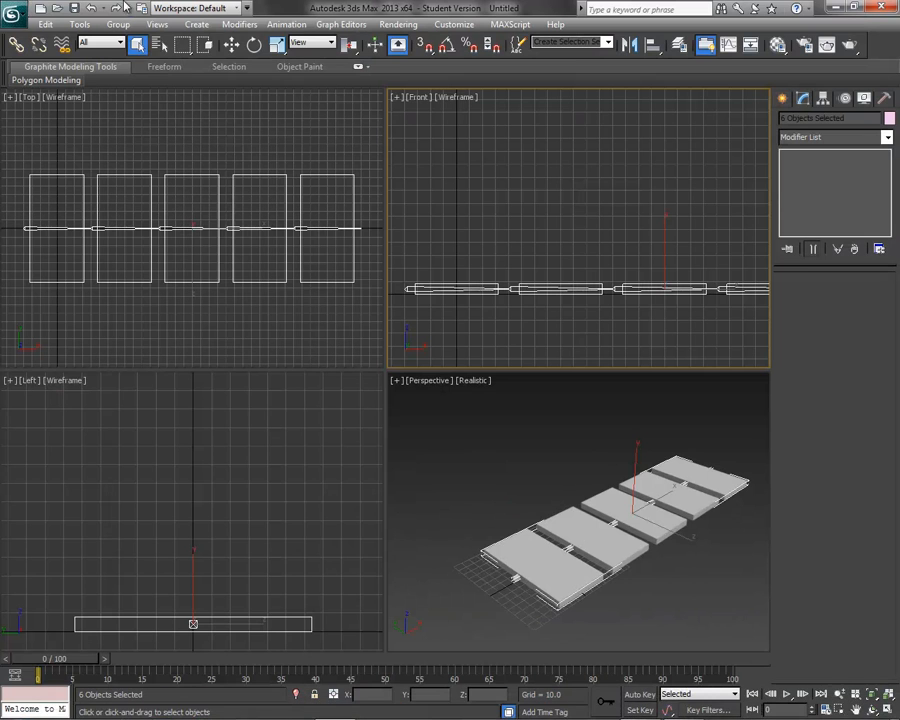
pyautogui.click(12, 13)
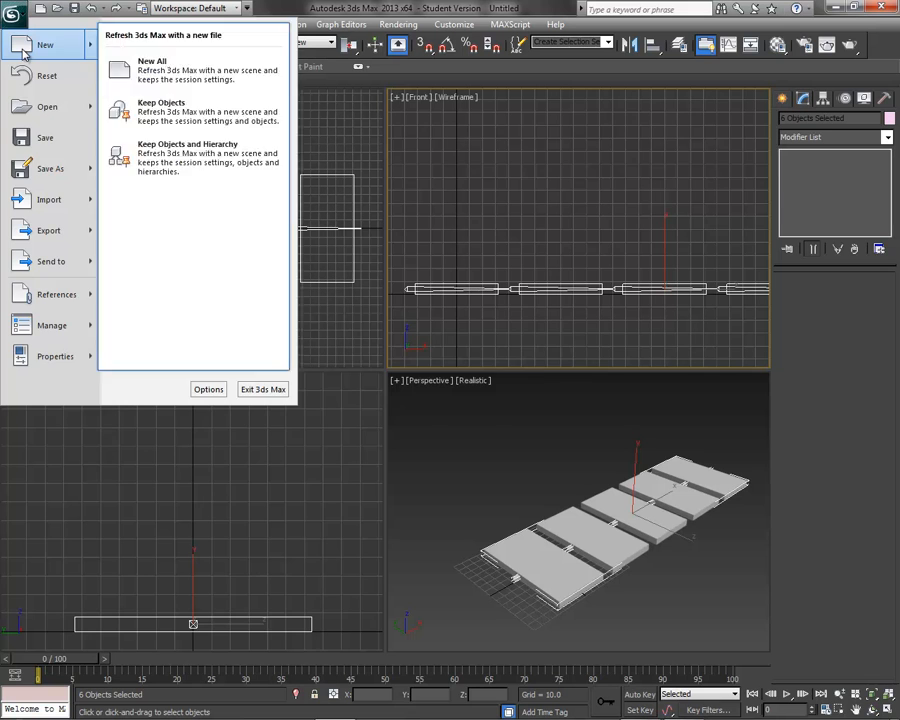
pyautogui.click(26, 44)
pyautogui.click(460, 414)
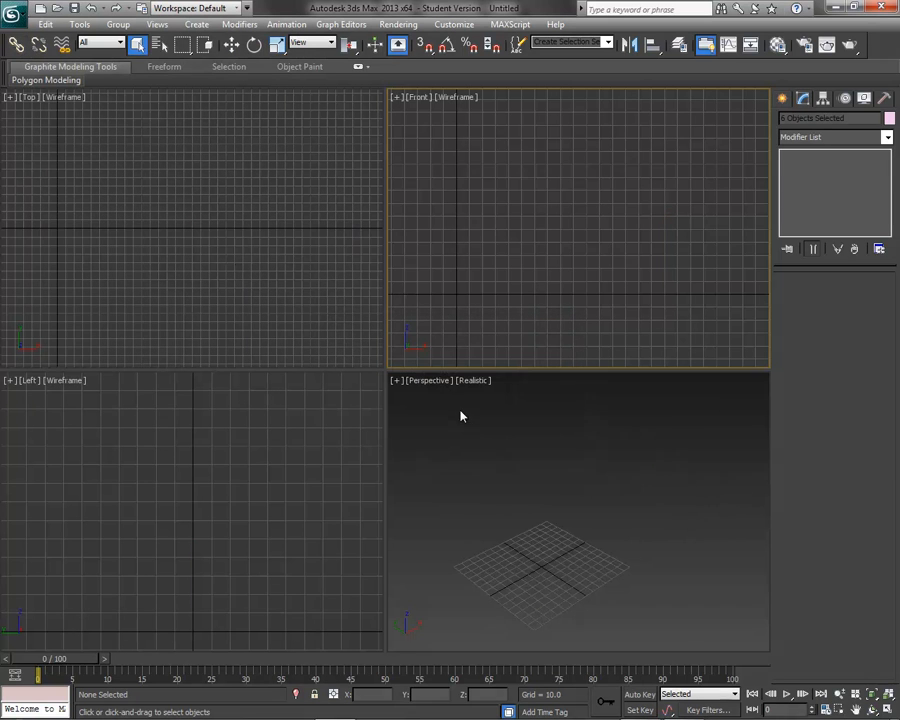
pyautogui.click(9, 82)
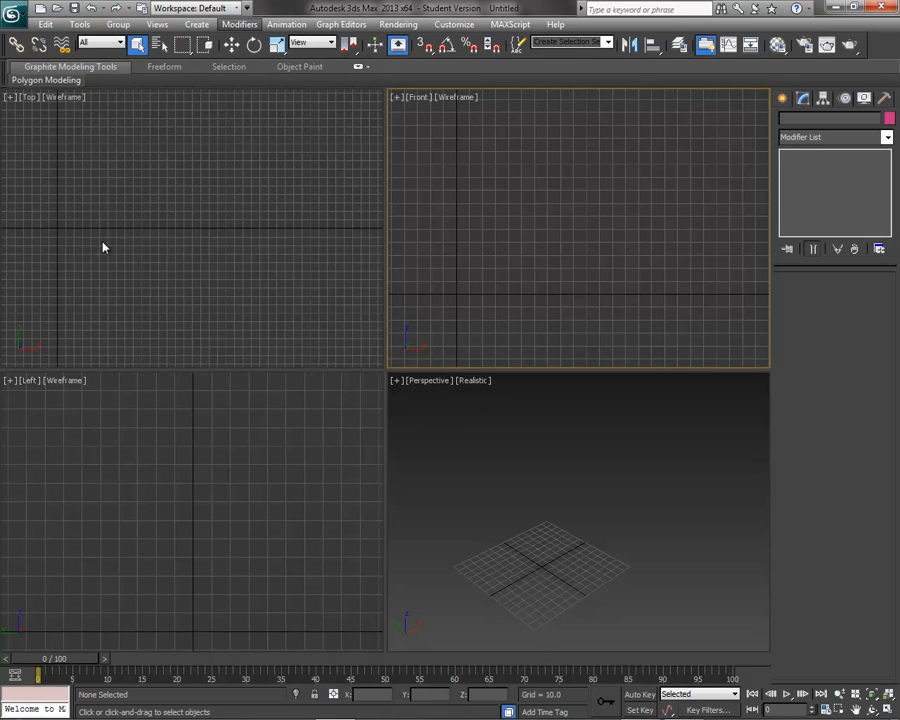
# - Draw a standard primitive plane about 250 long and 286 wide in the Top view, starting at the origin
pyautogui.moveTo(162, 228); pyautogui.dragTo(319, 248, button='middle')
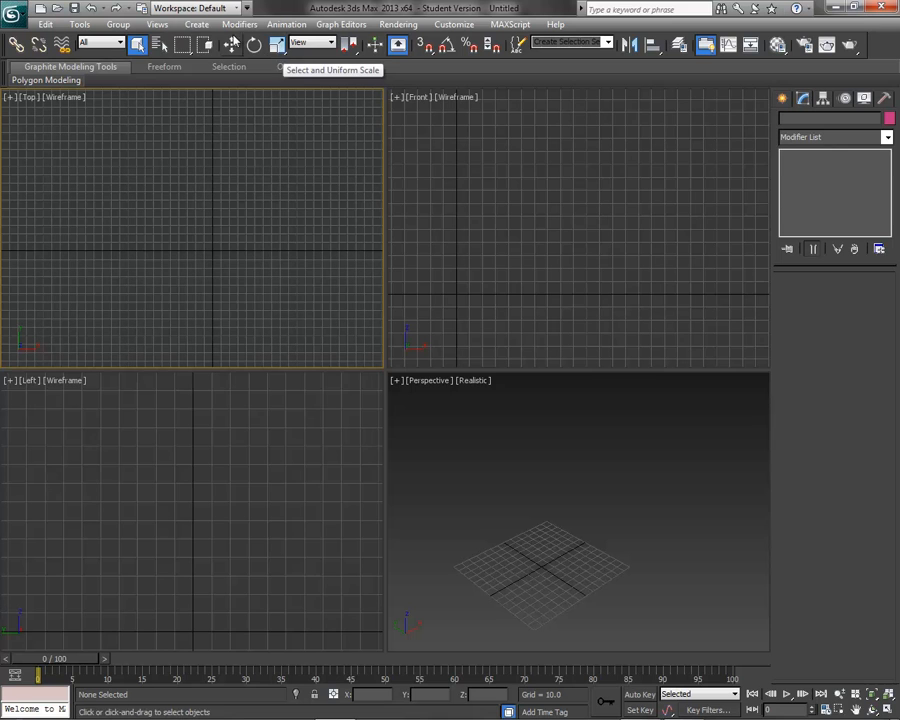
pyautogui.click(196, 24)
pyautogui.moveTo(211, 41)
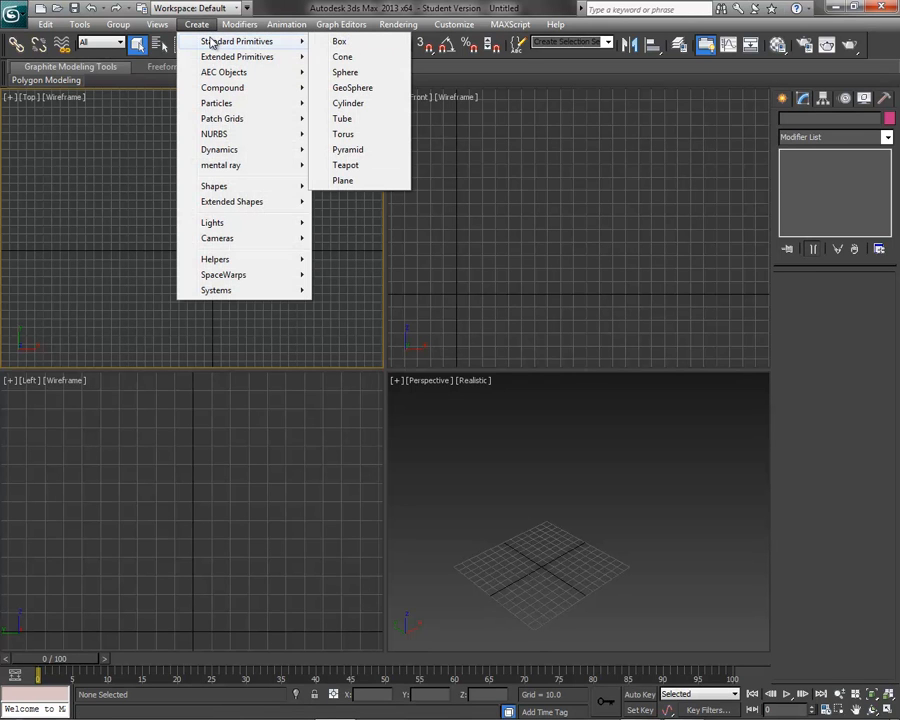
pyautogui.click(350, 180)
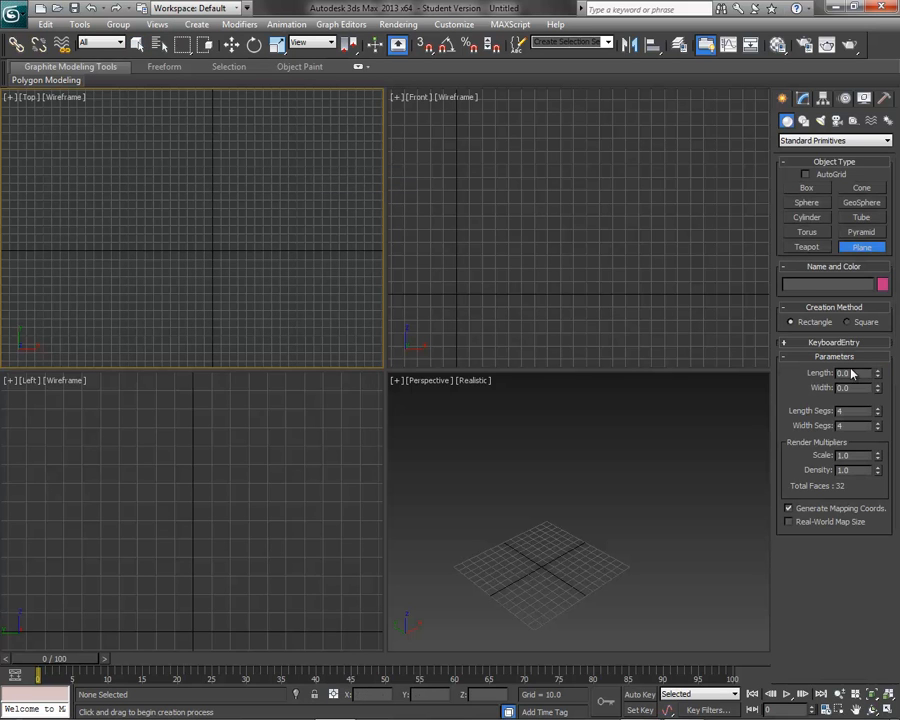
pyautogui.moveTo(858, 372); pyautogui.dragTo(820, 375)
pyautogui.click(219, 259)
pyautogui.moveTo(222, 262); pyautogui.dragTo(454, 462)
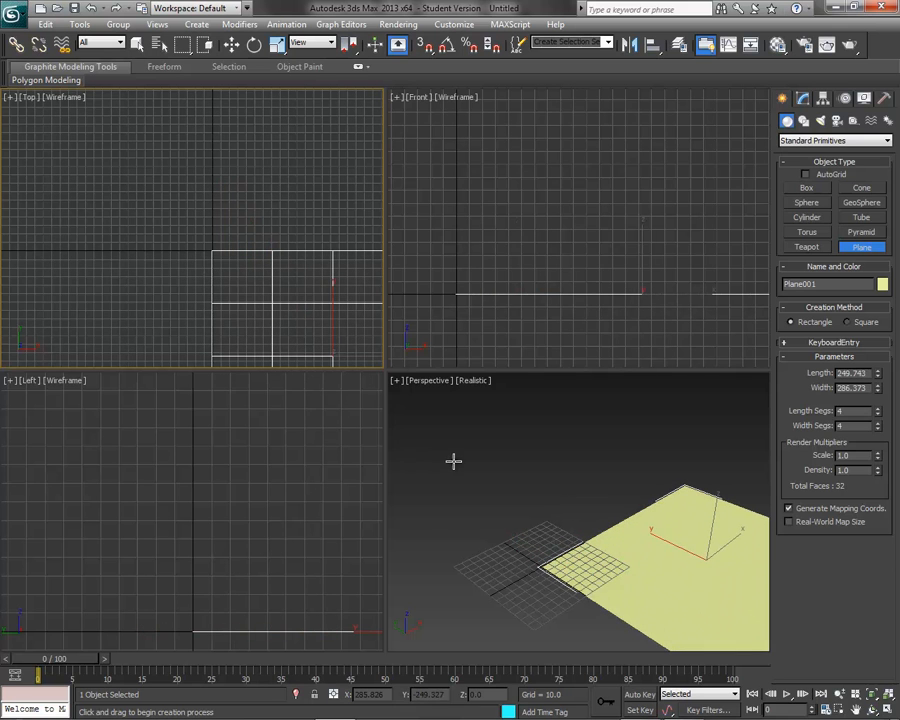
# - Set the plane's length and width to 256
pyautogui.click(231, 44)
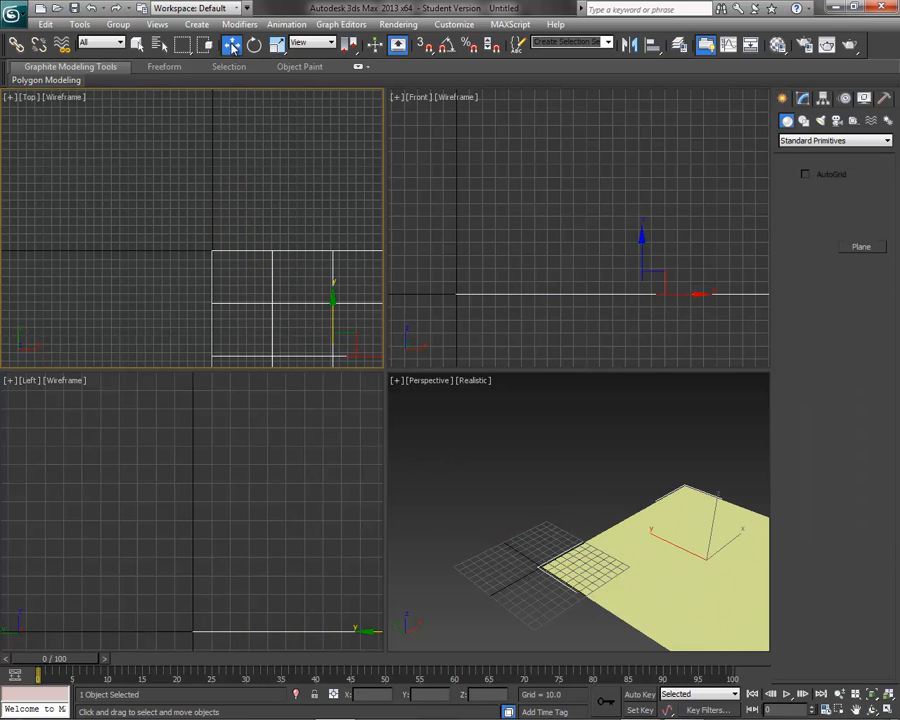
pyautogui.click(802, 98)
pyautogui.moveTo(868, 297); pyautogui.dragTo(810, 296)
pyautogui.write('256')
pyautogui.press('Tab')
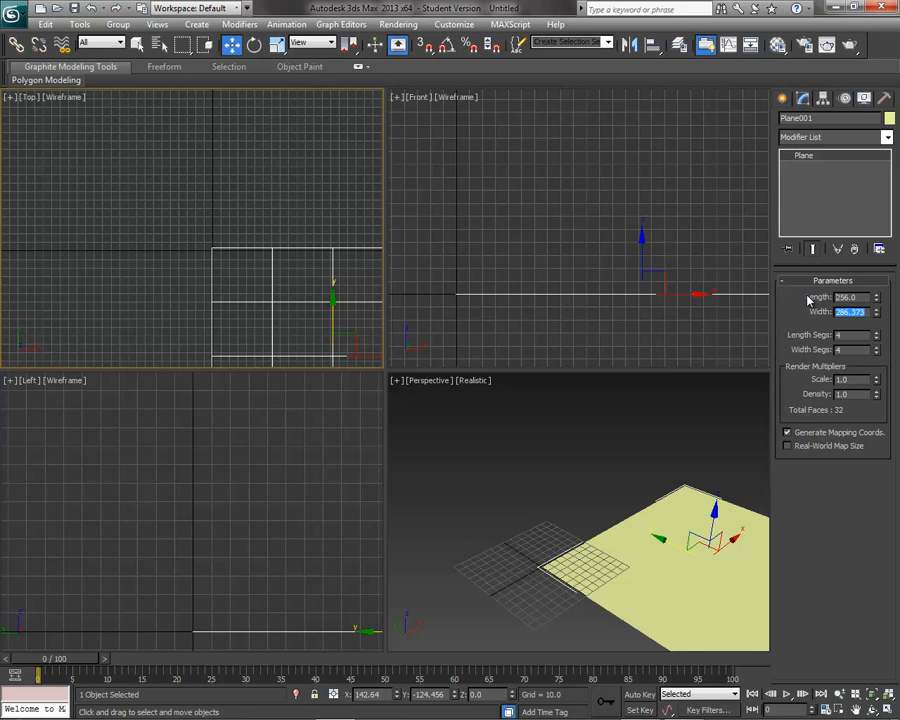
pyautogui.write('256')
pyautogui.press('Tab')
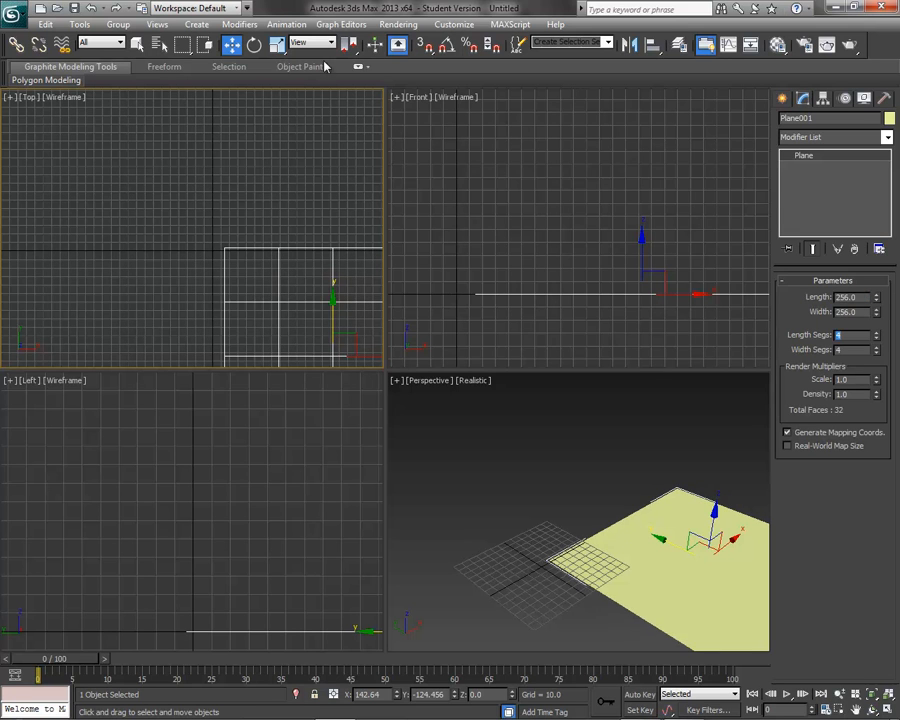
# - Move the plane to the world origin by setting its absolute X and Y coordinates to 0
pyautogui.rightClick(233, 47)
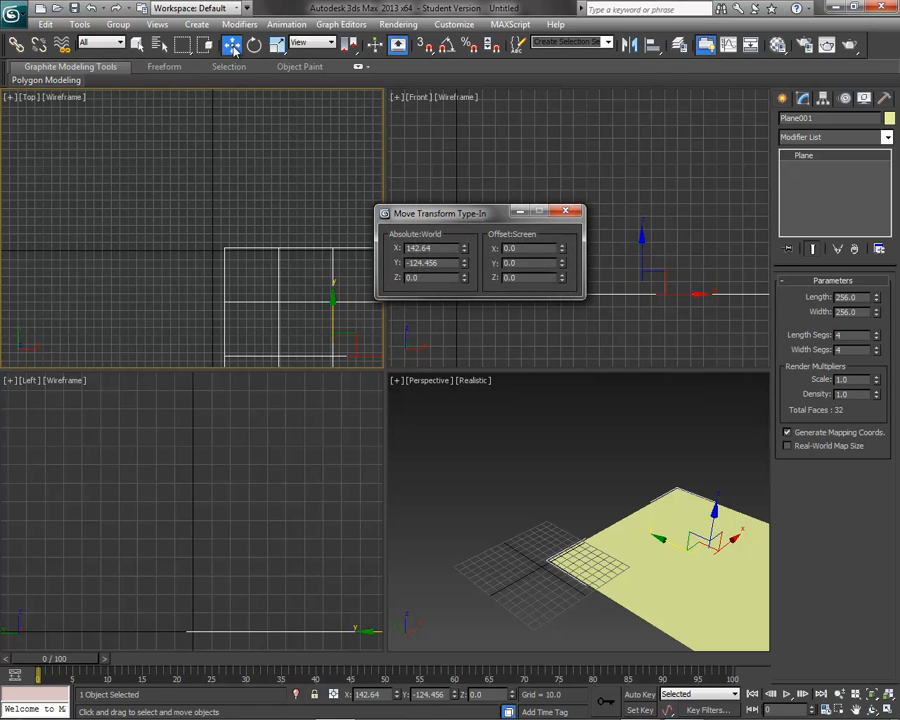
pyautogui.write('0')
pyautogui.click(444, 263)
pyautogui.write('0')
pyautogui.doubleClick(448, 262)
pyautogui.write('0')
pyautogui.click(439, 250)
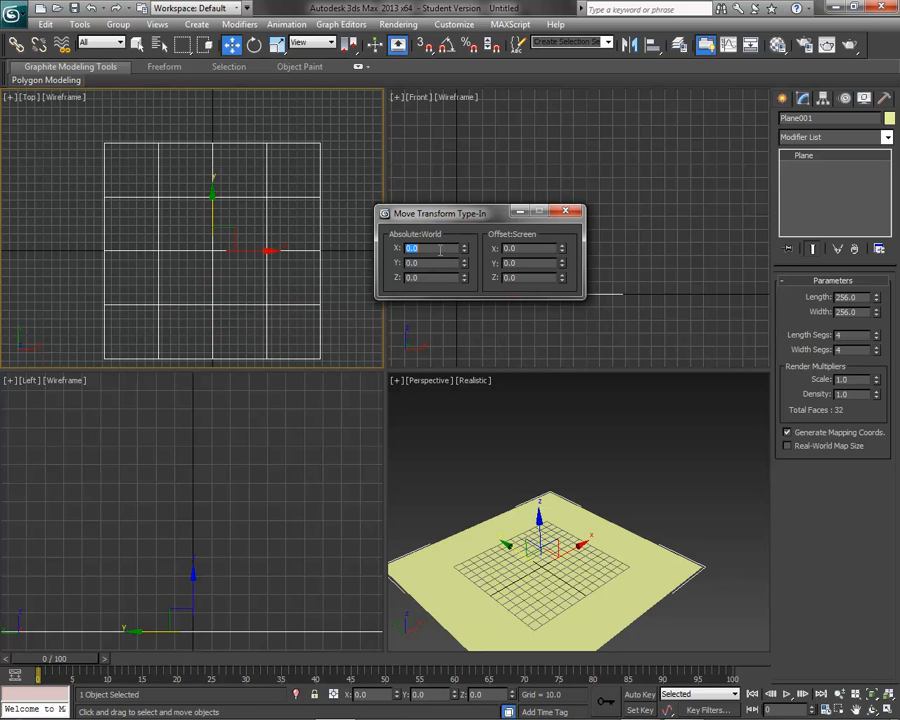
pyautogui.click(564, 211)
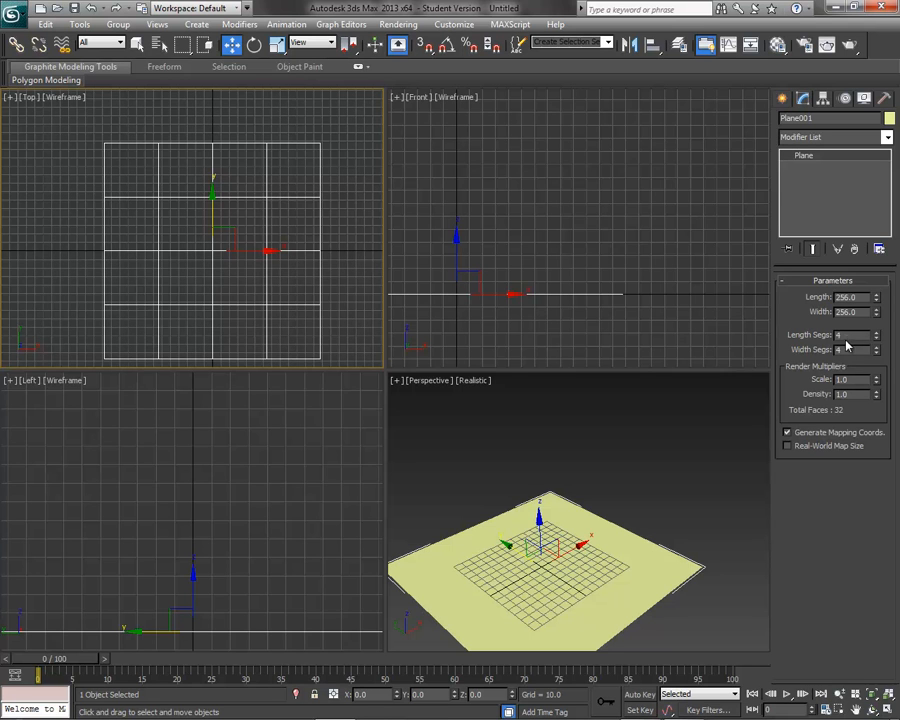
# - Deselect the plane and turn on Edged Faces shading in the Perspective view
pyautogui.rightClick(470, 384)
pyautogui.rightClick(470, 385)
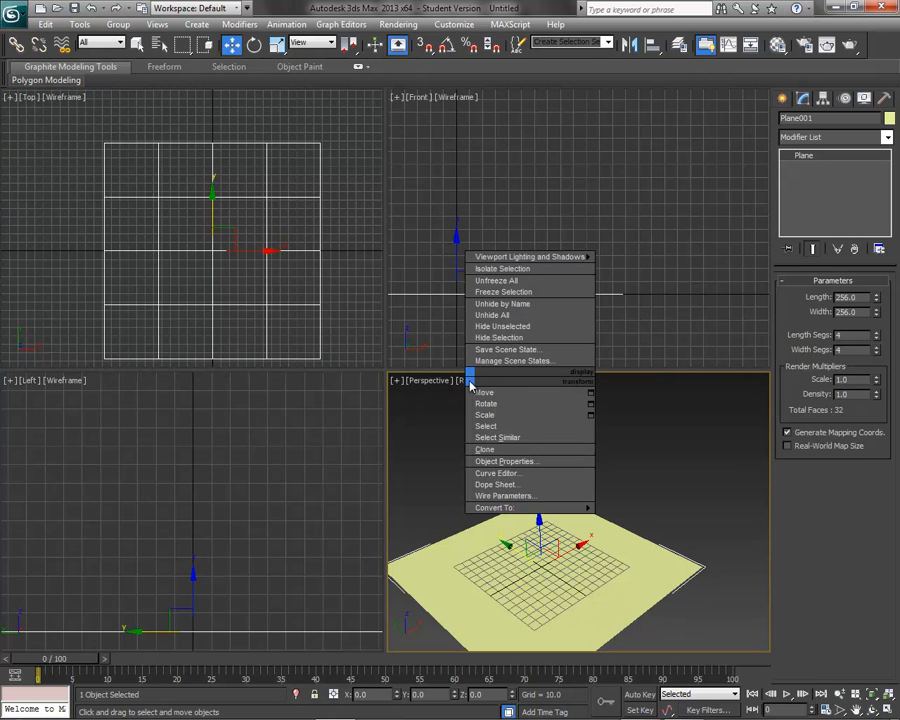
pyautogui.click(463, 383)
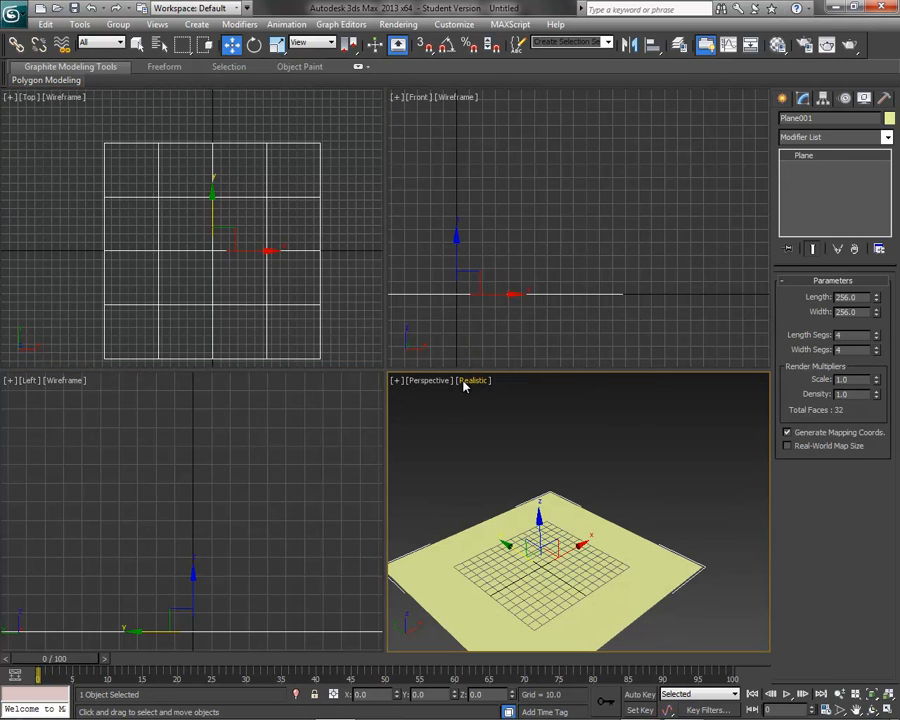
pyautogui.click(466, 385)
pyautogui.rightClick(471, 387)
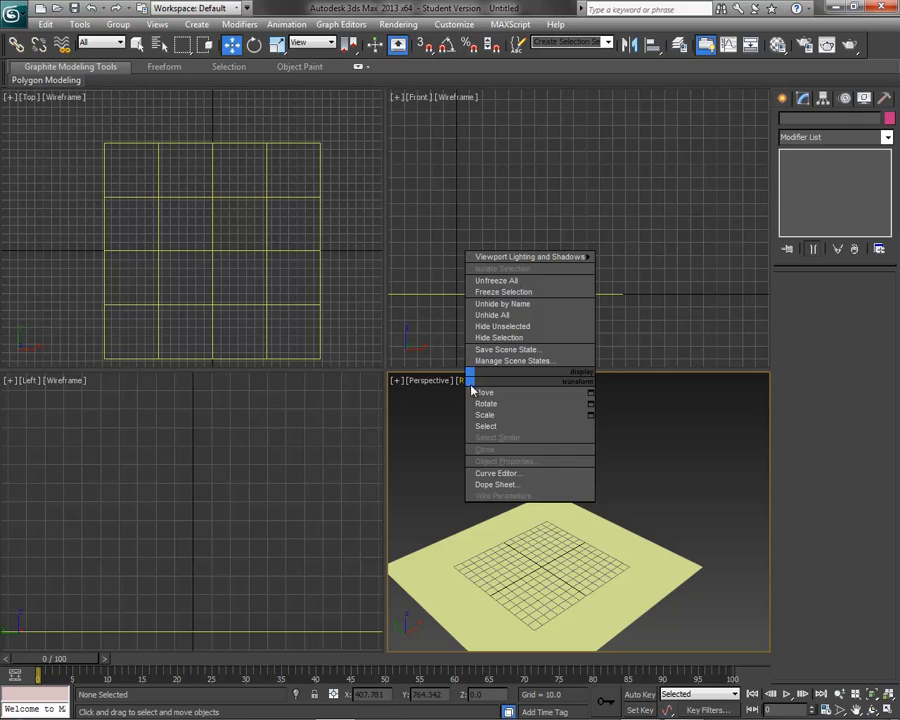
pyautogui.click(459, 392)
pyautogui.click(474, 381)
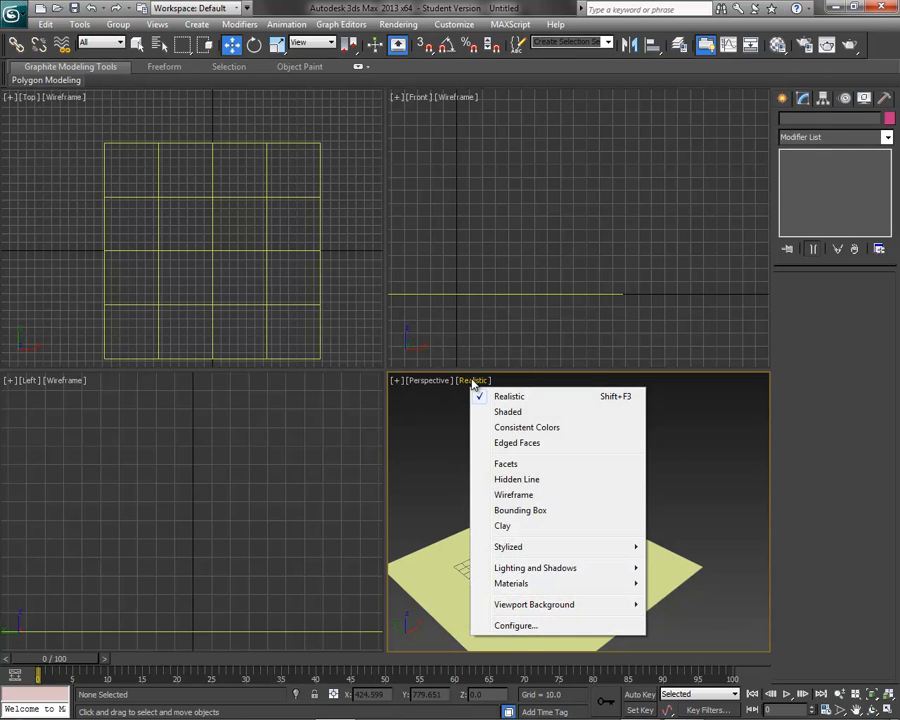
pyautogui.click(503, 447)
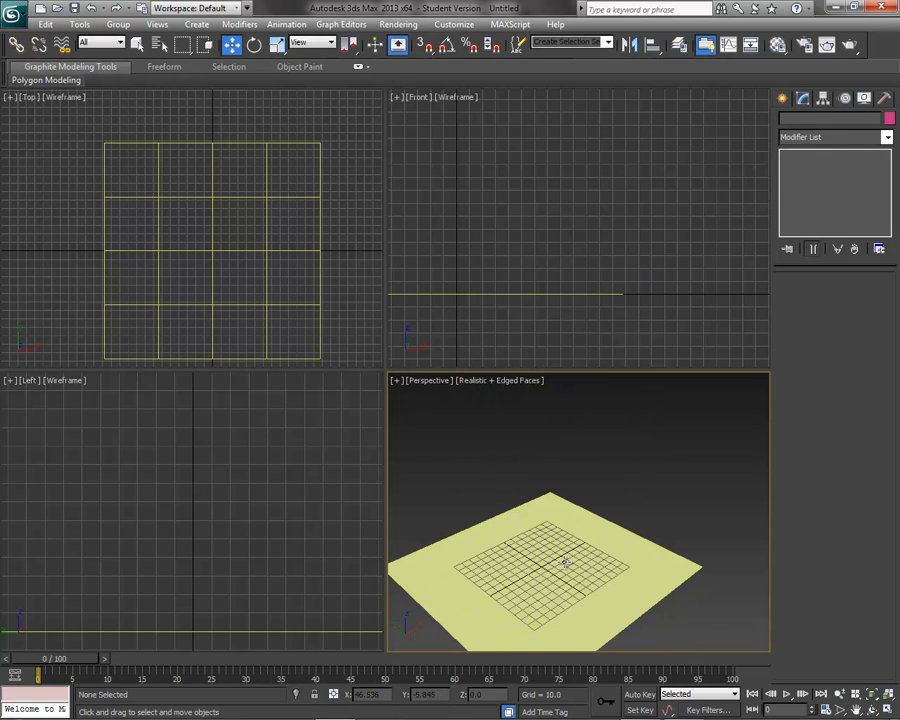
# - Set the plane's length and width segments to 10 each
pyautogui.click(265, 274)
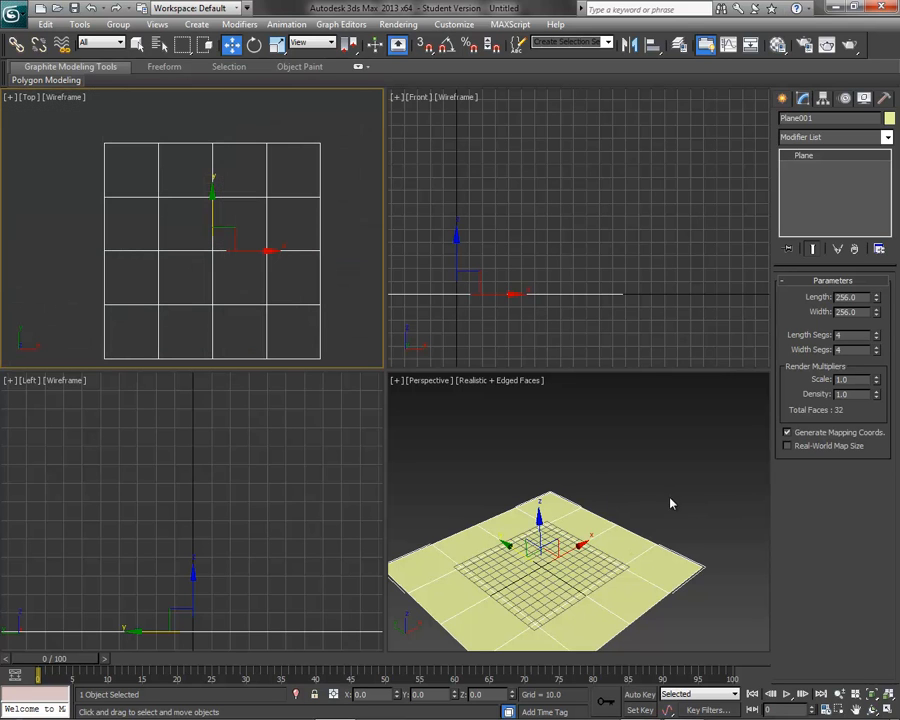
pyautogui.click(340, 249)
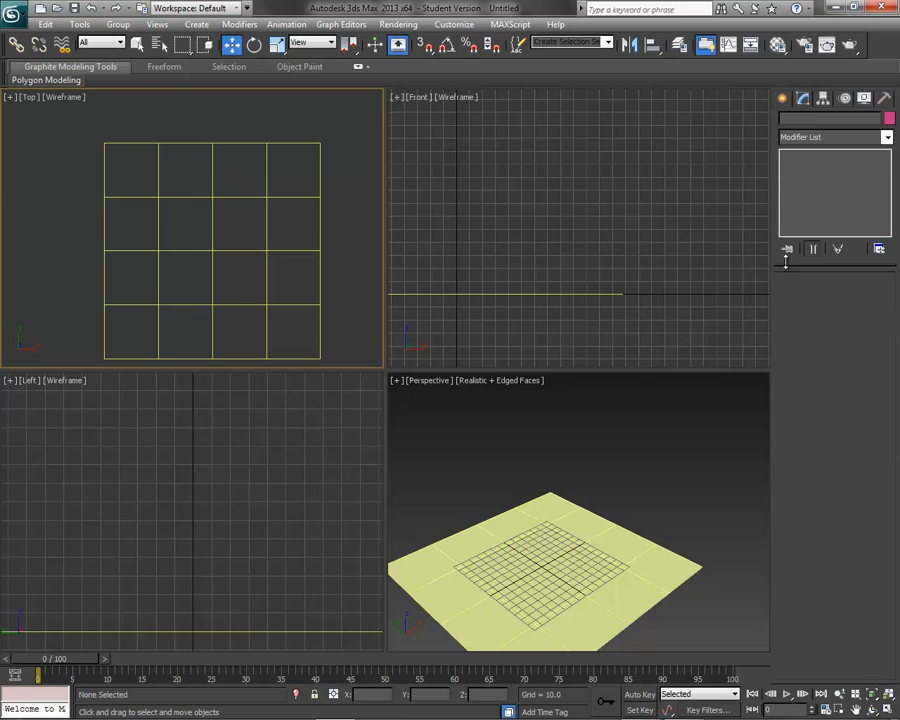
pyautogui.click(321, 254)
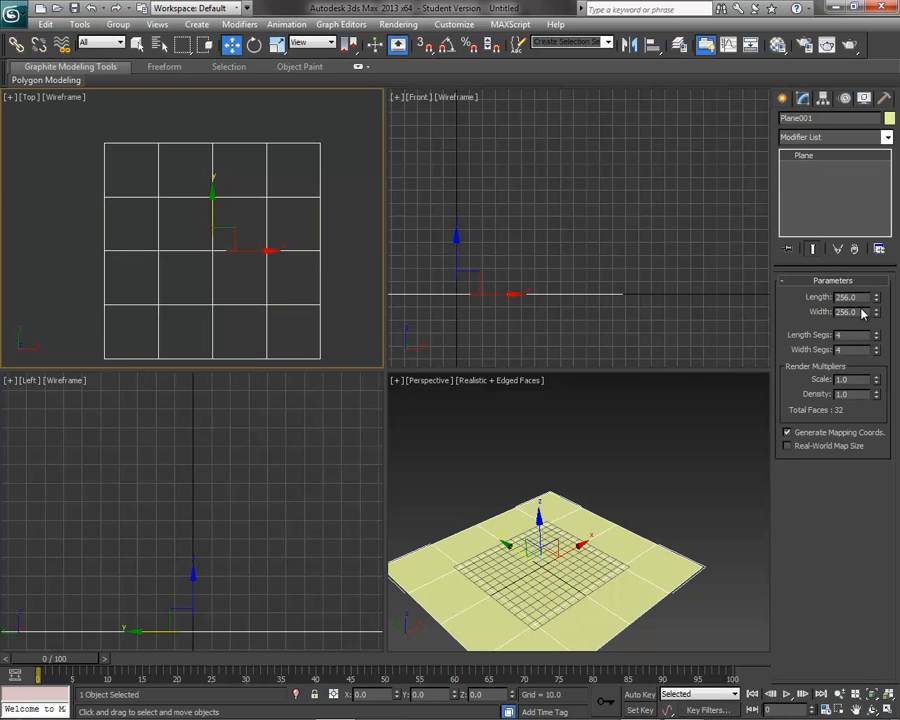
pyautogui.write('10')
pyautogui.press('Tab')
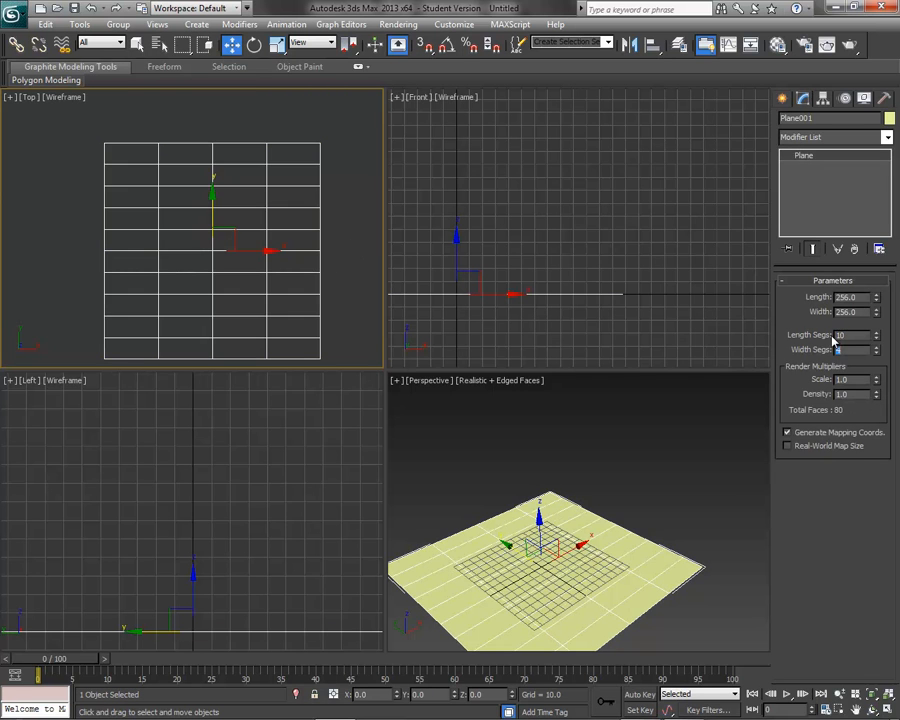
pyautogui.write('10')
pyautogui.press('Tab')
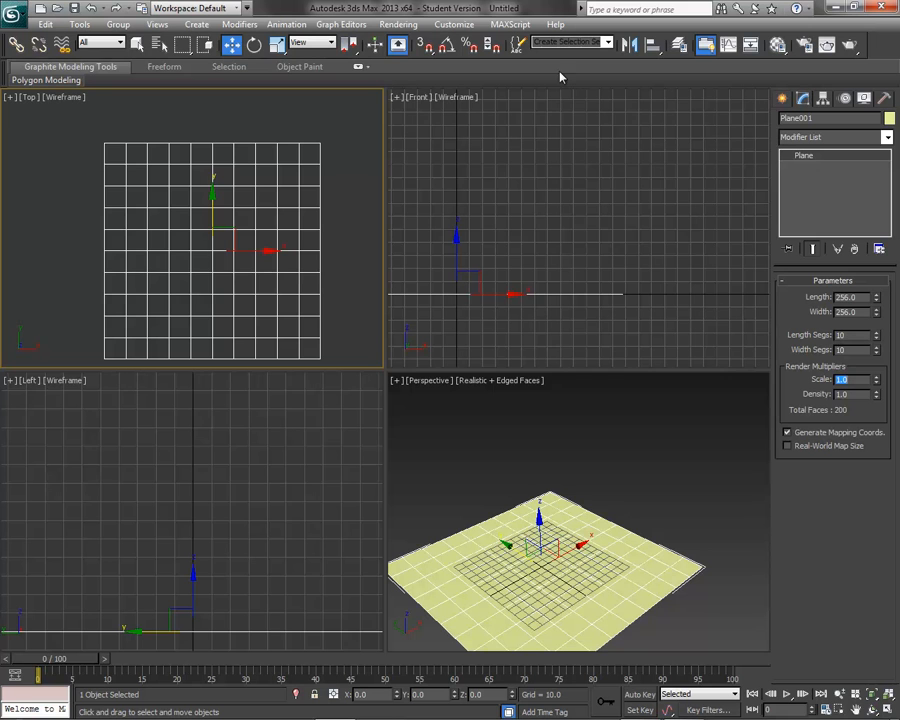
# - Assign the 01 - Default material from the Material Editor to the plane, close the editor and deselect the plane
pyautogui.click(387, 27)
pyautogui.moveTo(390, 272)
pyautogui.click(670, 272)
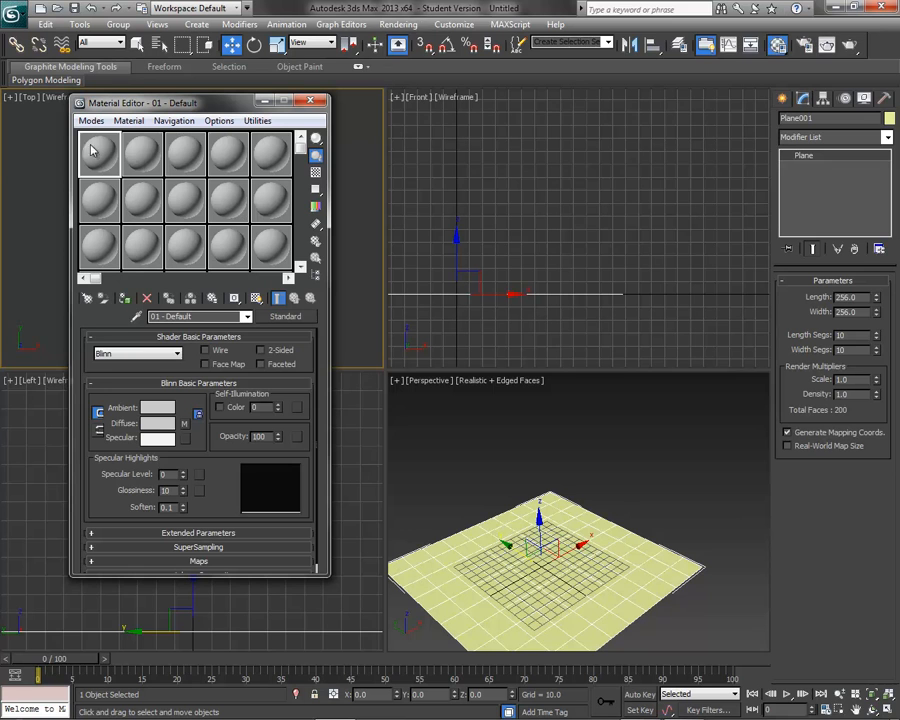
pyautogui.moveTo(99, 154); pyautogui.dragTo(460, 594)
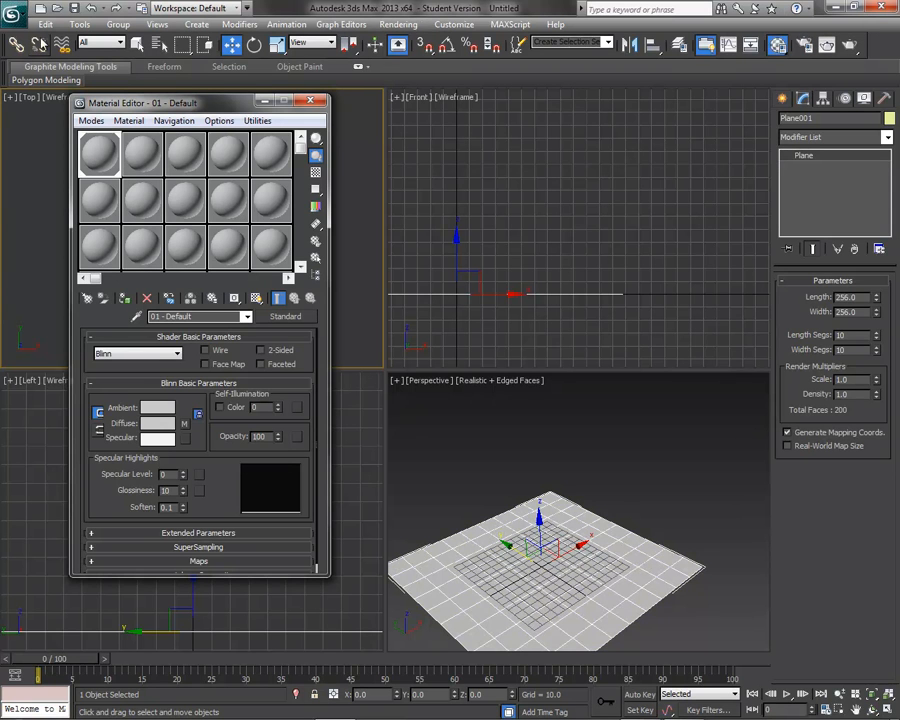
pyautogui.click(310, 101)
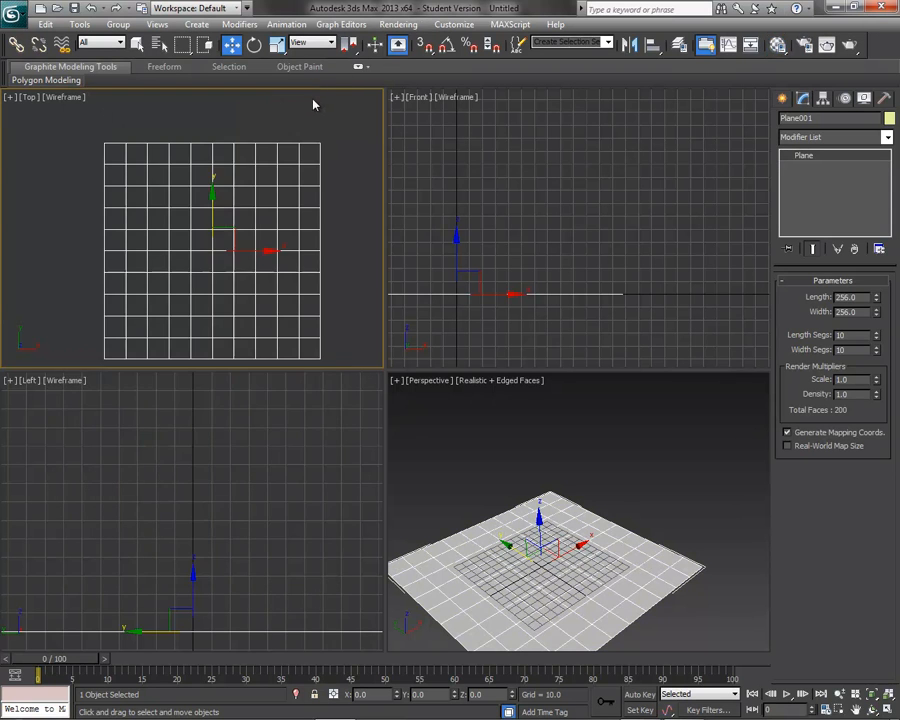
pyautogui.click(350, 205)
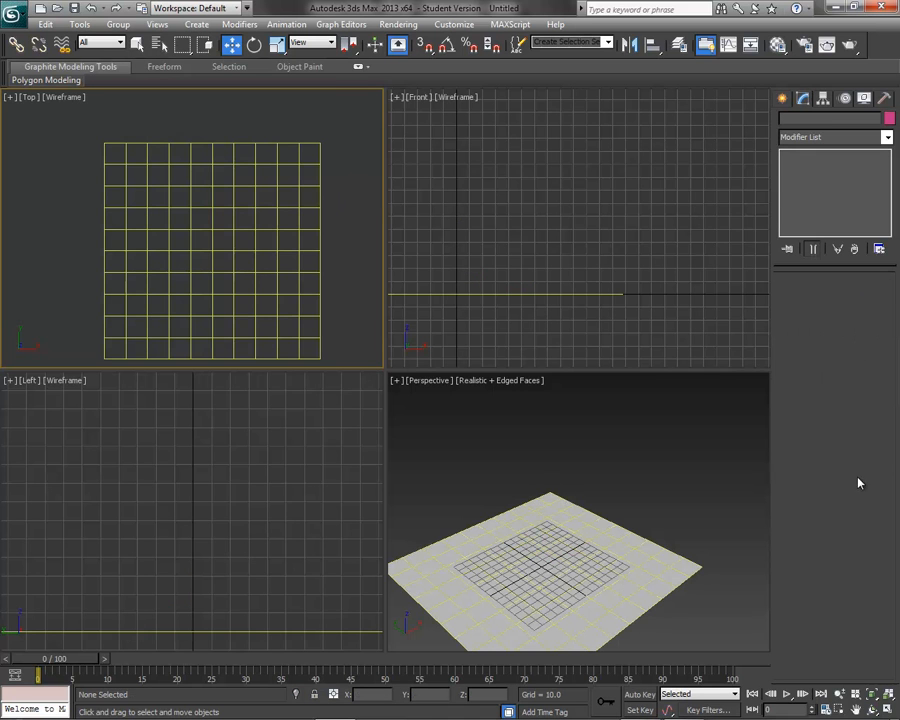
# - Maximize the Top view and start the Bones IK Chain tool
pyautogui.click(884, 707)
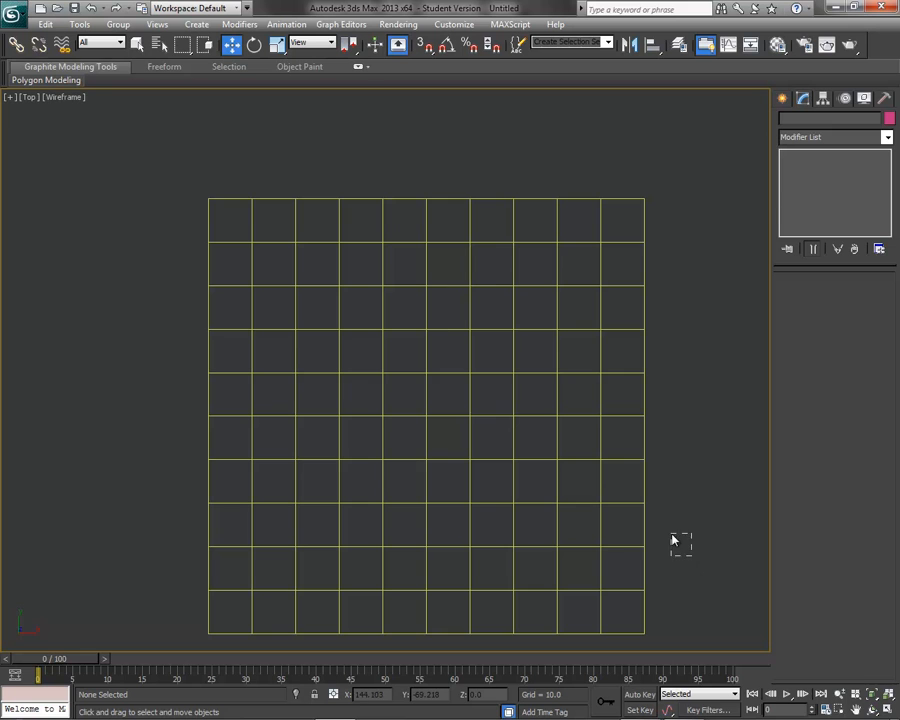
pyautogui.click(199, 28)
pyautogui.moveTo(307, 292)
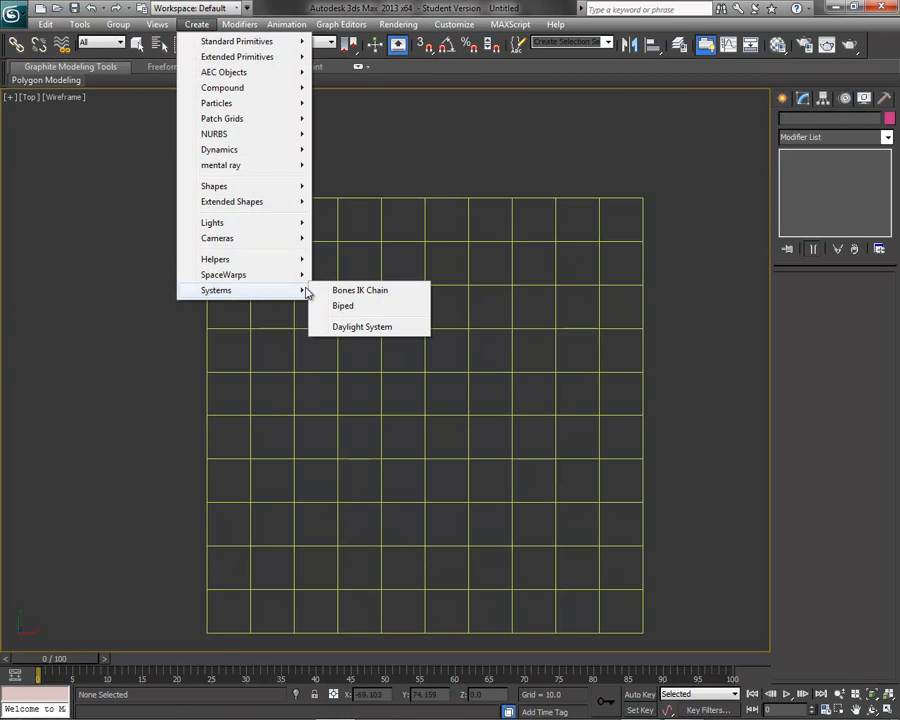
pyautogui.click(336, 291)
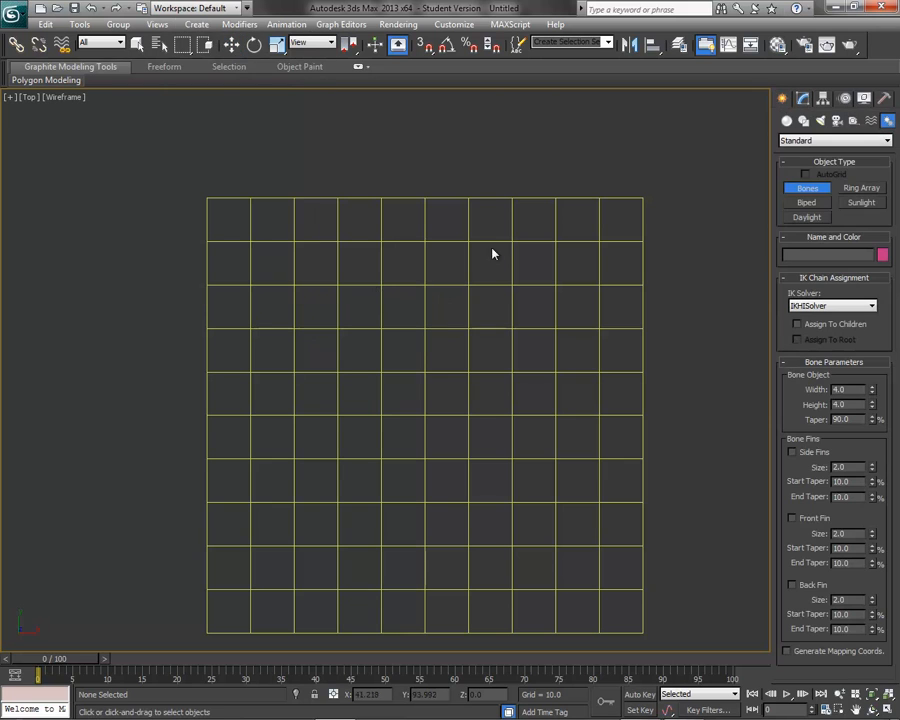
pyautogui.click(425, 190)
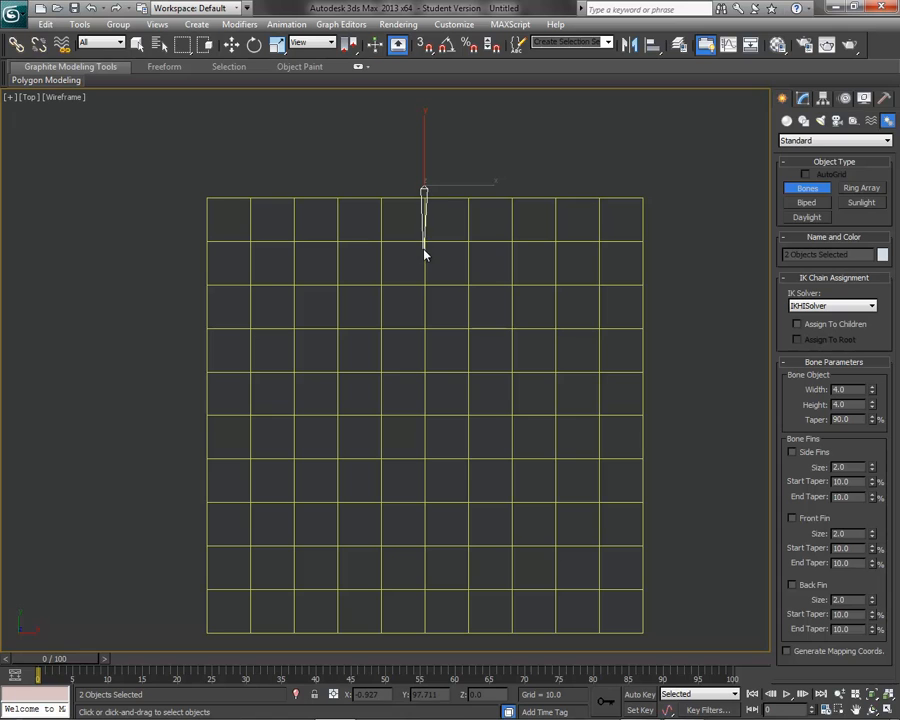
pyautogui.click(425, 254)
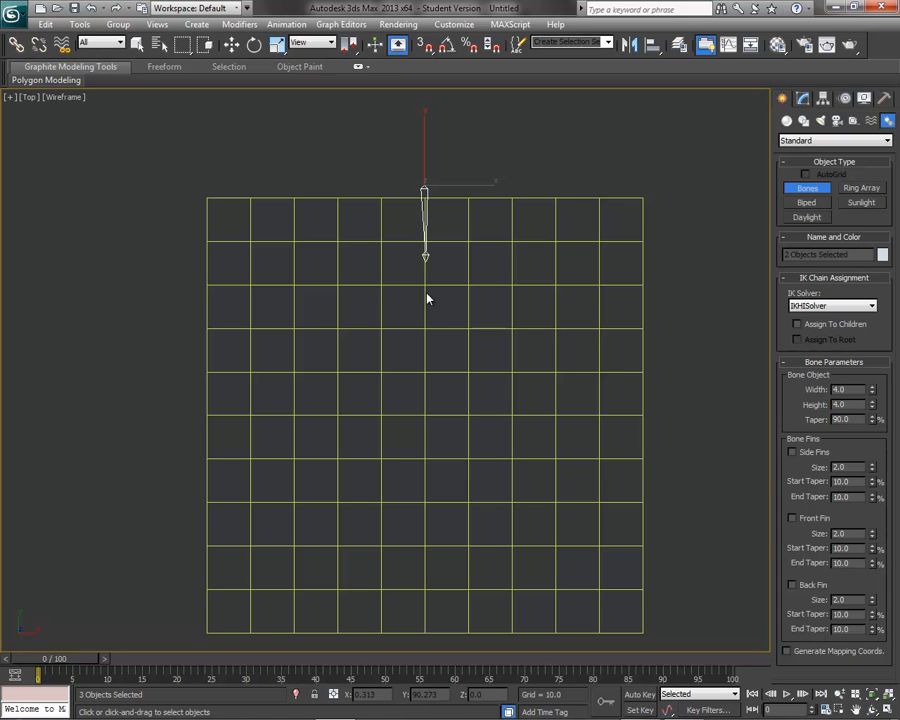
pyautogui.rightClick(425, 349)
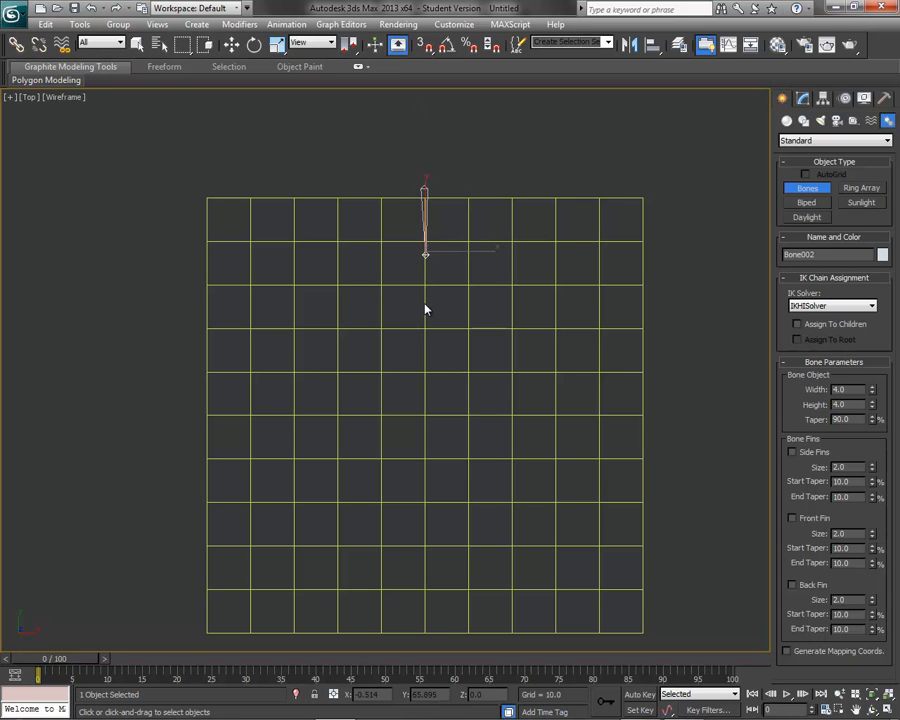
pyautogui.hotkey('ctrl', 'z')
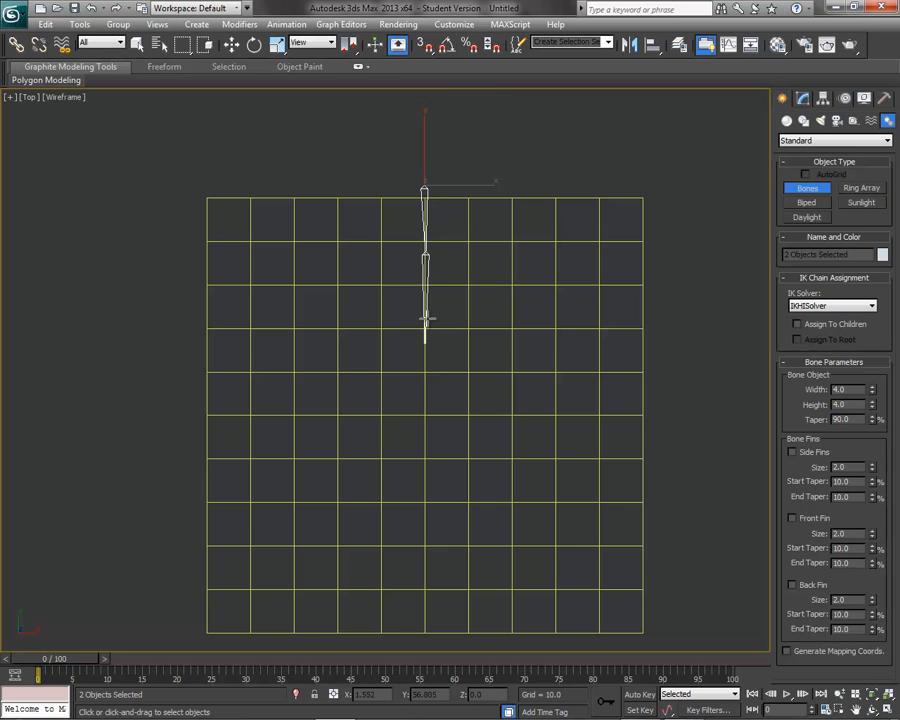
pyautogui.hotkey('ctrl', 'z')
# - Draw a two-bone chain down the plane's centreline from about Y 139, with the joint at about Y 94, and delete the end nub bone
pyautogui.click(427, 184)
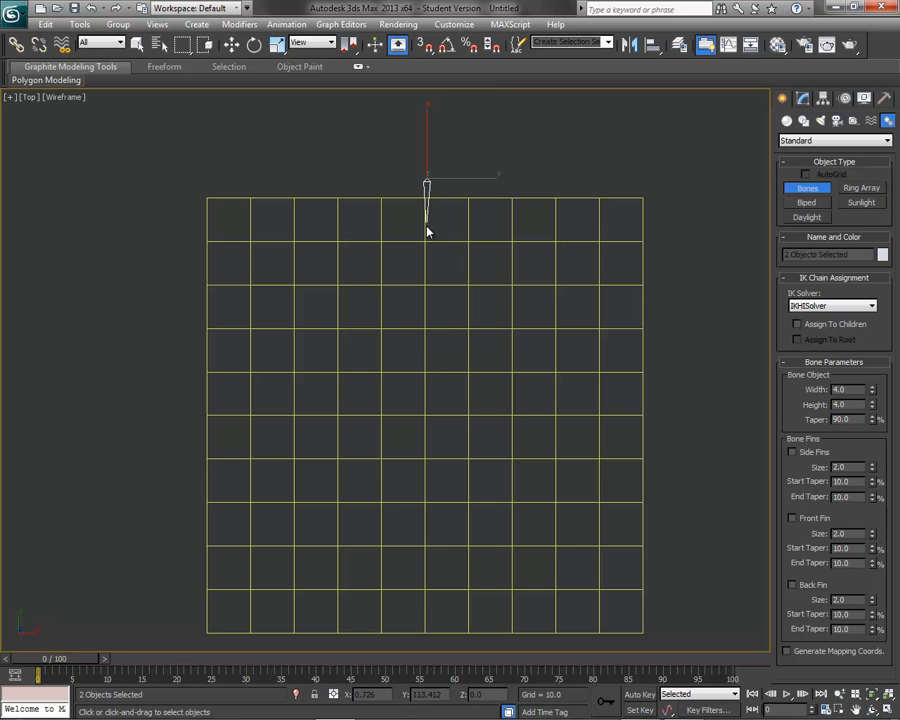
pyautogui.click(425, 258)
pyautogui.click(426, 348)
pyautogui.rightClick(427, 392)
pyautogui.press('Delete')
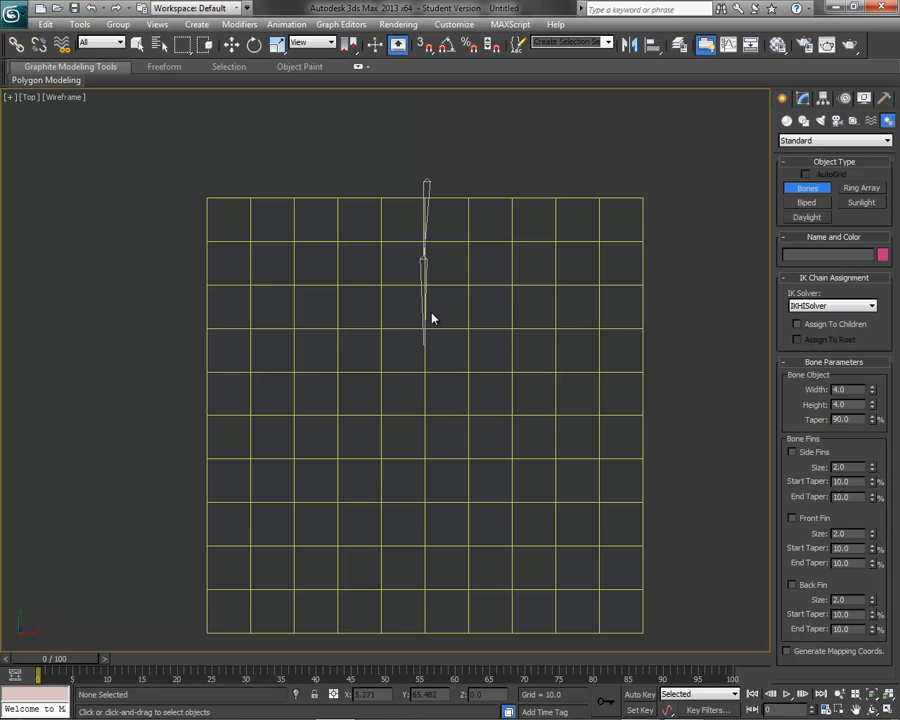
pyautogui.click(231, 44)
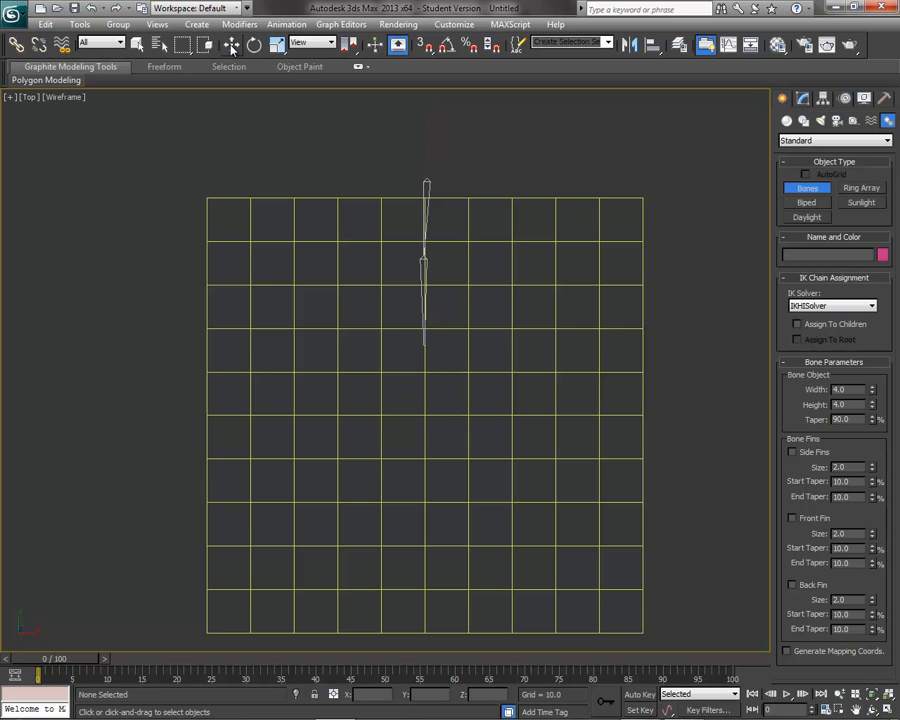
pyautogui.click(426, 185)
pyautogui.click(422, 265)
pyautogui.click(429, 184)
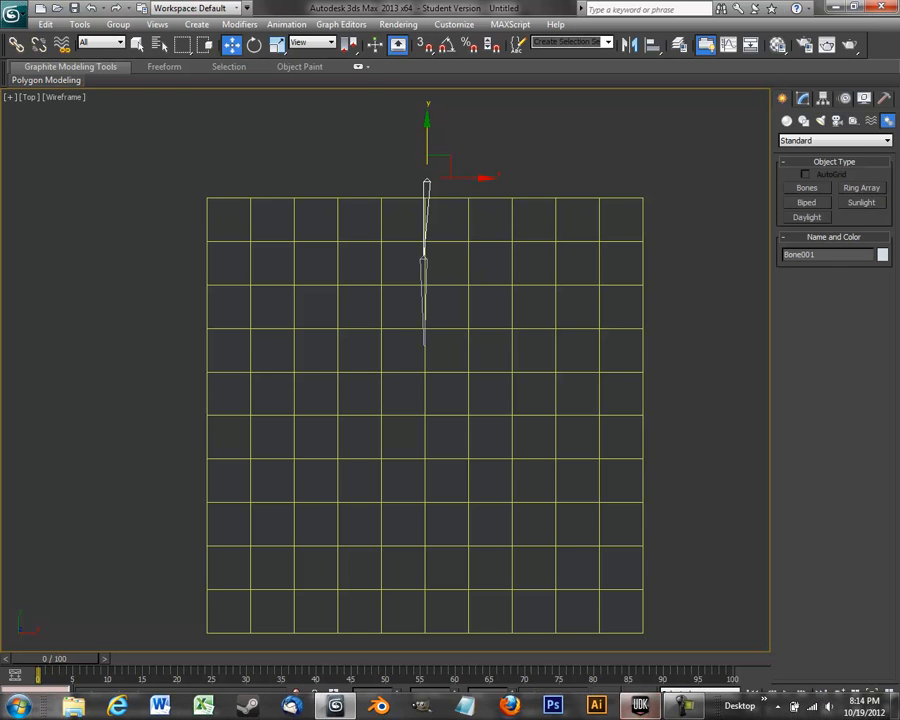
pyautogui.click(686, 706)
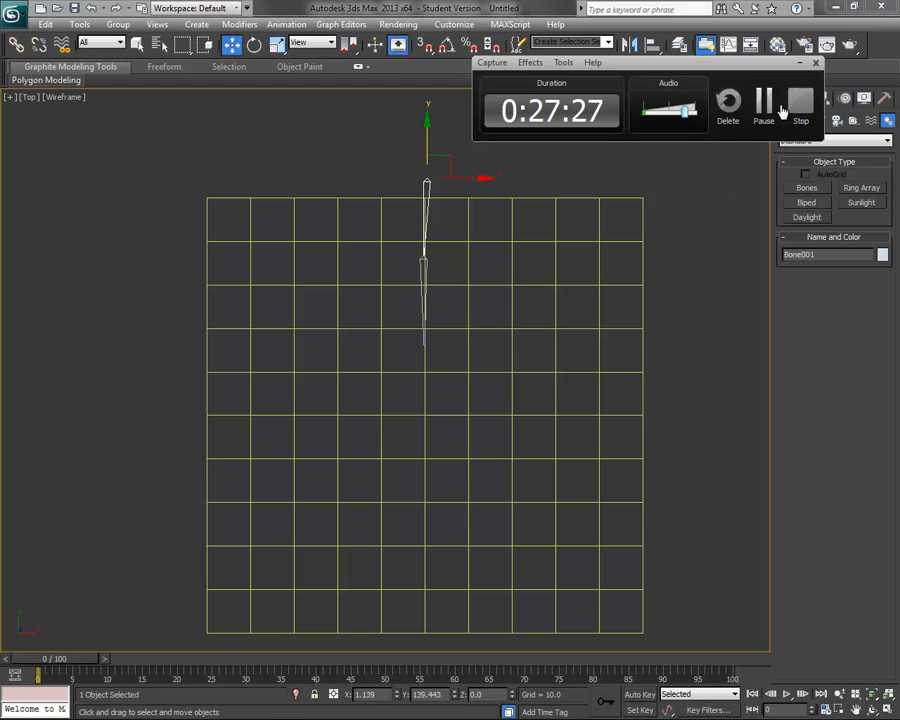
pyautogui.click(763, 106)
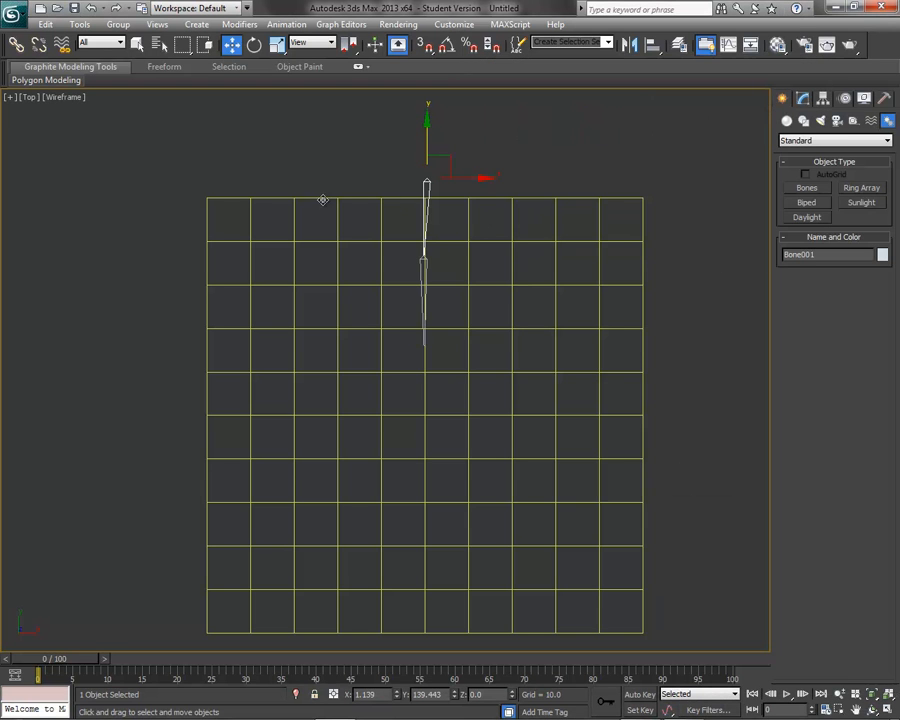
pyautogui.click(420, 278)
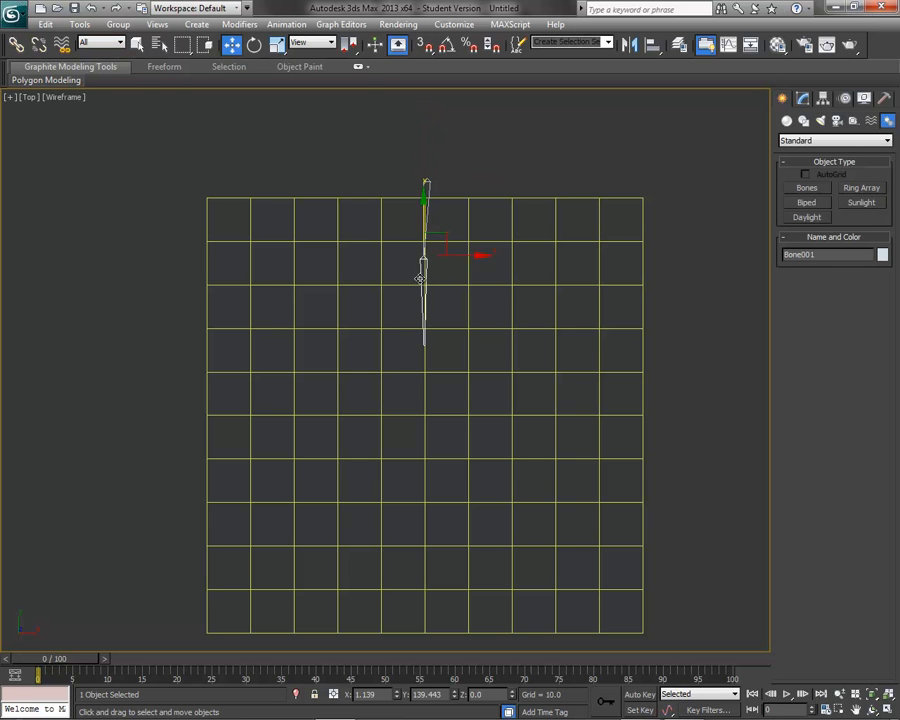
# - Apply a Skin modifier to the plane
pyautogui.click(468, 241)
pyautogui.click(803, 99)
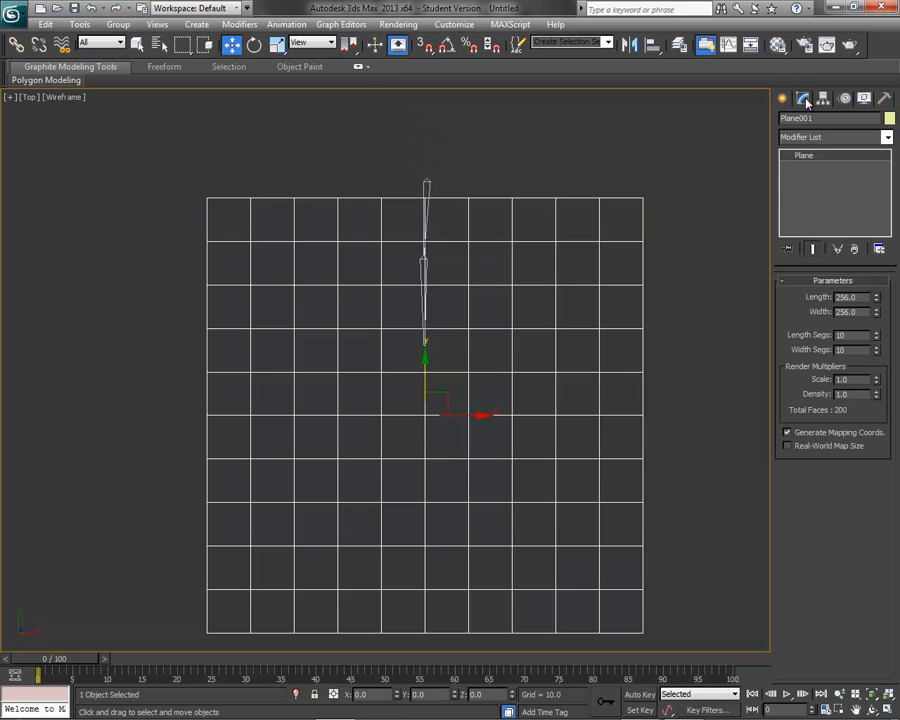
pyautogui.click(886, 137)
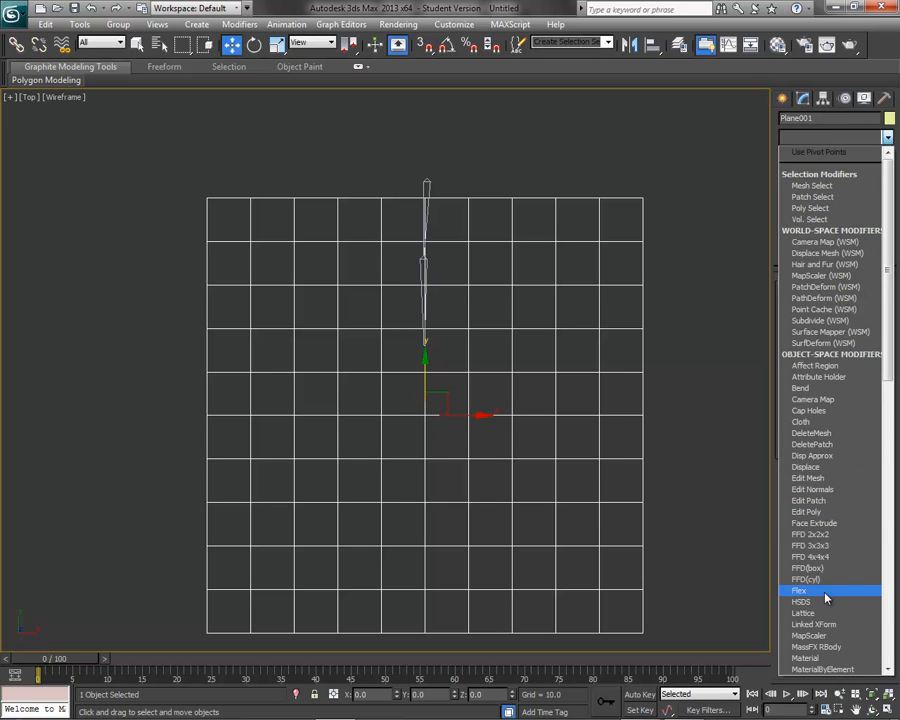
pyautogui.scroll(-3, 825, 595)
pyautogui.scroll(-8, 823, 596)
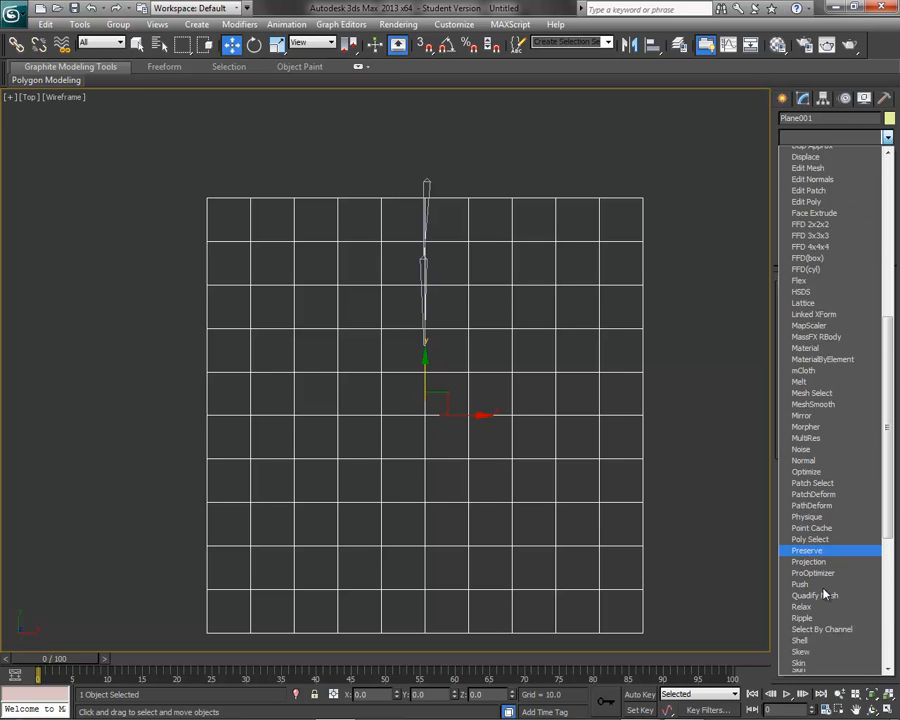
pyautogui.click(819, 601)
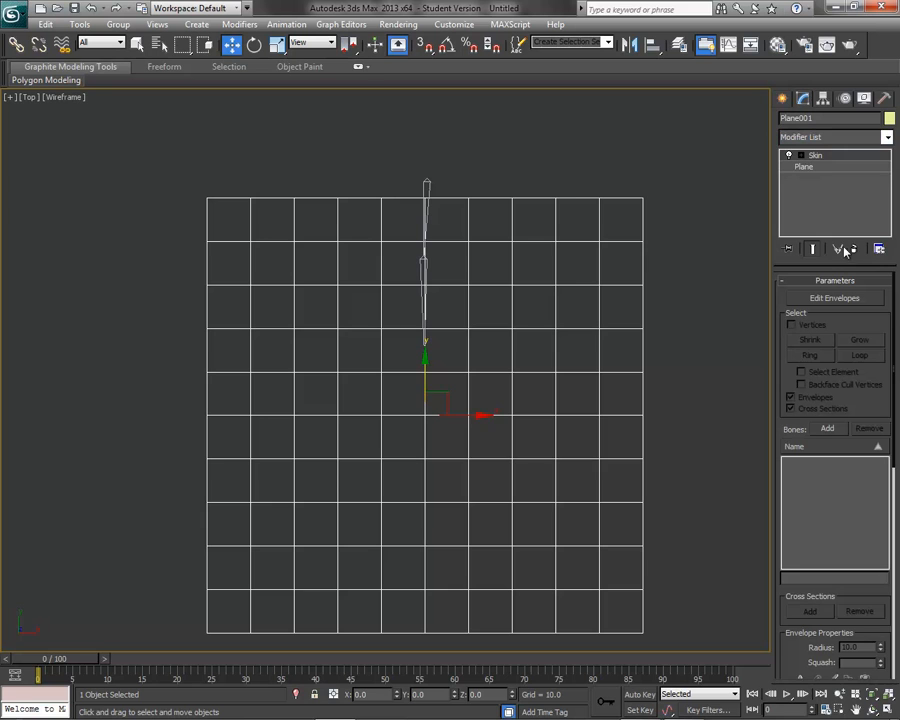
# - Add Bone001 and Bone002 to the plane's Skin modifier
pyautogui.click(826, 427)
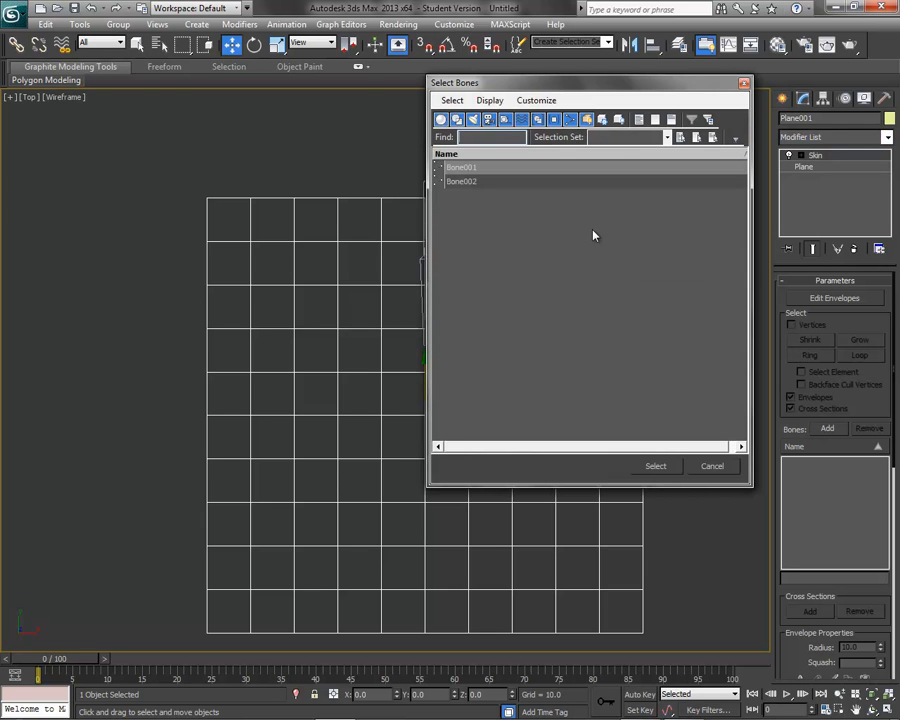
pyautogui.click(468, 169)
pyautogui.keyDown('shift'); pyautogui.click(468, 182); pyautogui.keyUp('shift')
pyautogui.click(655, 466)
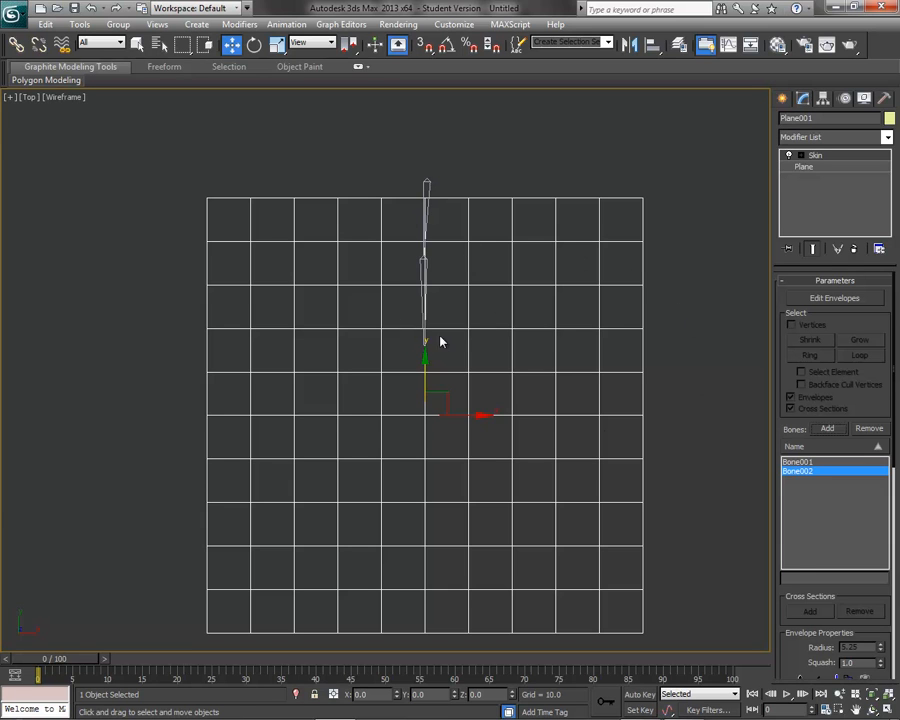
# - Restore the four-view layout and examine the Skin envelope of Bone002 and its weighting on the plane in the Perspective view
pyautogui.hotkey('alt', 'w')
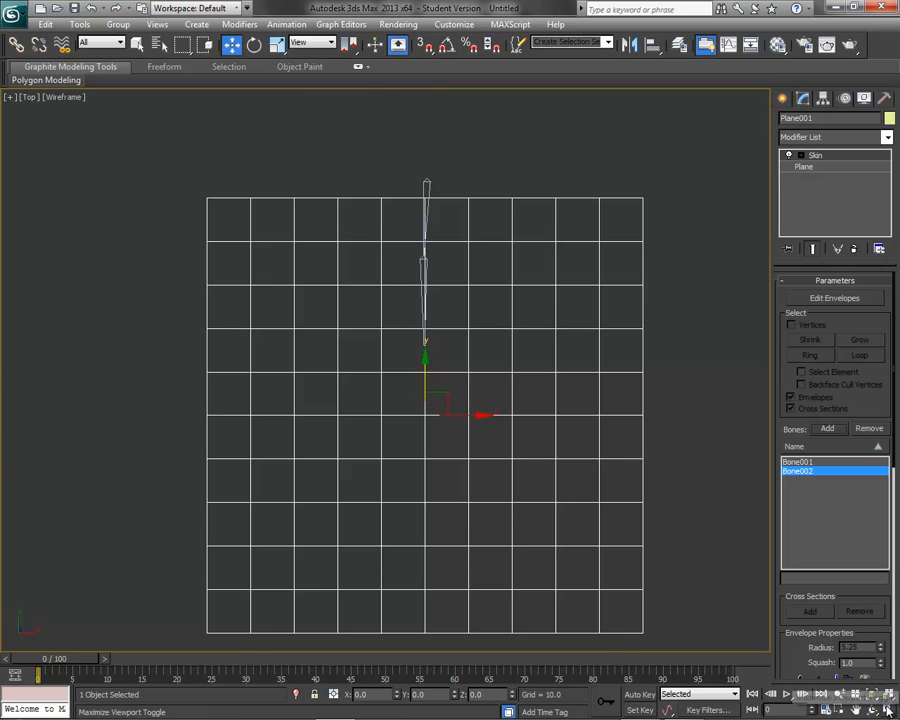
pyautogui.click(679, 539)
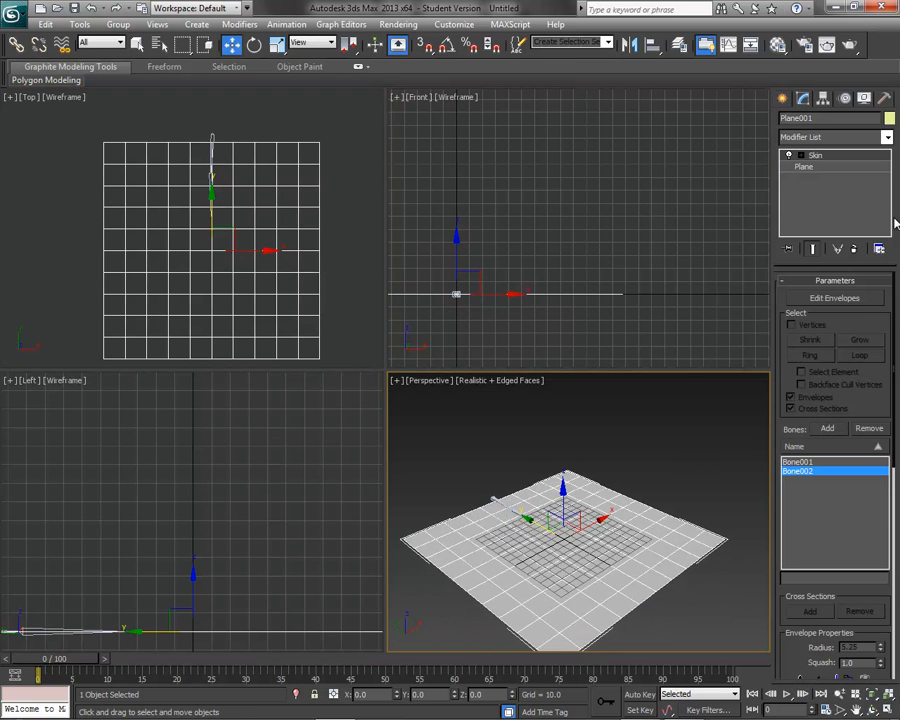
pyautogui.click(838, 300)
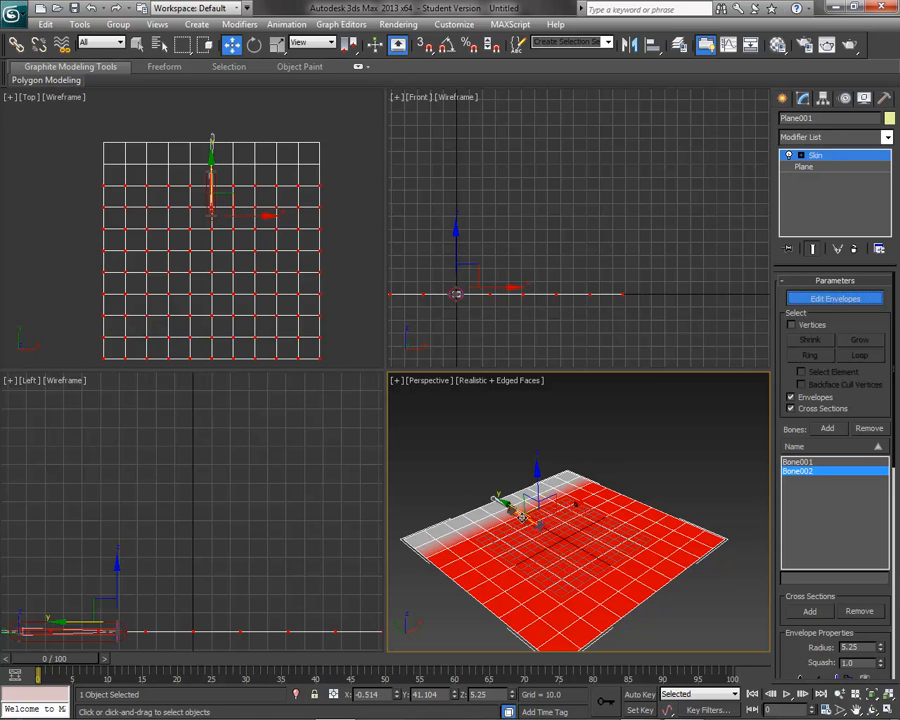
pyautogui.click(521, 515)
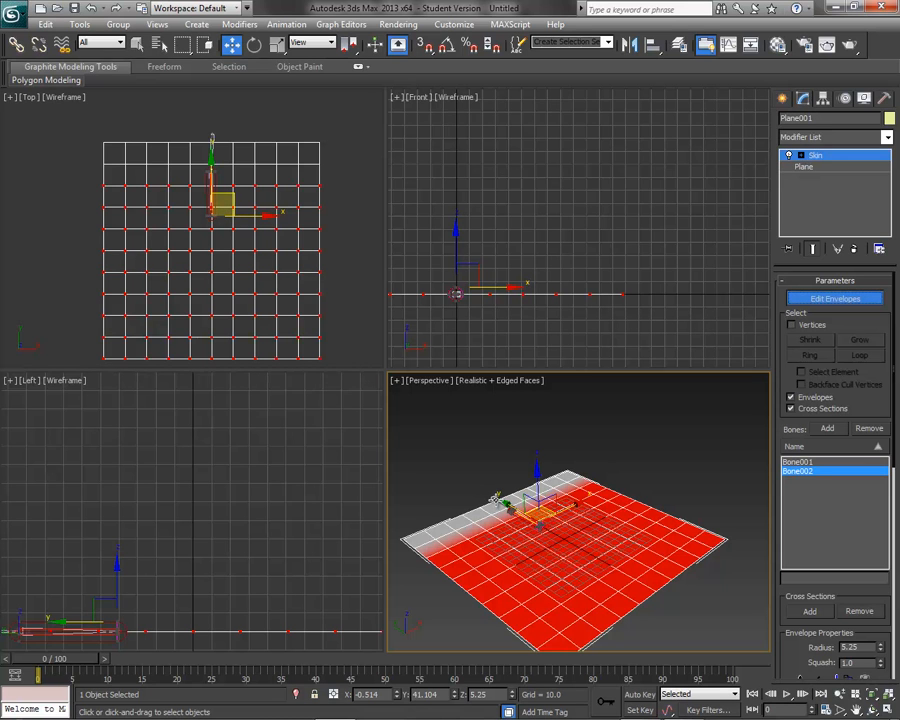
pyautogui.click(838, 302)
# - Try rotating Bone002 in the Front view and undo the rotation
pyautogui.middleClick(608, 315)
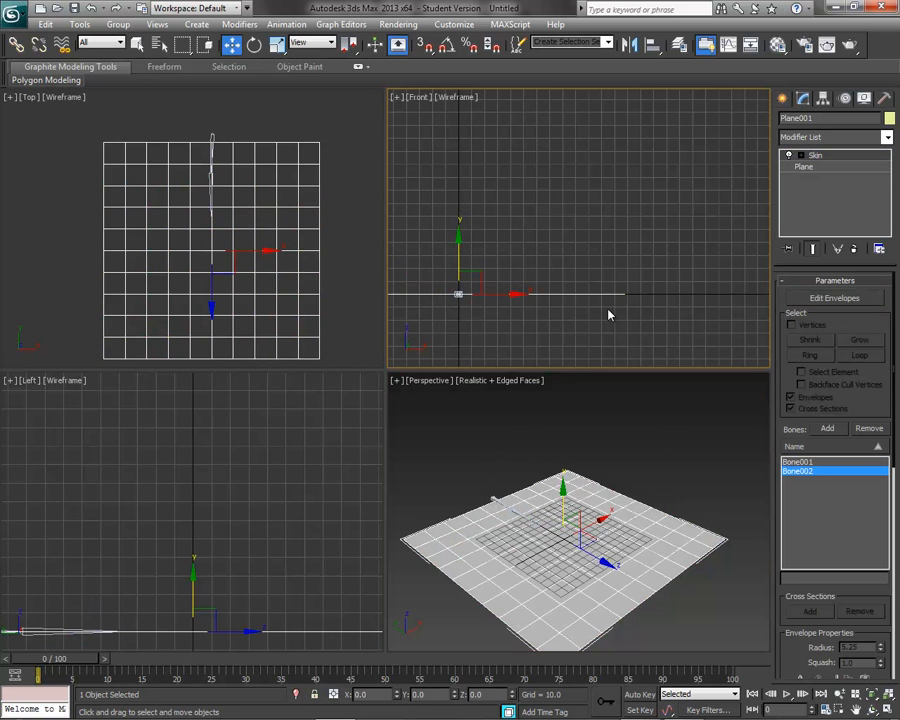
pyautogui.click(212, 190)
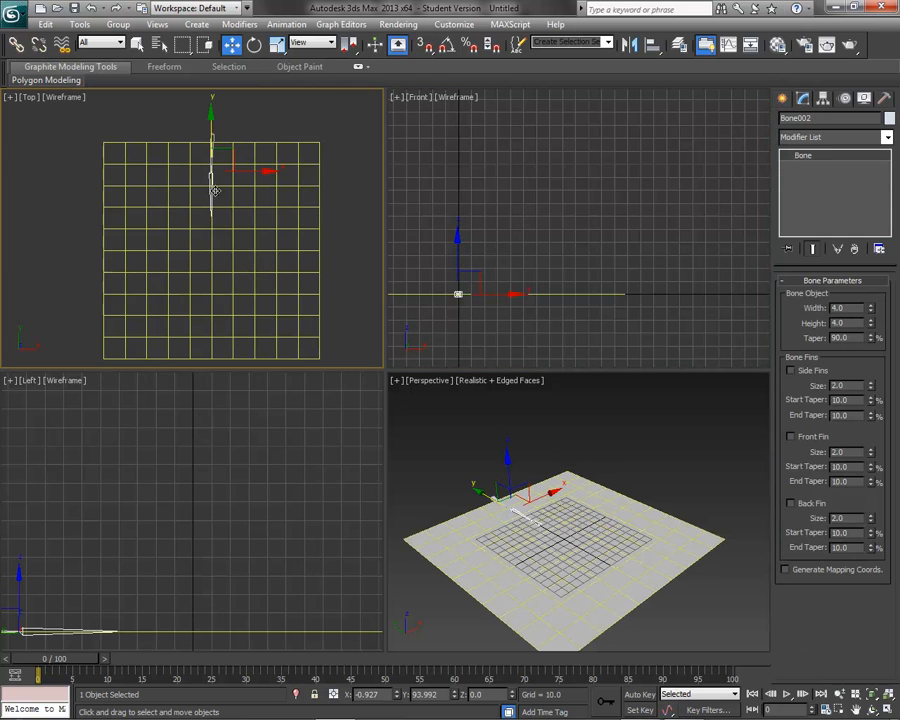
pyautogui.click(254, 44)
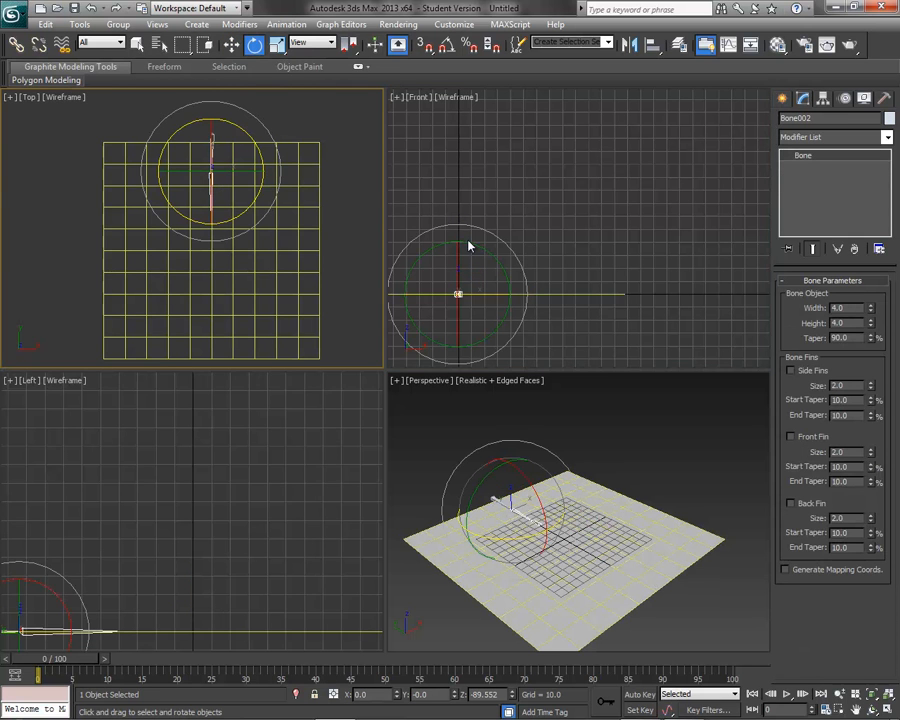
pyautogui.moveTo(472, 248)
pyautogui.mouseDown()
pyautogui.moveTo(534, 255)
pyautogui.moveTo(412, 250)
pyautogui.moveTo(512, 251)
pyautogui.moveTo(457, 250)
pyautogui.mouseUp()
pyautogui.hotkey('ctrl', 'z')
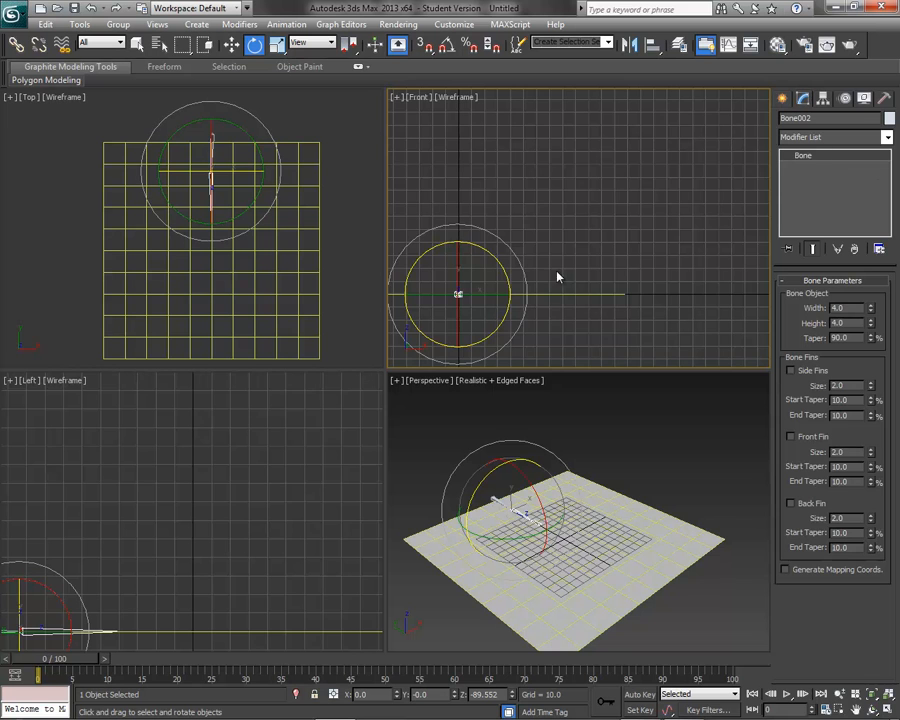
# - Edit the envelopes of the plane's Skin modifier, enable vertex selection, and select the second vertex row from the bone-end edge
pyautogui.click(279, 273)
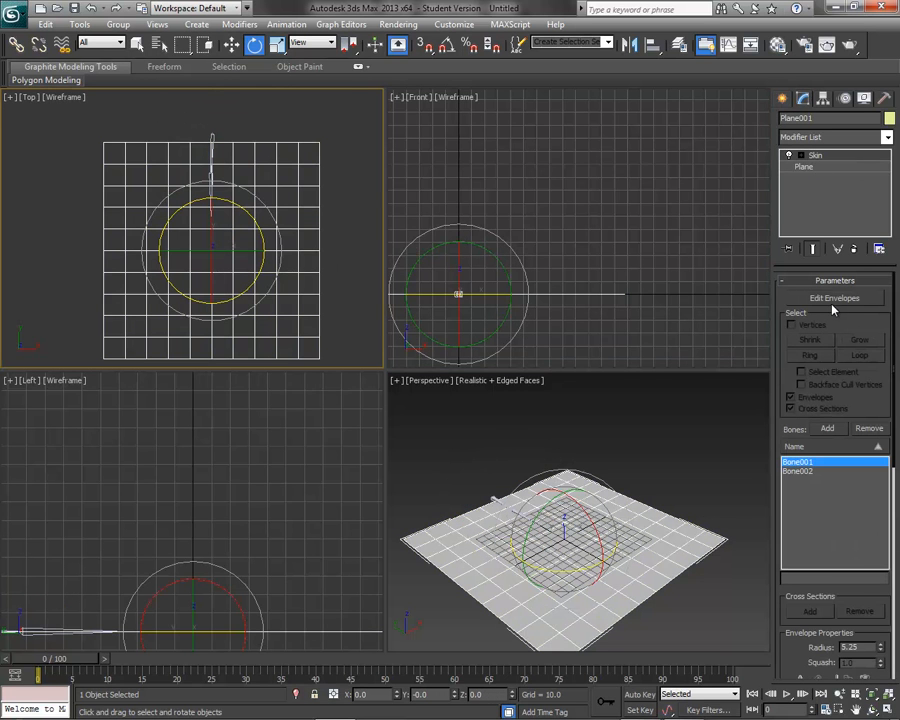
pyautogui.click(834, 298)
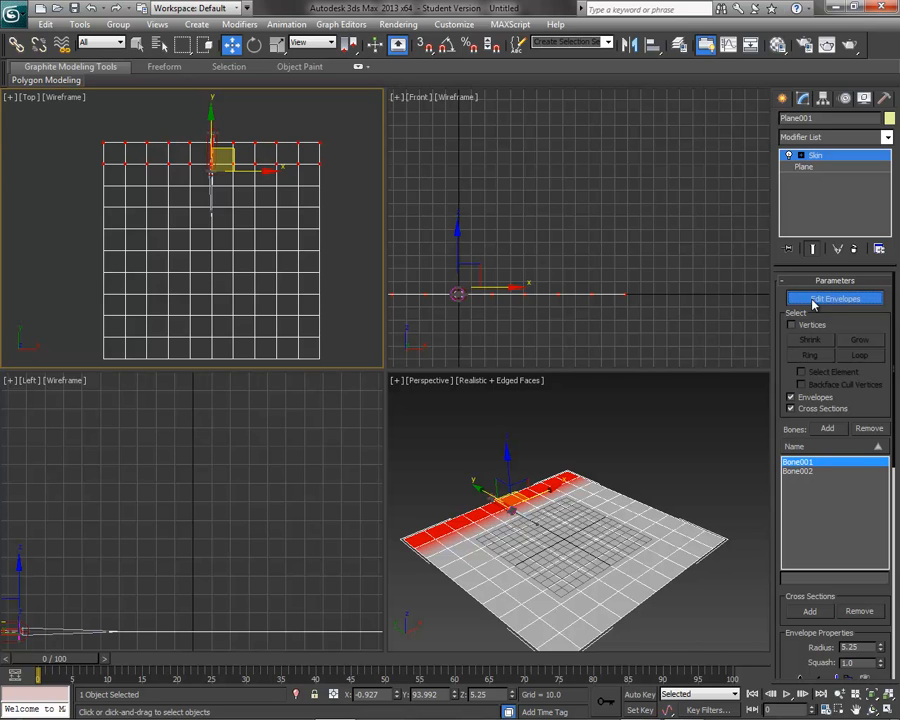
pyautogui.click(793, 326)
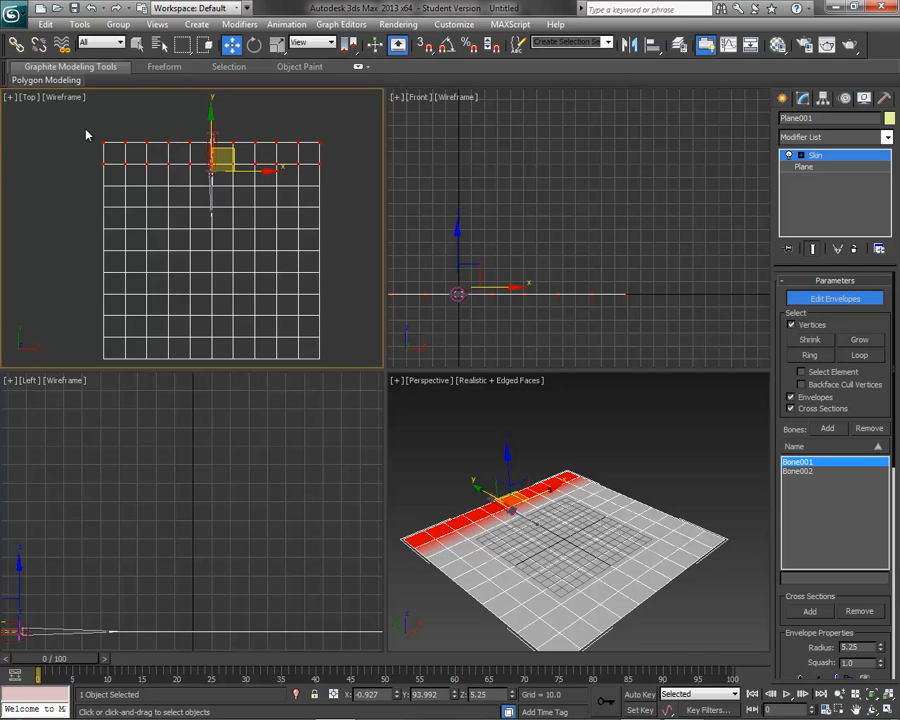
pyautogui.moveTo(377, 145); pyautogui.dragTo(389, 155)
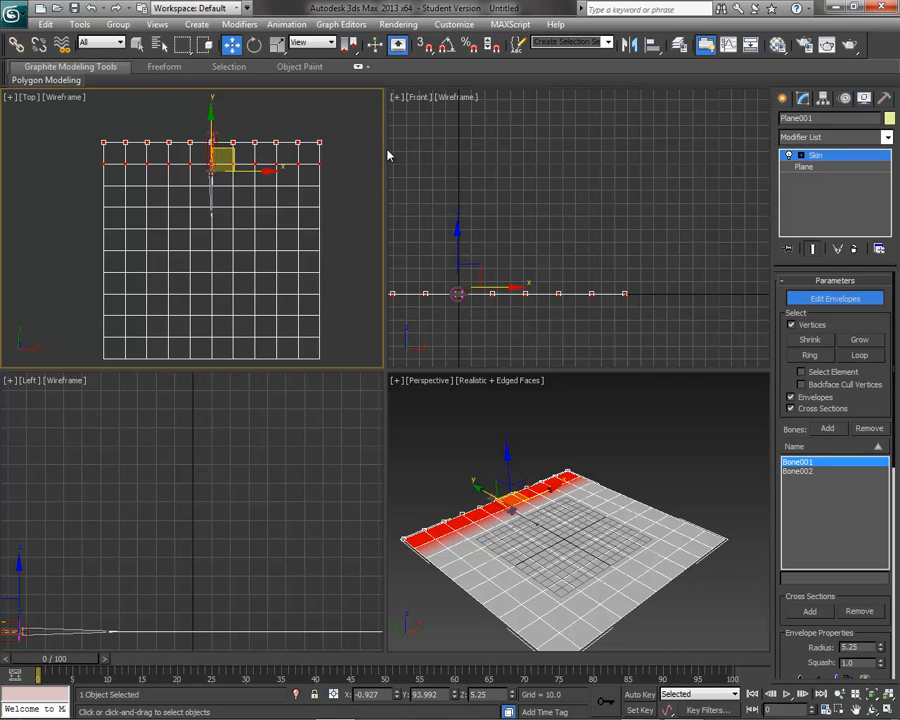
pyautogui.moveTo(89, 155); pyautogui.dragTo(335, 176)
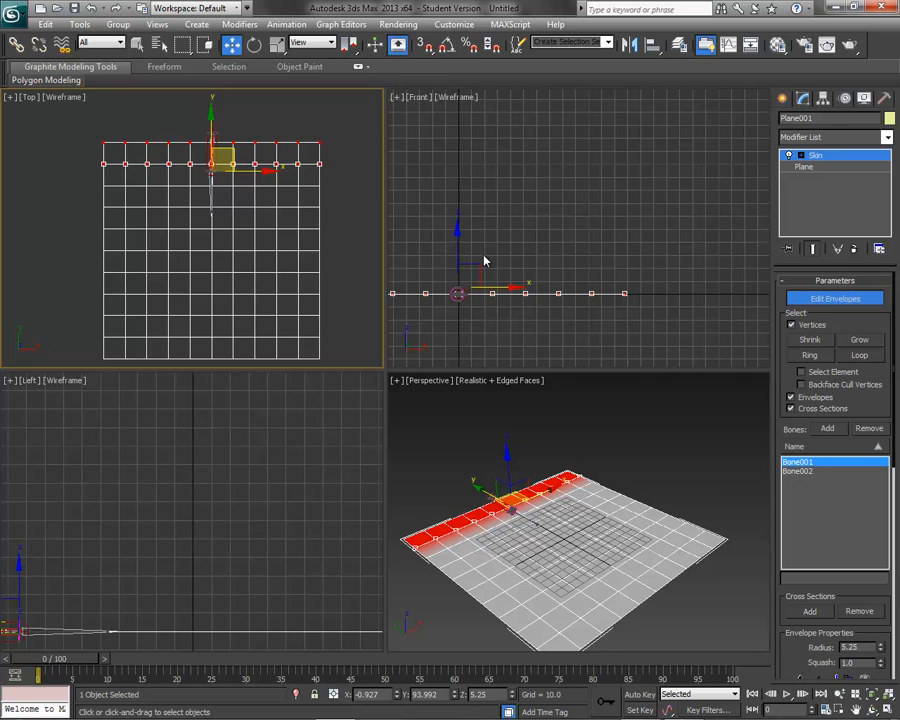
# - Assign the selected vertex row a weight of 1 to Bone002 with the Weight Tool, and leave envelope editing
pyautogui.scroll(-10, 895, 415)
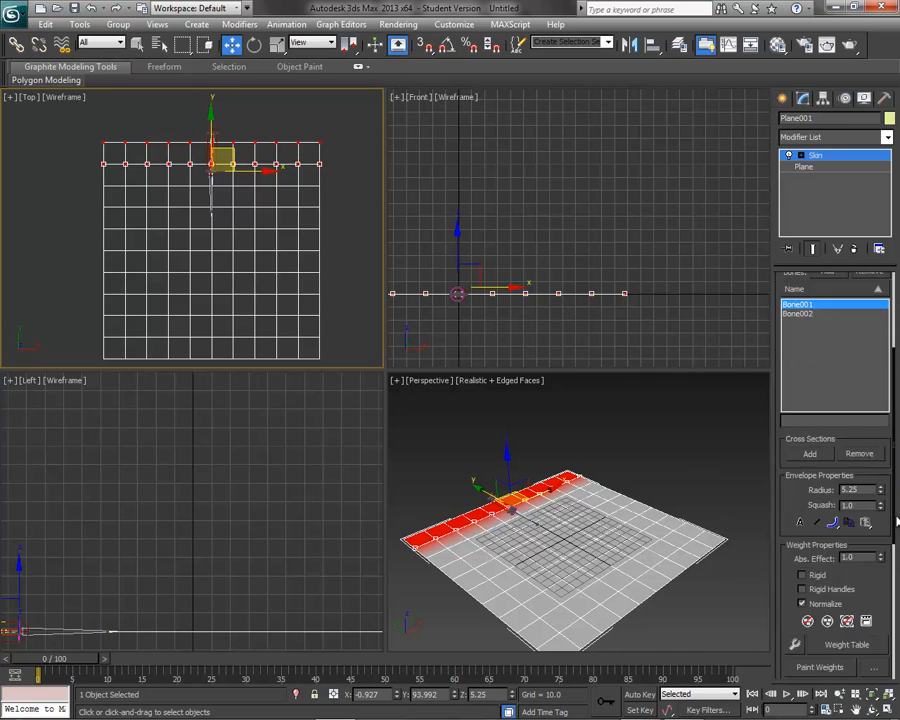
pyautogui.click(795, 406)
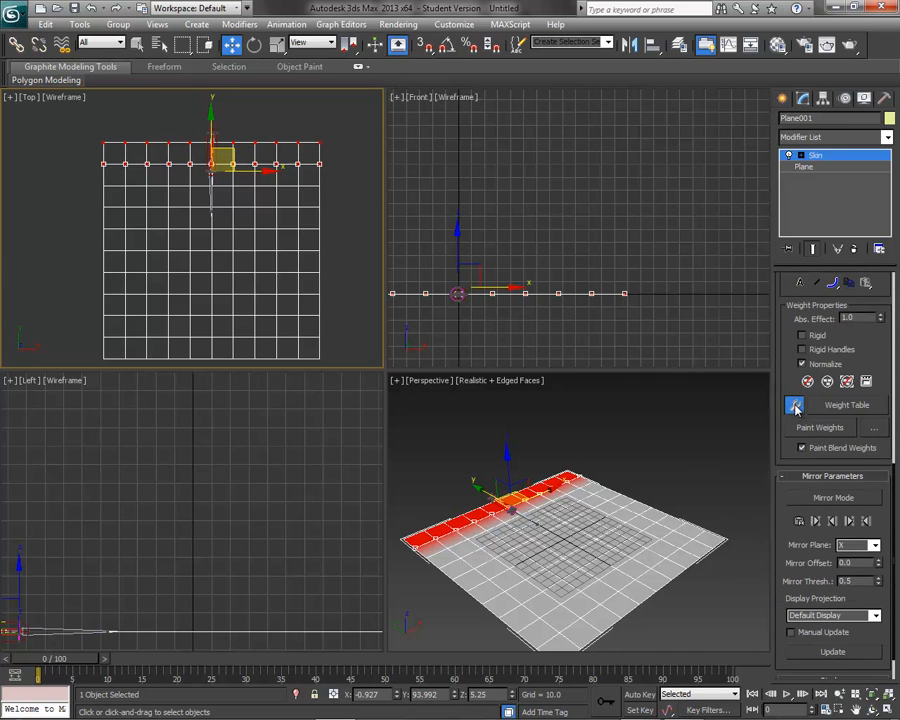
pyautogui.moveTo(27, 8); pyautogui.dragTo(622, 89)
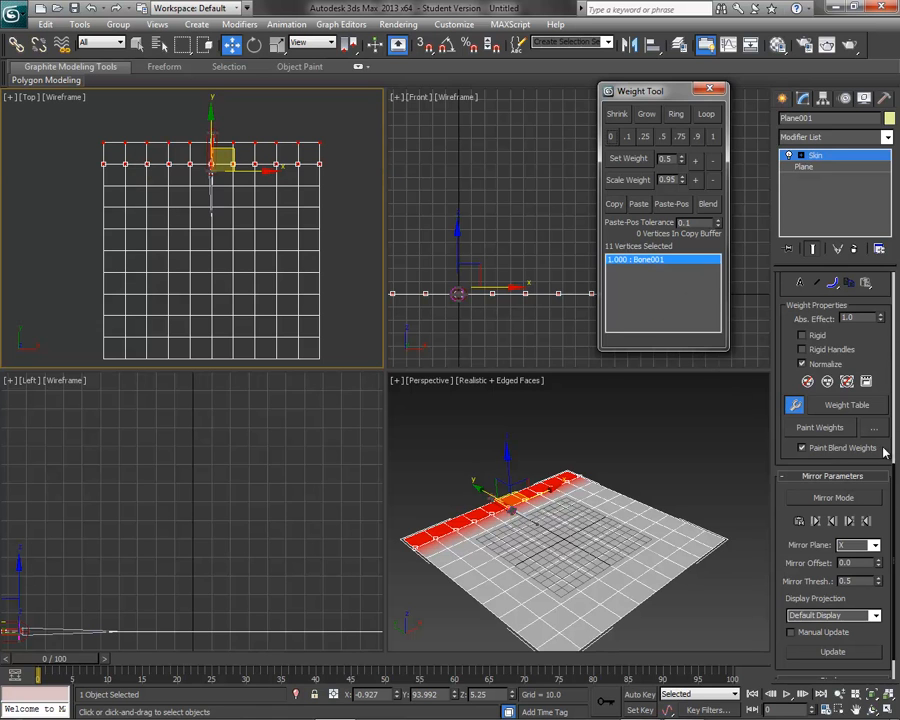
pyautogui.moveTo(894, 481); pyautogui.dragTo(892, 341)
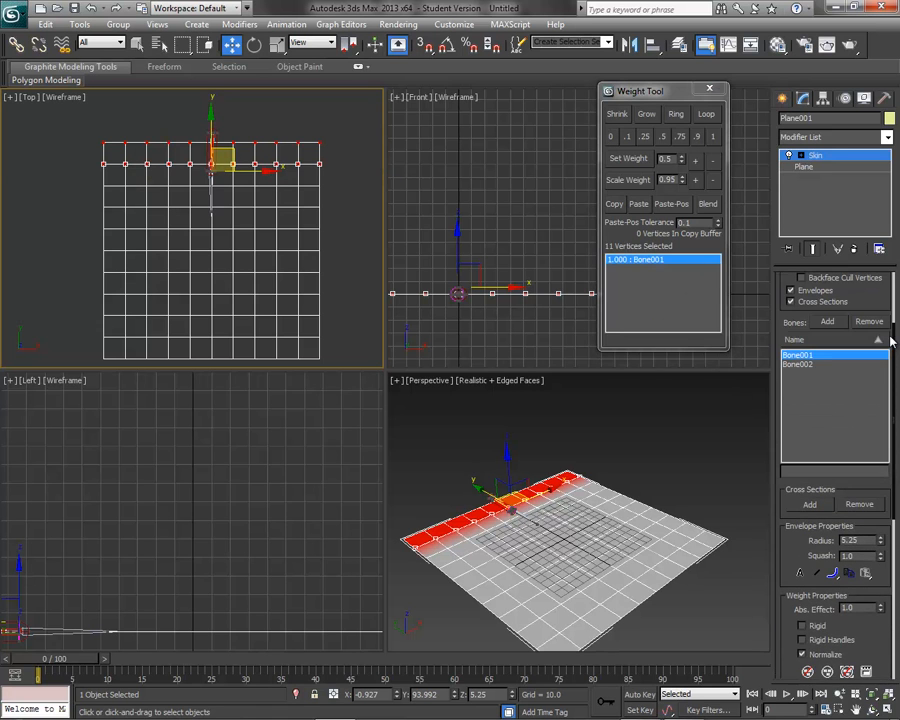
pyautogui.click(811, 366)
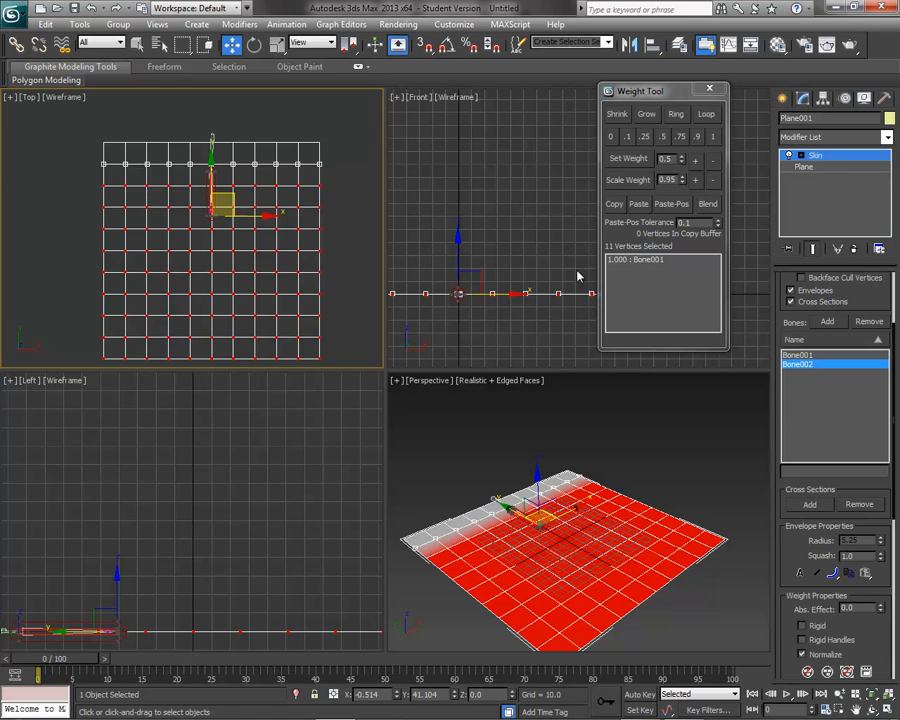
pyautogui.click(712, 136)
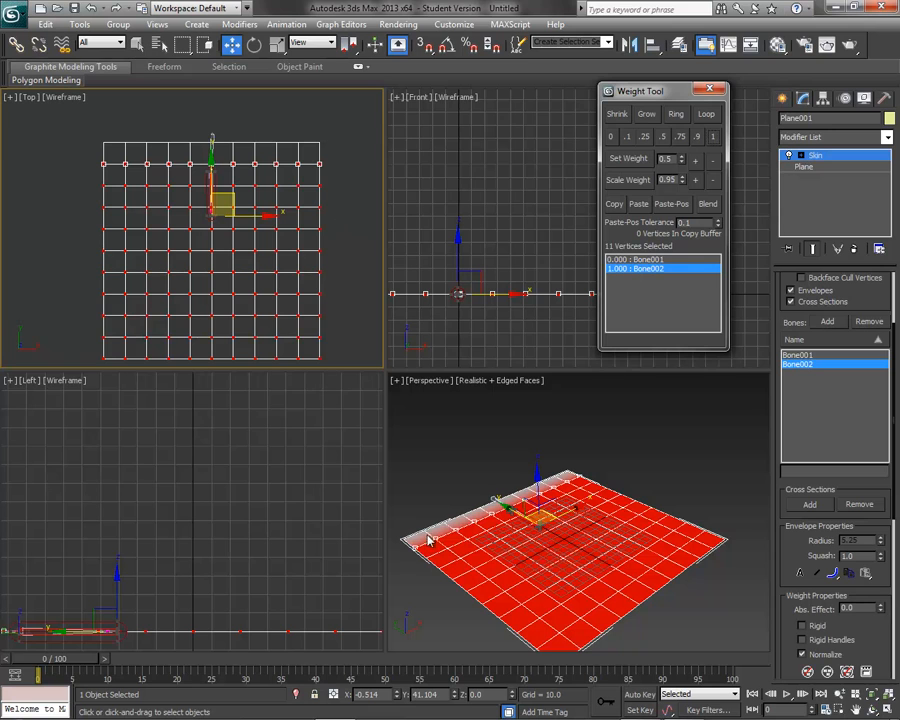
pyautogui.click(612, 137)
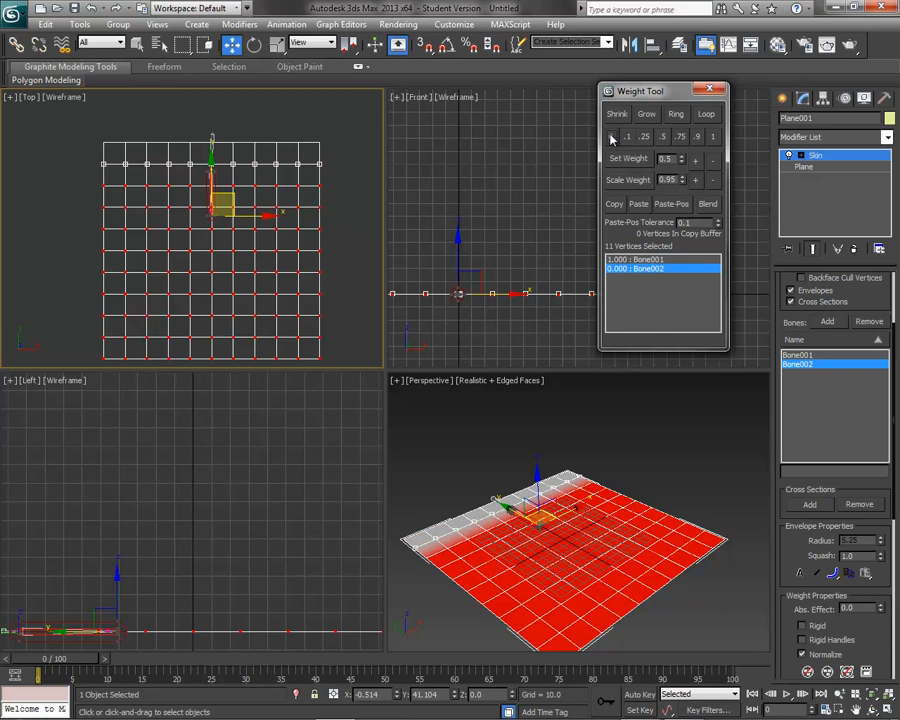
pyautogui.click(712, 136)
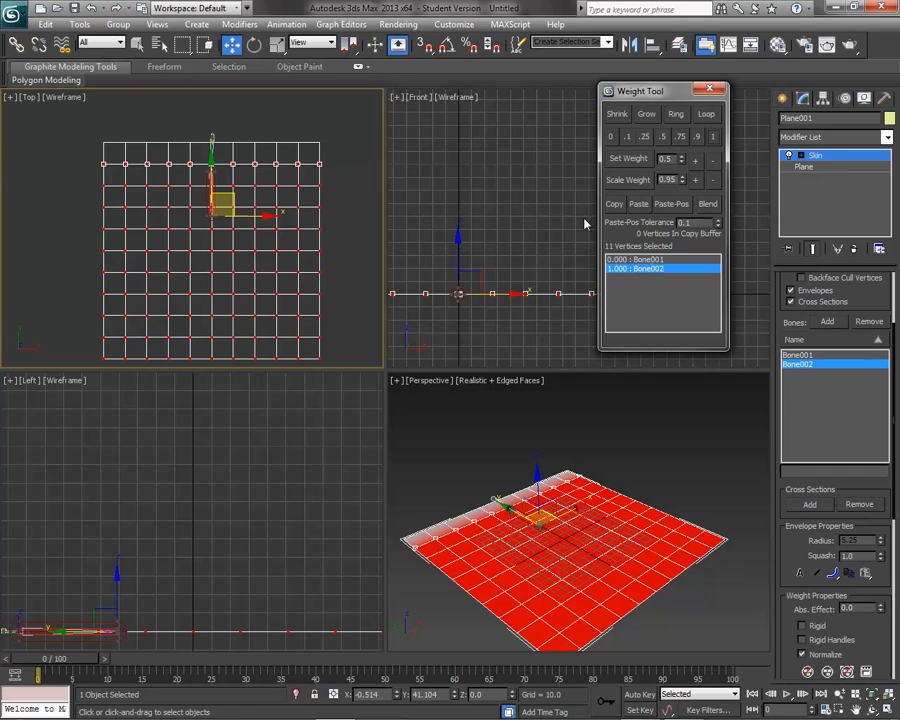
pyautogui.click(709, 89)
pyautogui.scroll(-3, 893, 352)
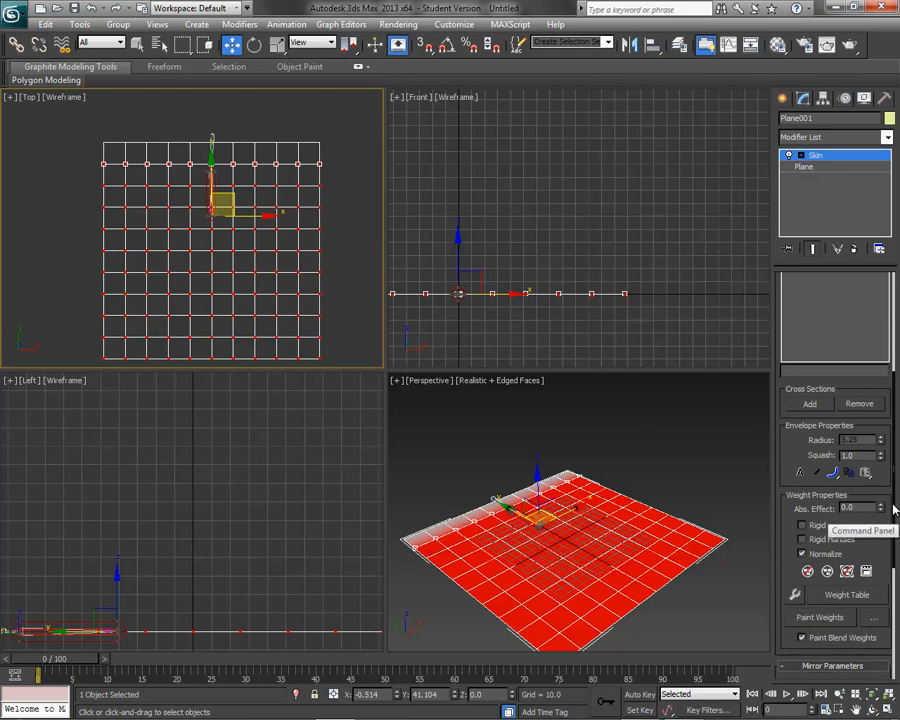
pyautogui.scroll(6, 894, 505)
pyautogui.click(831, 298)
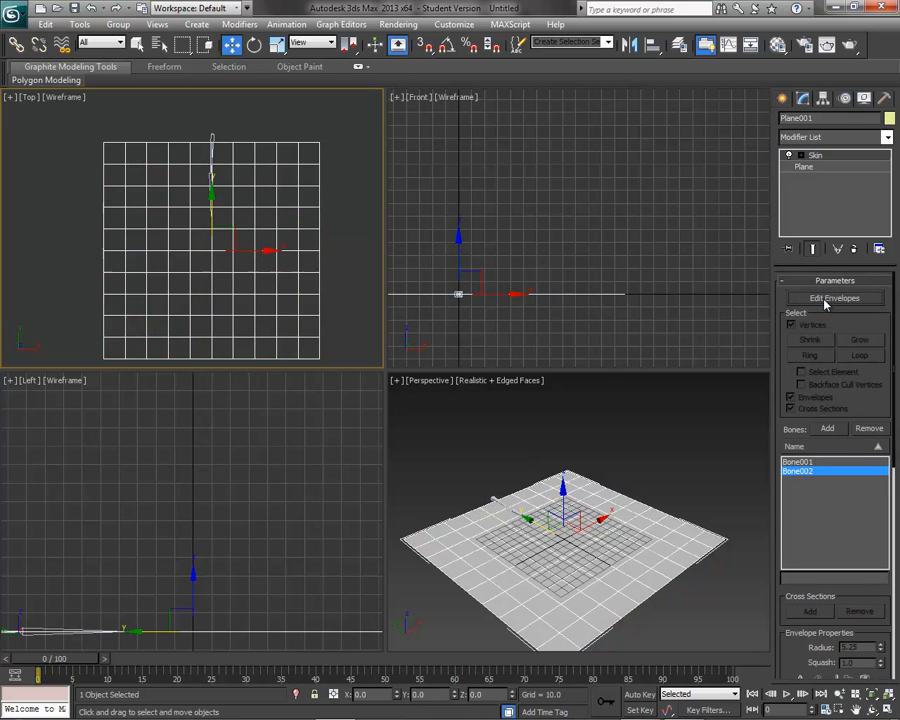
# - Select the plane and both bones and export them to the Desktop as an FBX file named flag, keeping the current export options
pyautogui.click(657, 475)
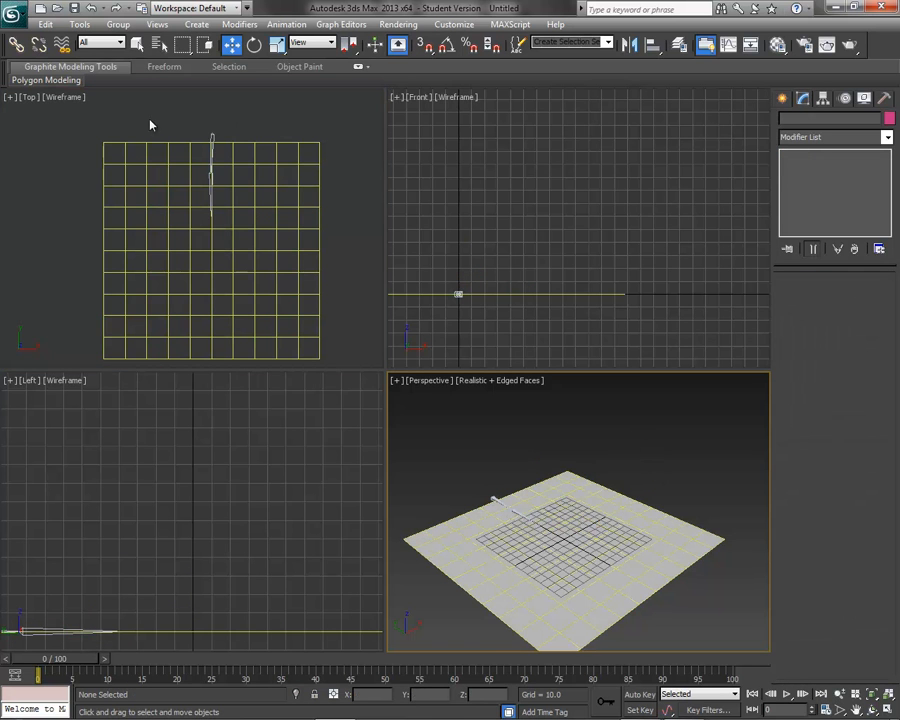
pyautogui.moveTo(75, 124); pyautogui.dragTo(368, 356)
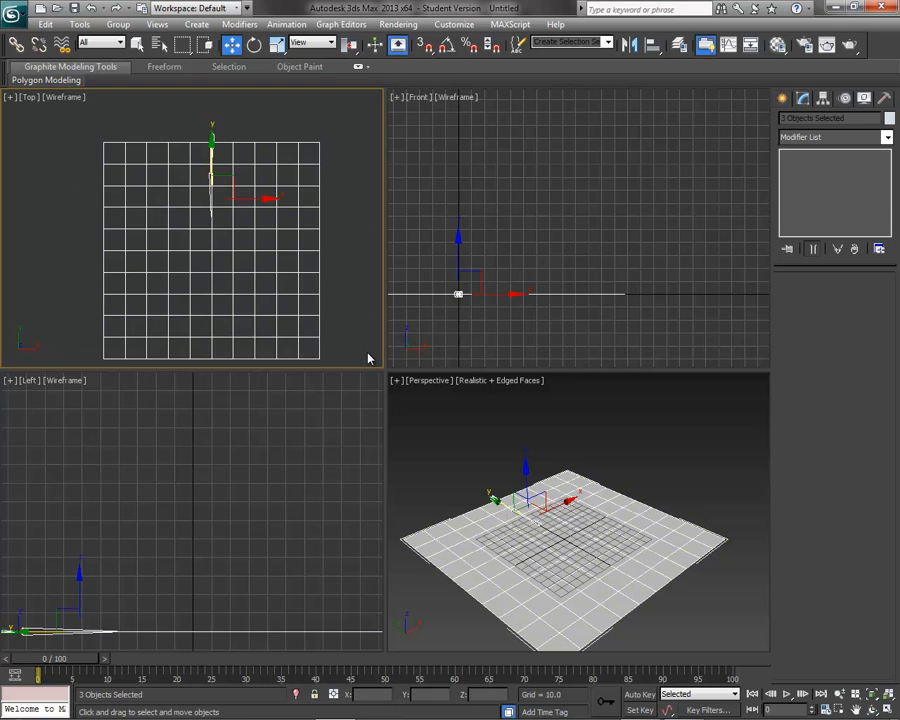
pyautogui.click(12, 14)
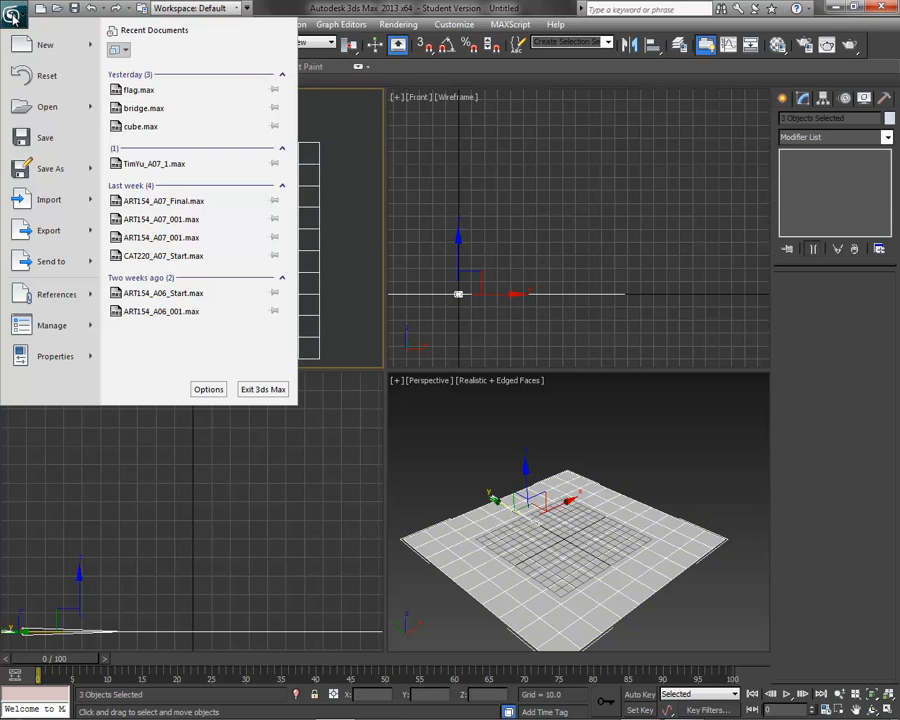
pyautogui.moveTo(42, 230)
pyautogui.click(183, 128)
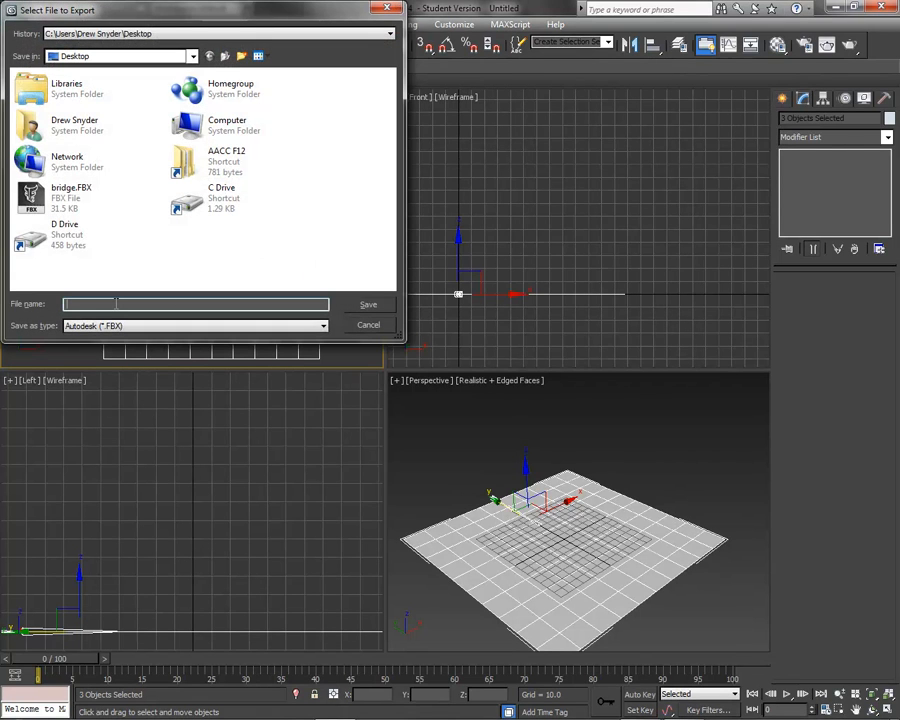
pyautogui.write('flag')
pyautogui.click(368, 304)
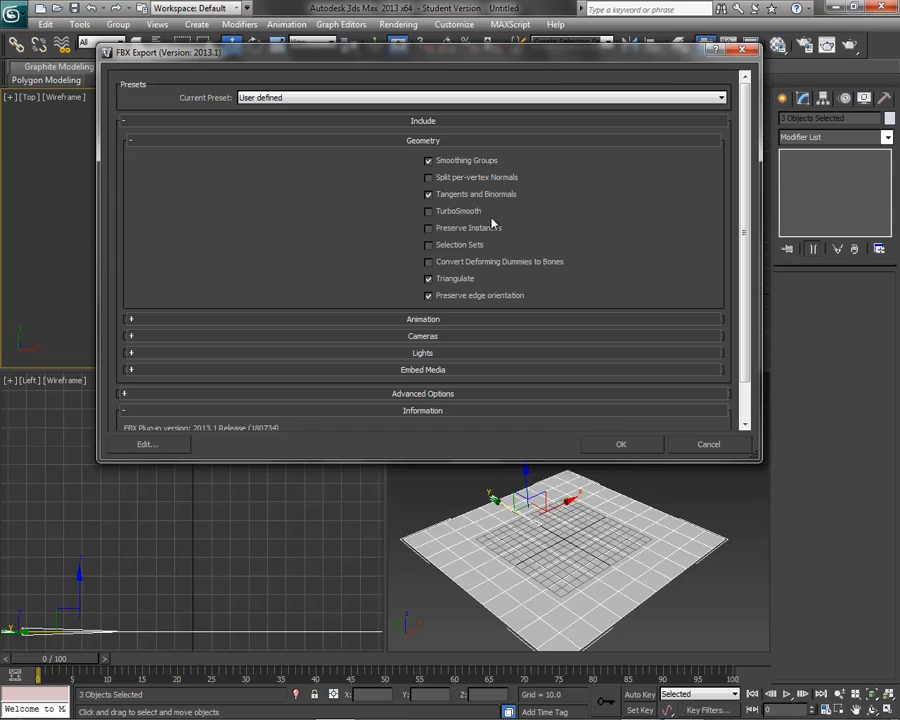
pyautogui.click(622, 444)
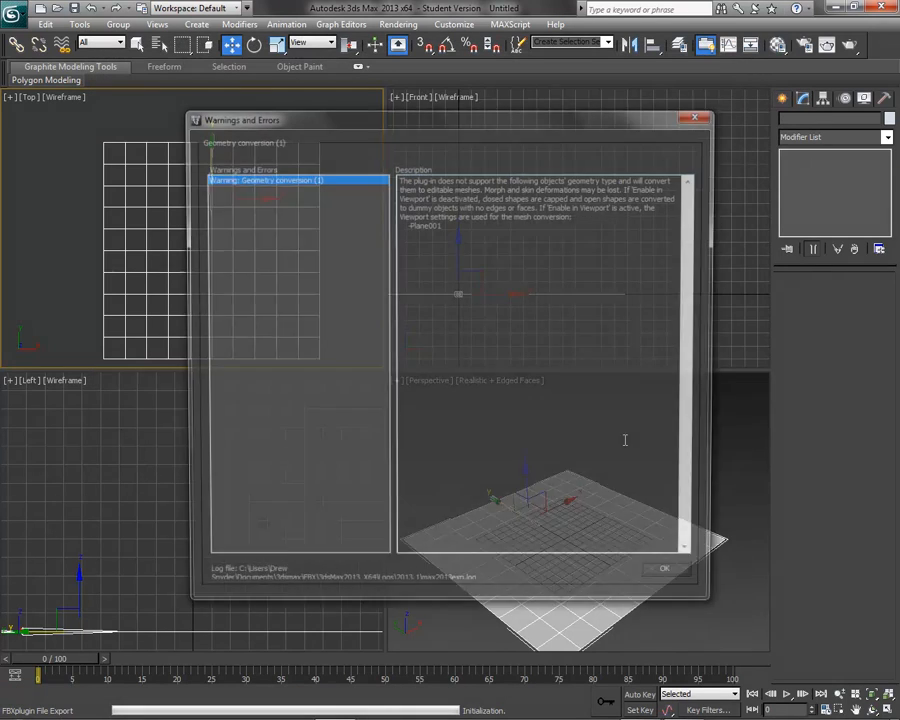